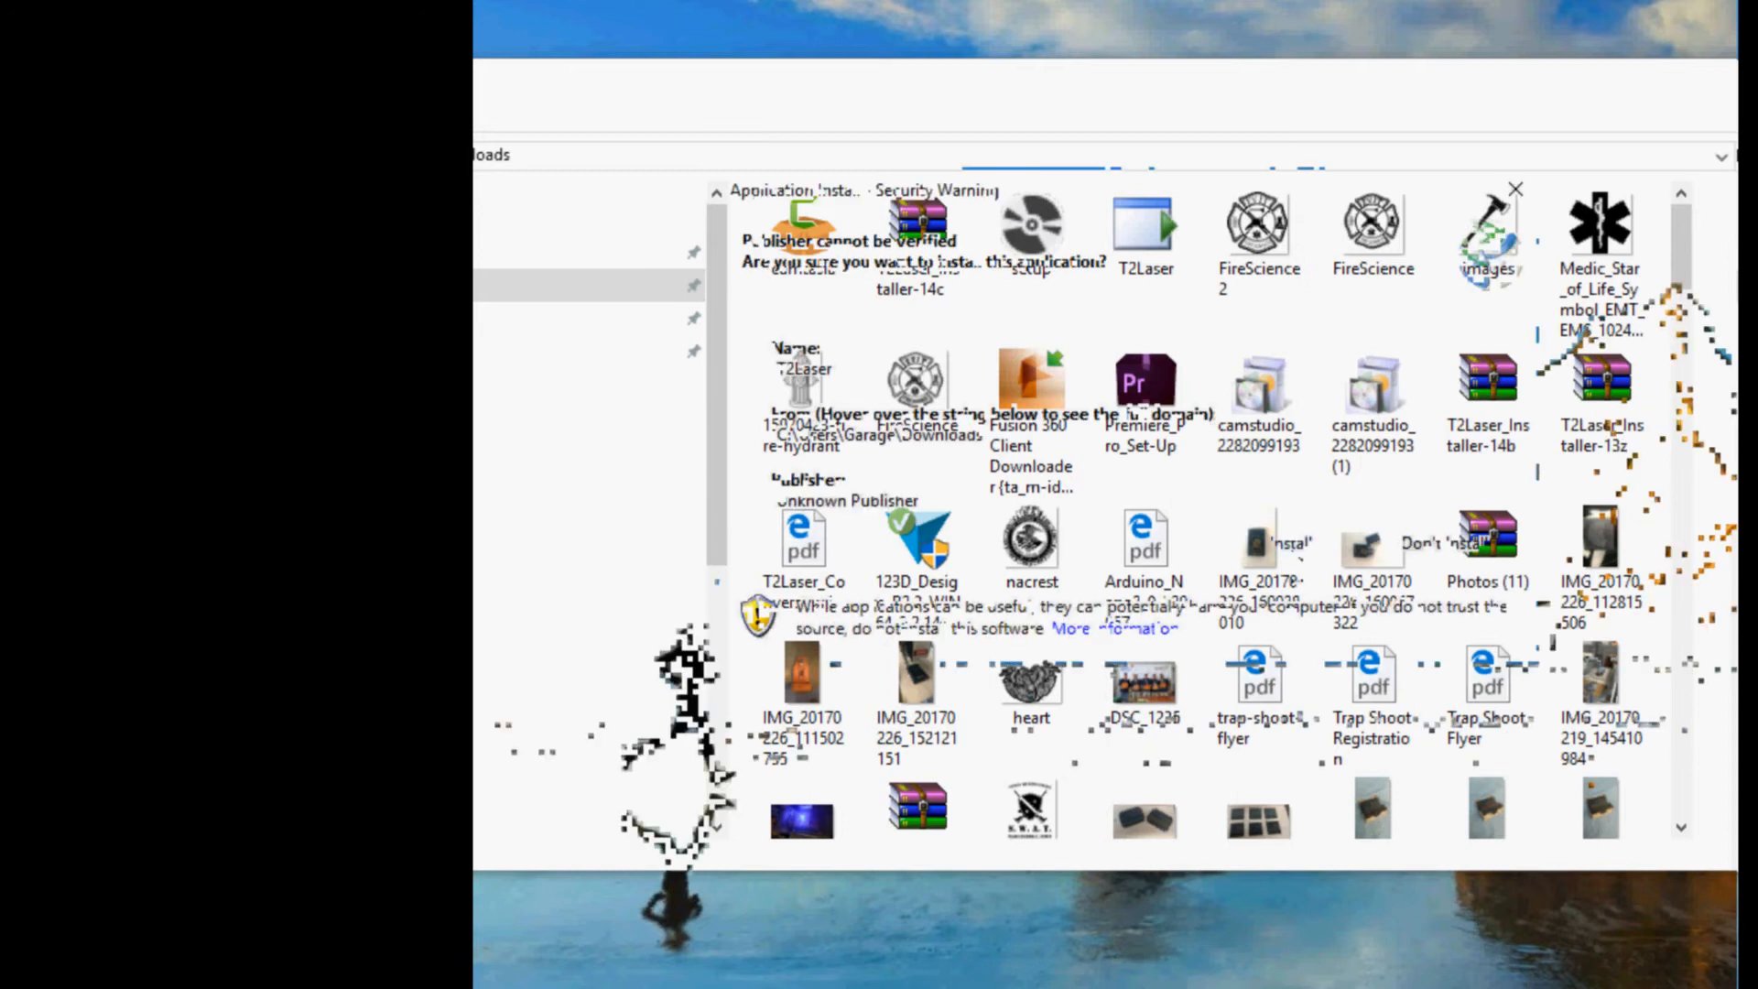
Step: Approve the T2Laser installation from an unverified publisher and shift its desktop shortcut sideways
{"action": "left_click", "coordinate": [1293, 543]}
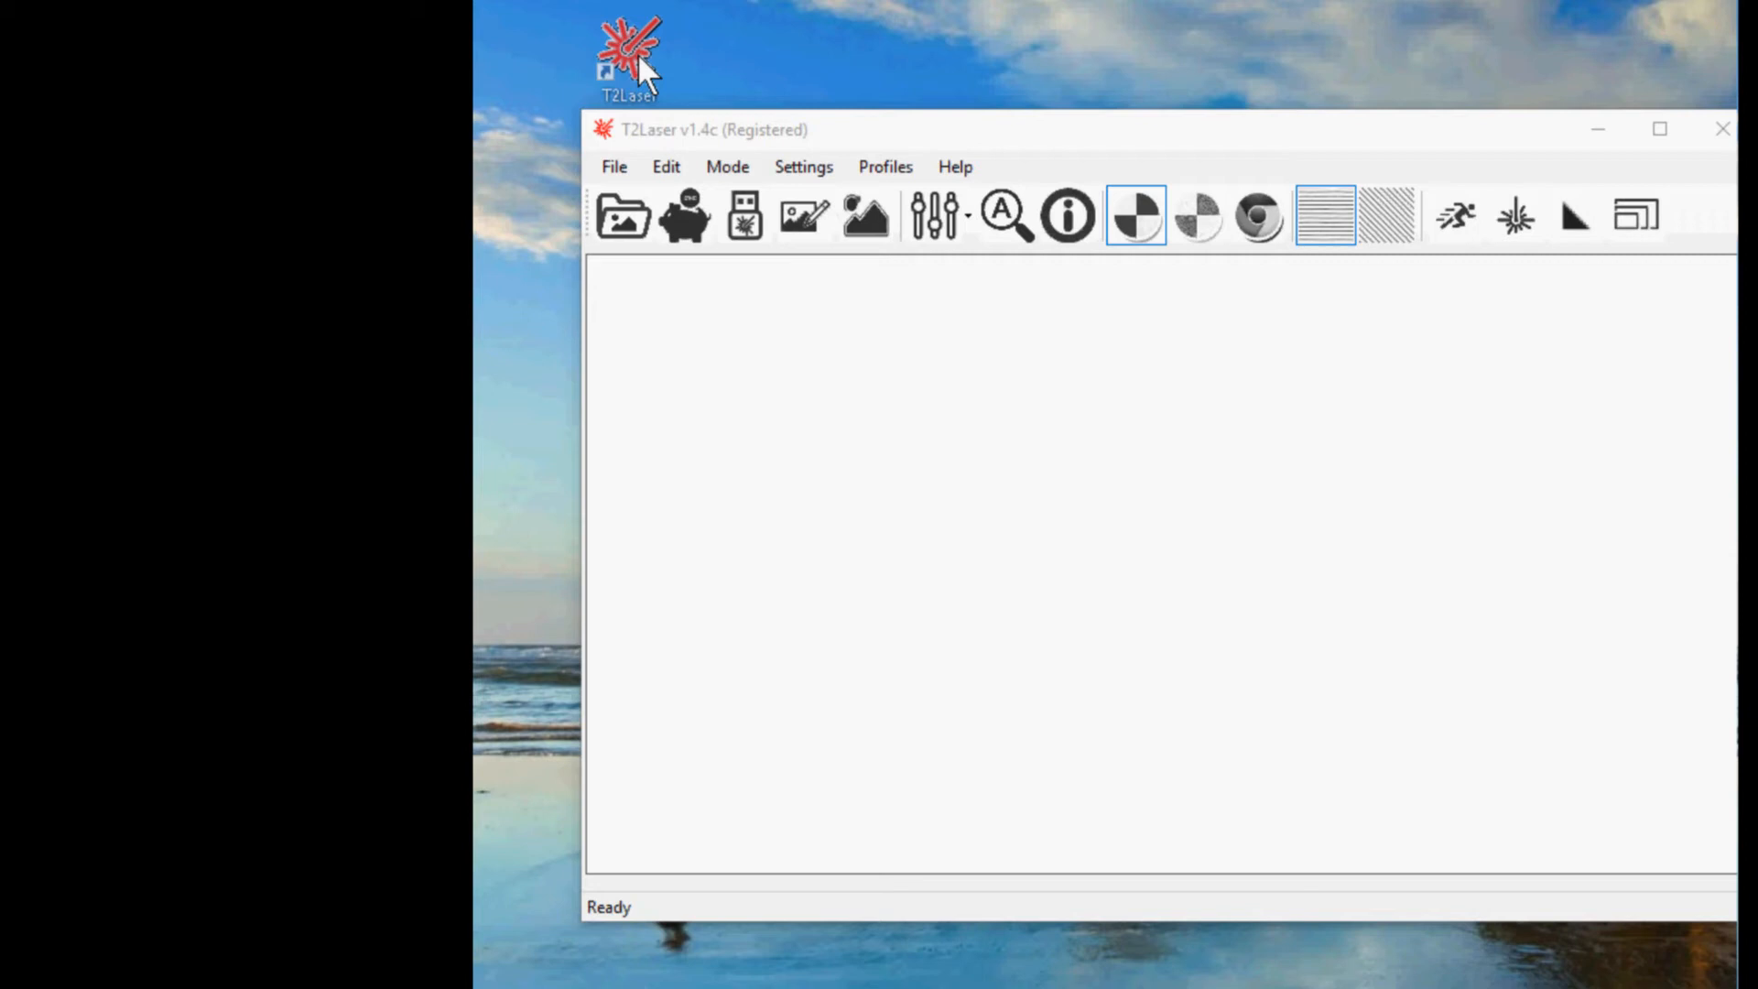
{"action": "left_click_drag", "start_coordinate": [639, 55], "coordinate": [636, 55]}
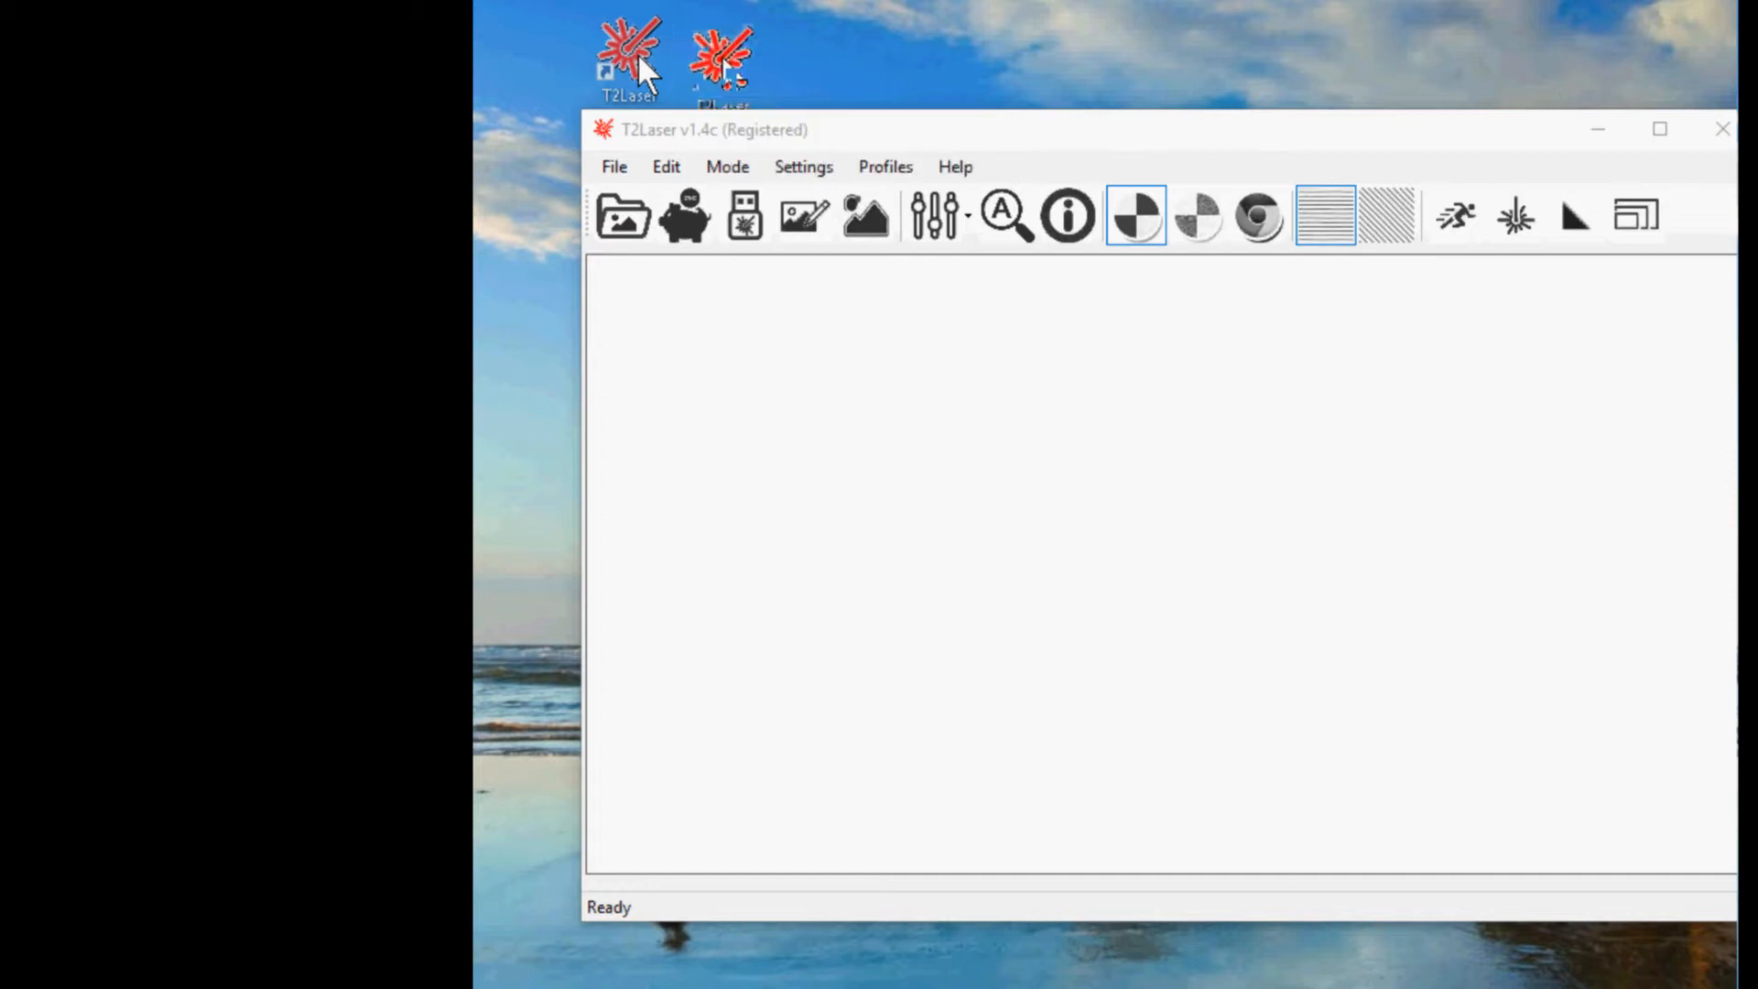
{"action": "left_click_drag", "start_coordinate": [638, 53], "coordinate": [731, 57]}
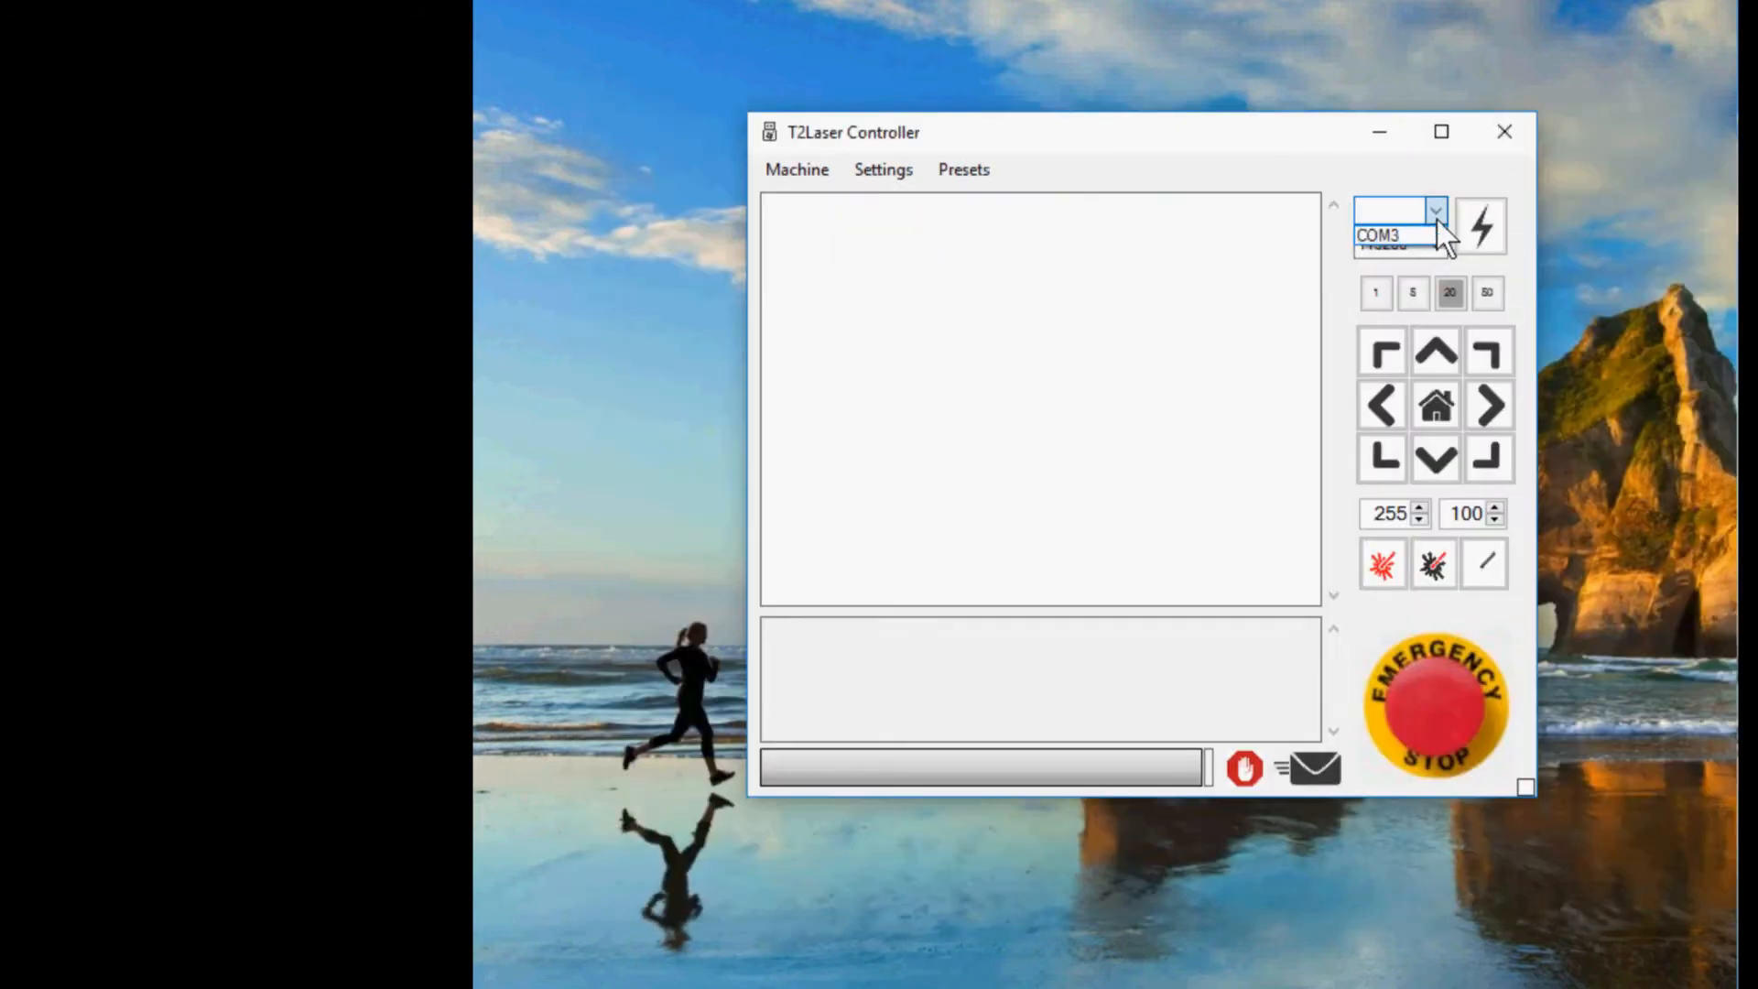
Step: Connect the T2Laser controller to the laser machine on COM3 at 115200 baud
{"action": "left_click", "coordinate": [1433, 233]}
{"action": "left_click", "coordinate": [1437, 229]}
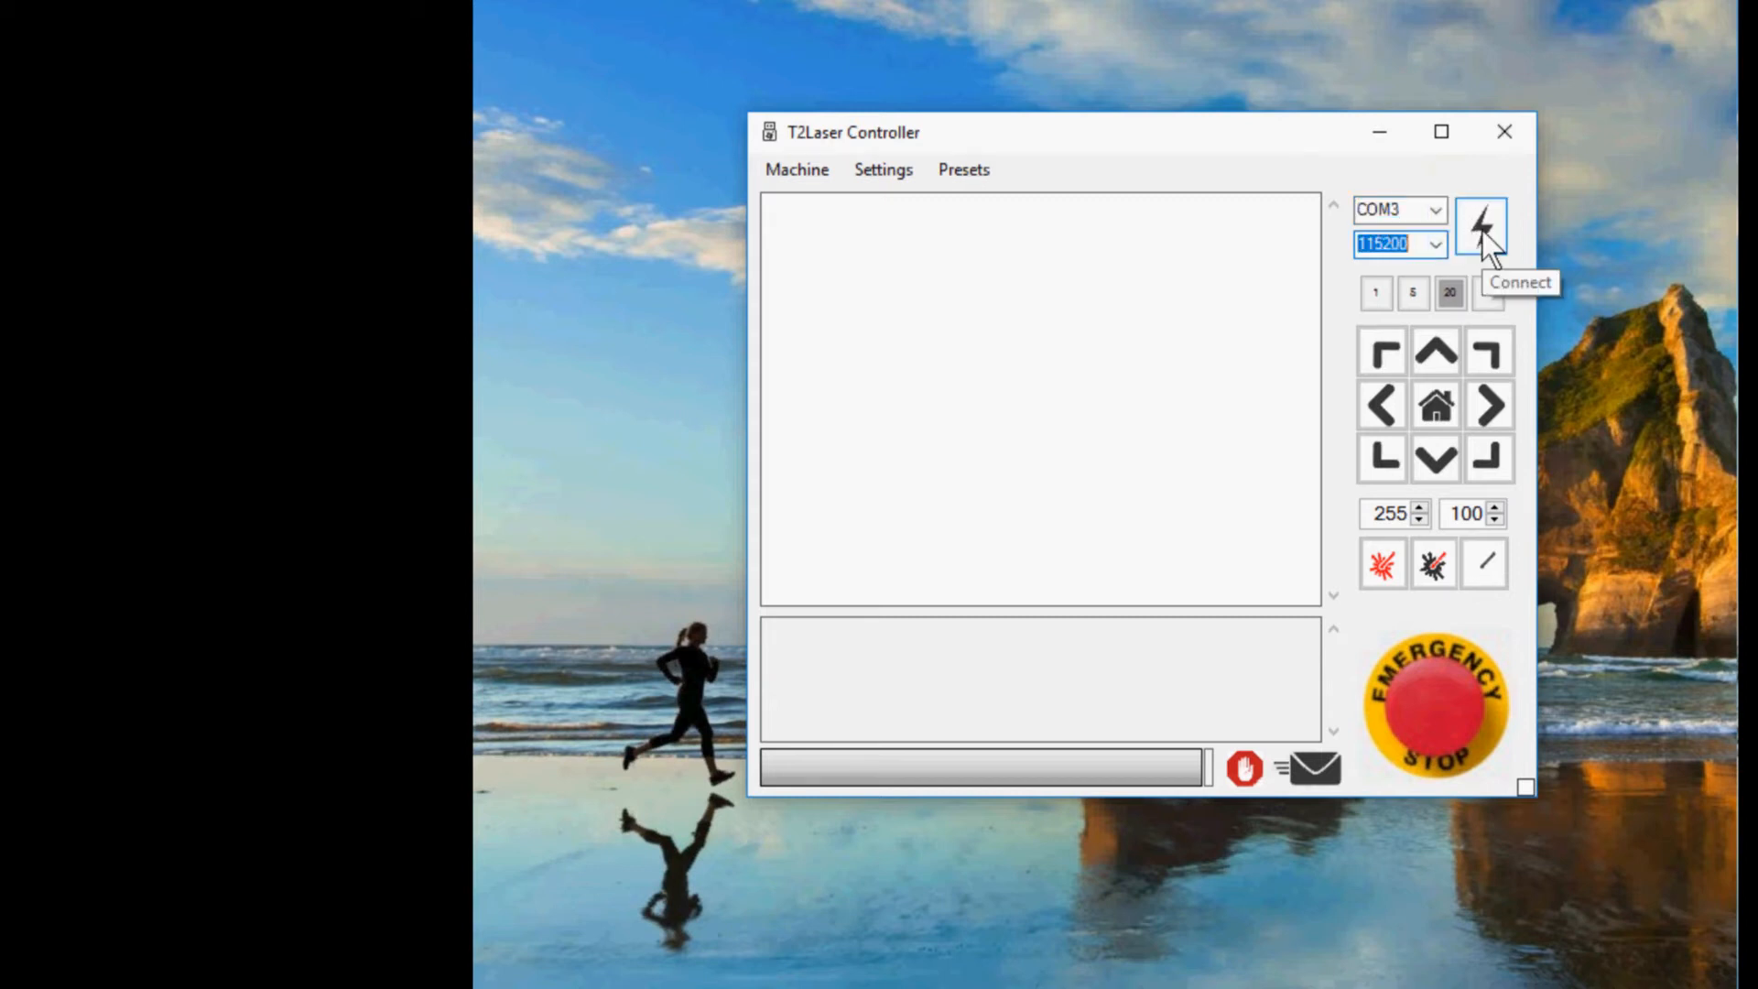
{"action": "left_click", "coordinate": [1482, 231]}
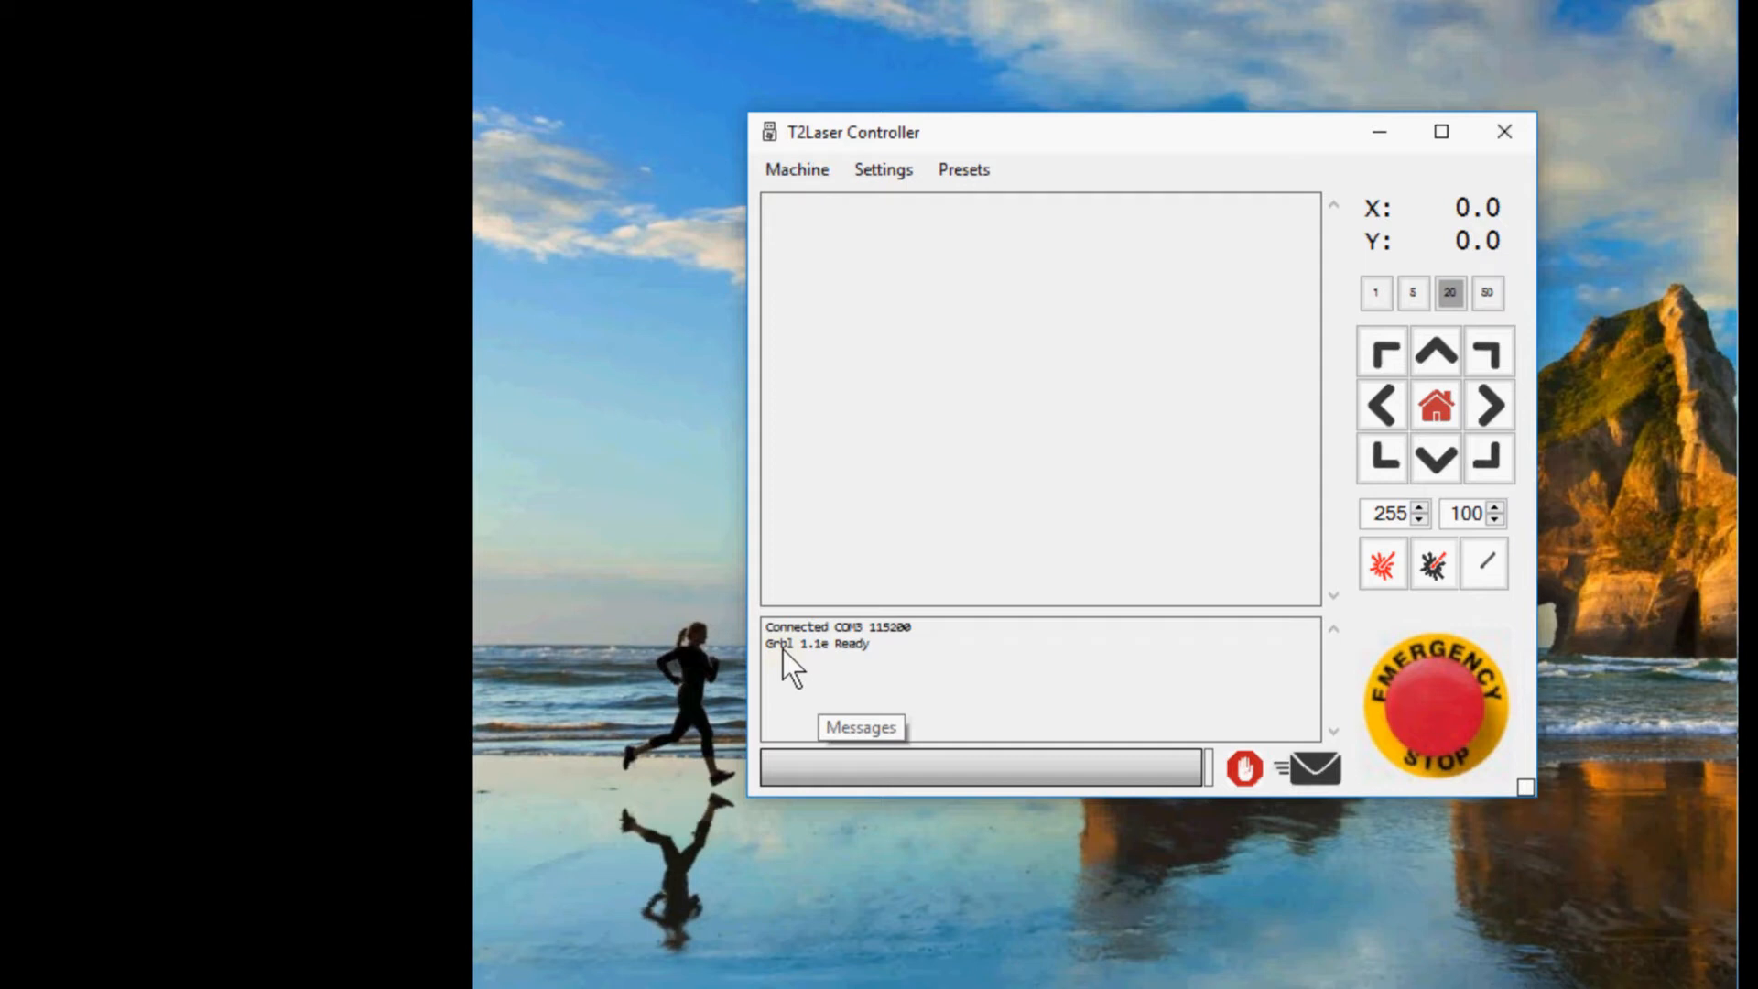
Step: Send the default Grbl parameters to the machine, agreeing to overwrite its current settings
{"action": "left_click", "coordinate": [796, 170]}
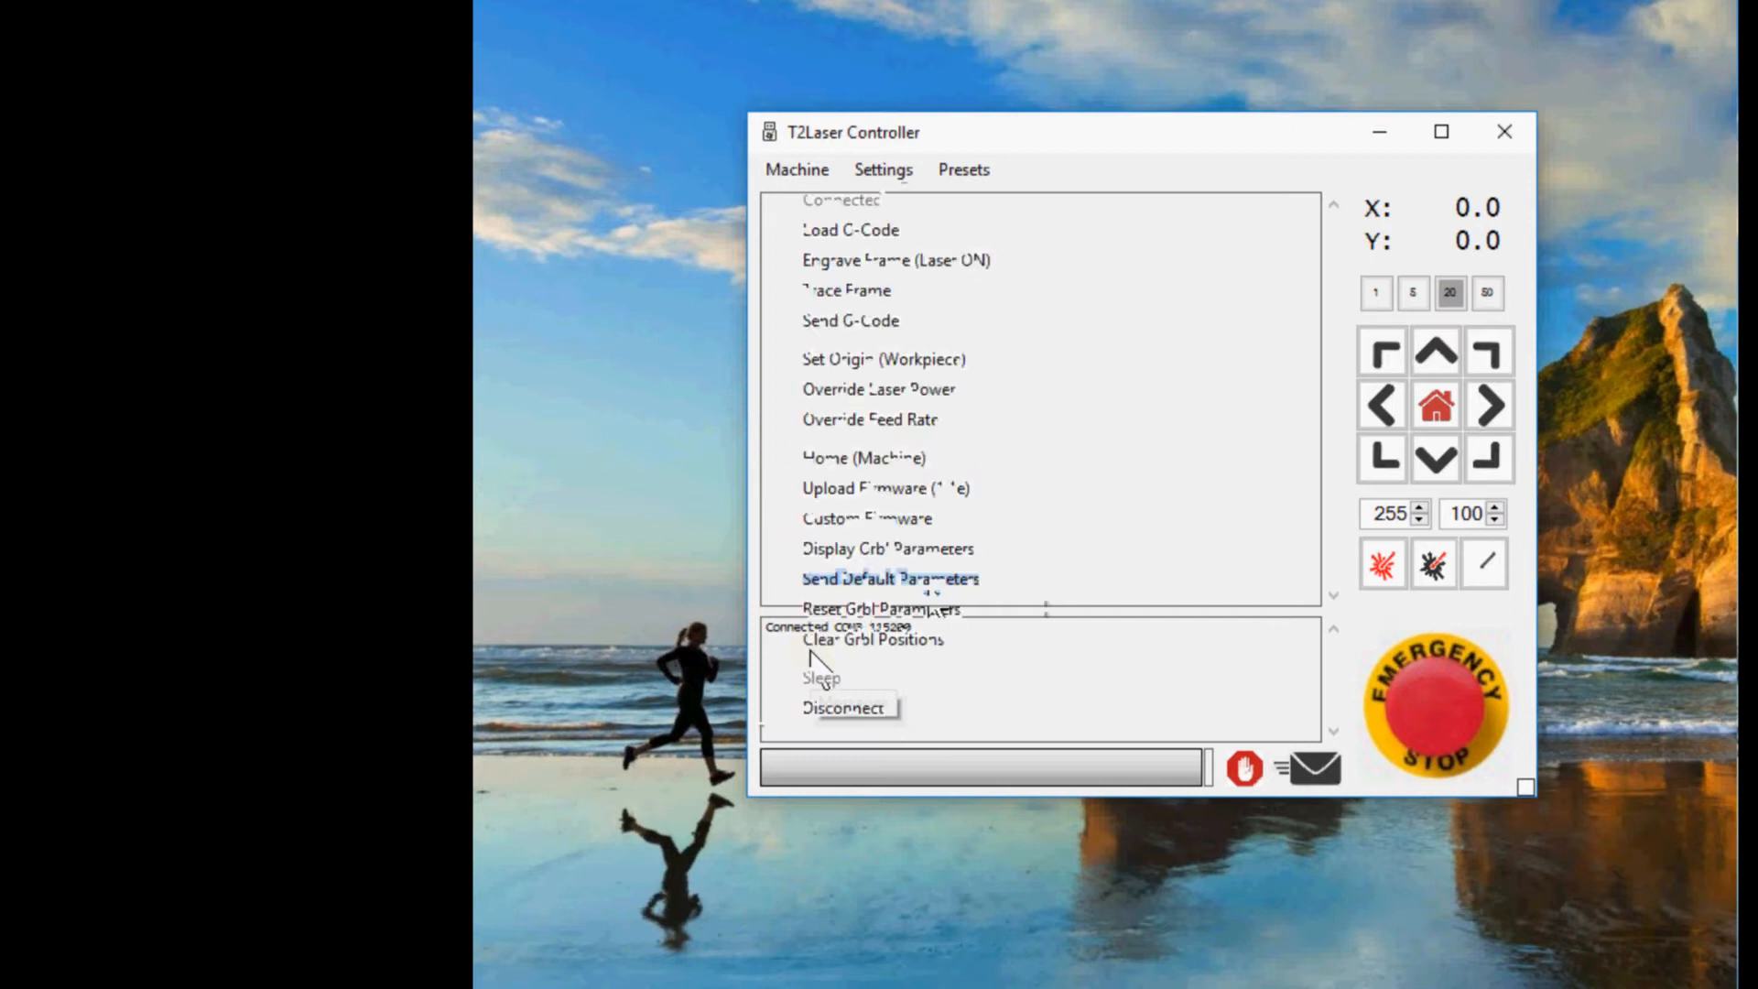
{"action": "left_click", "coordinate": [1141, 586]}
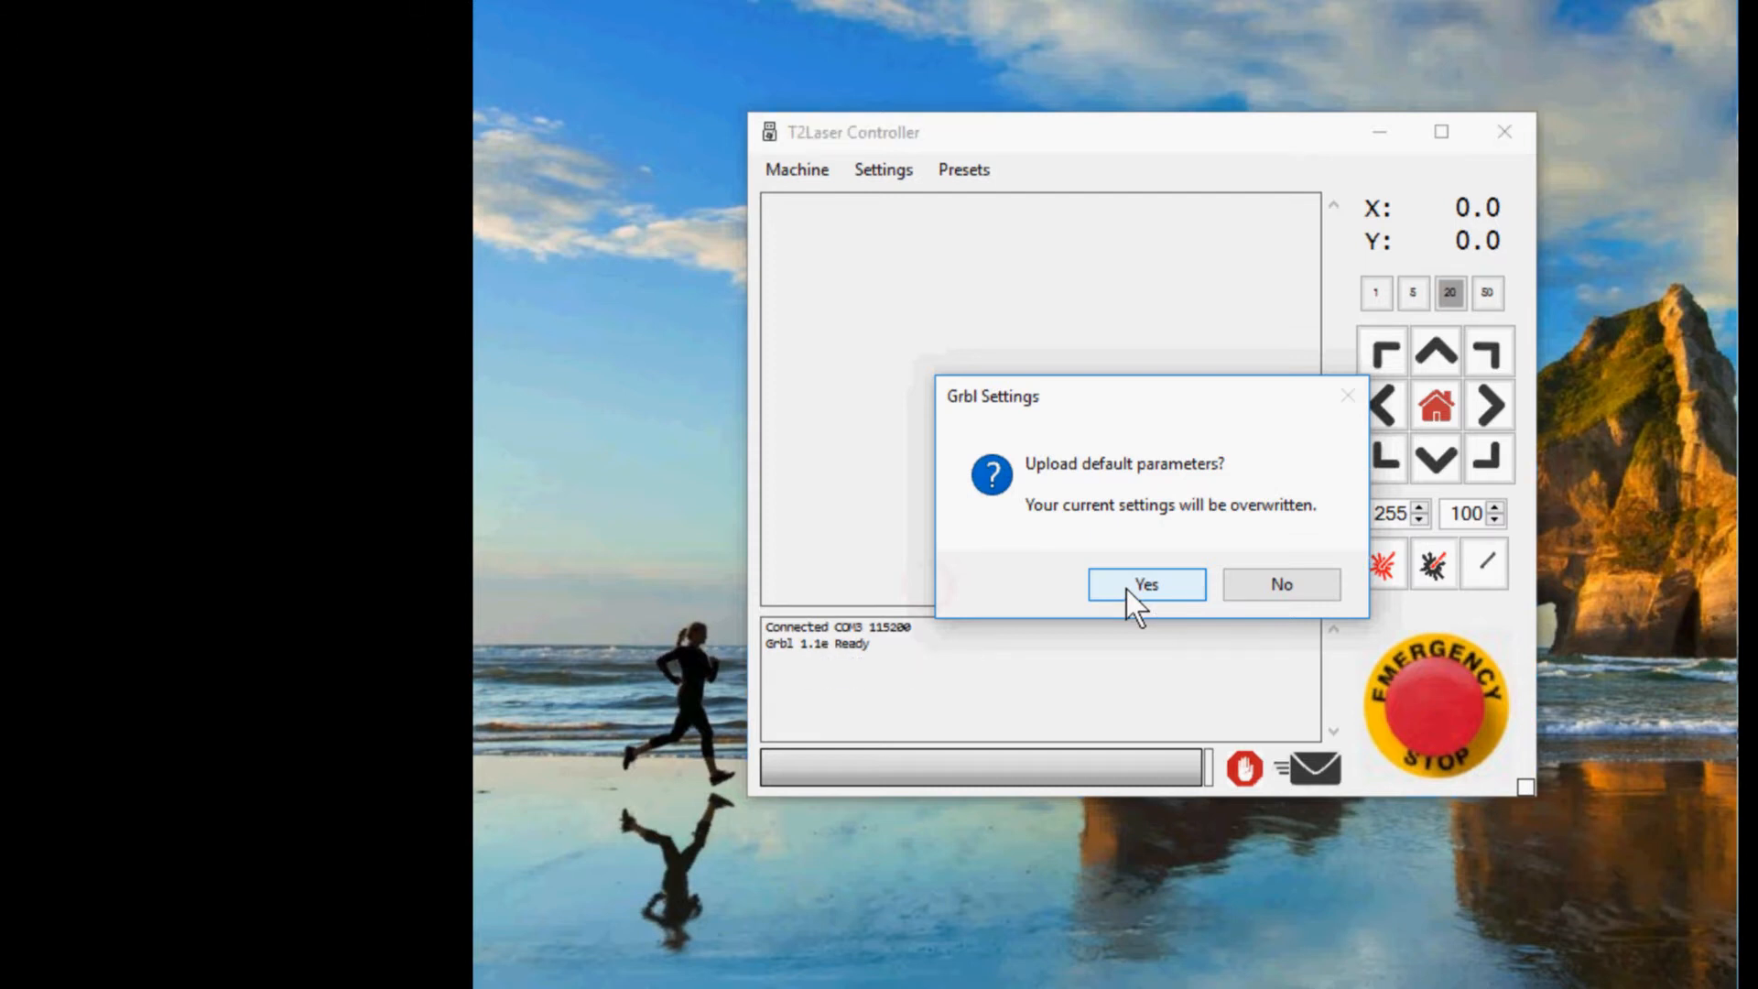
{"action": "left_click", "coordinate": [1147, 585]}
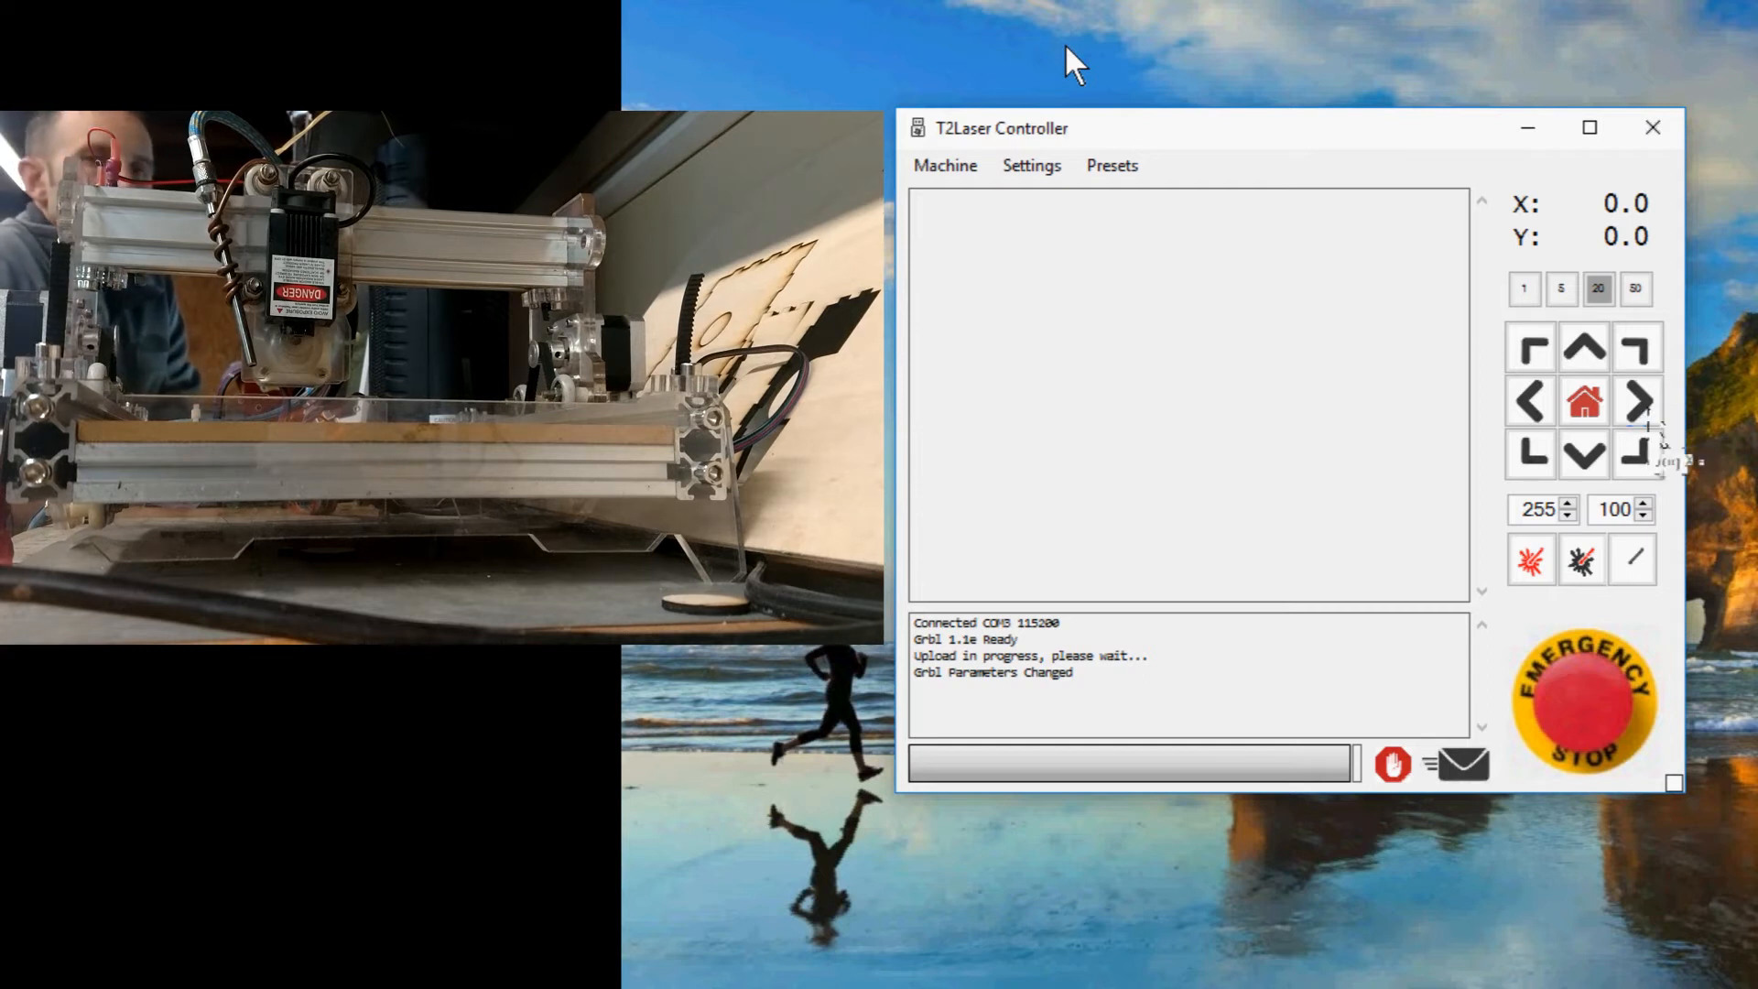
Step: Test the axis directions by jogging the laser head back and forth along X and down along Y in 20 mm steps
{"action": "left_click", "coordinate": [1633, 416]}
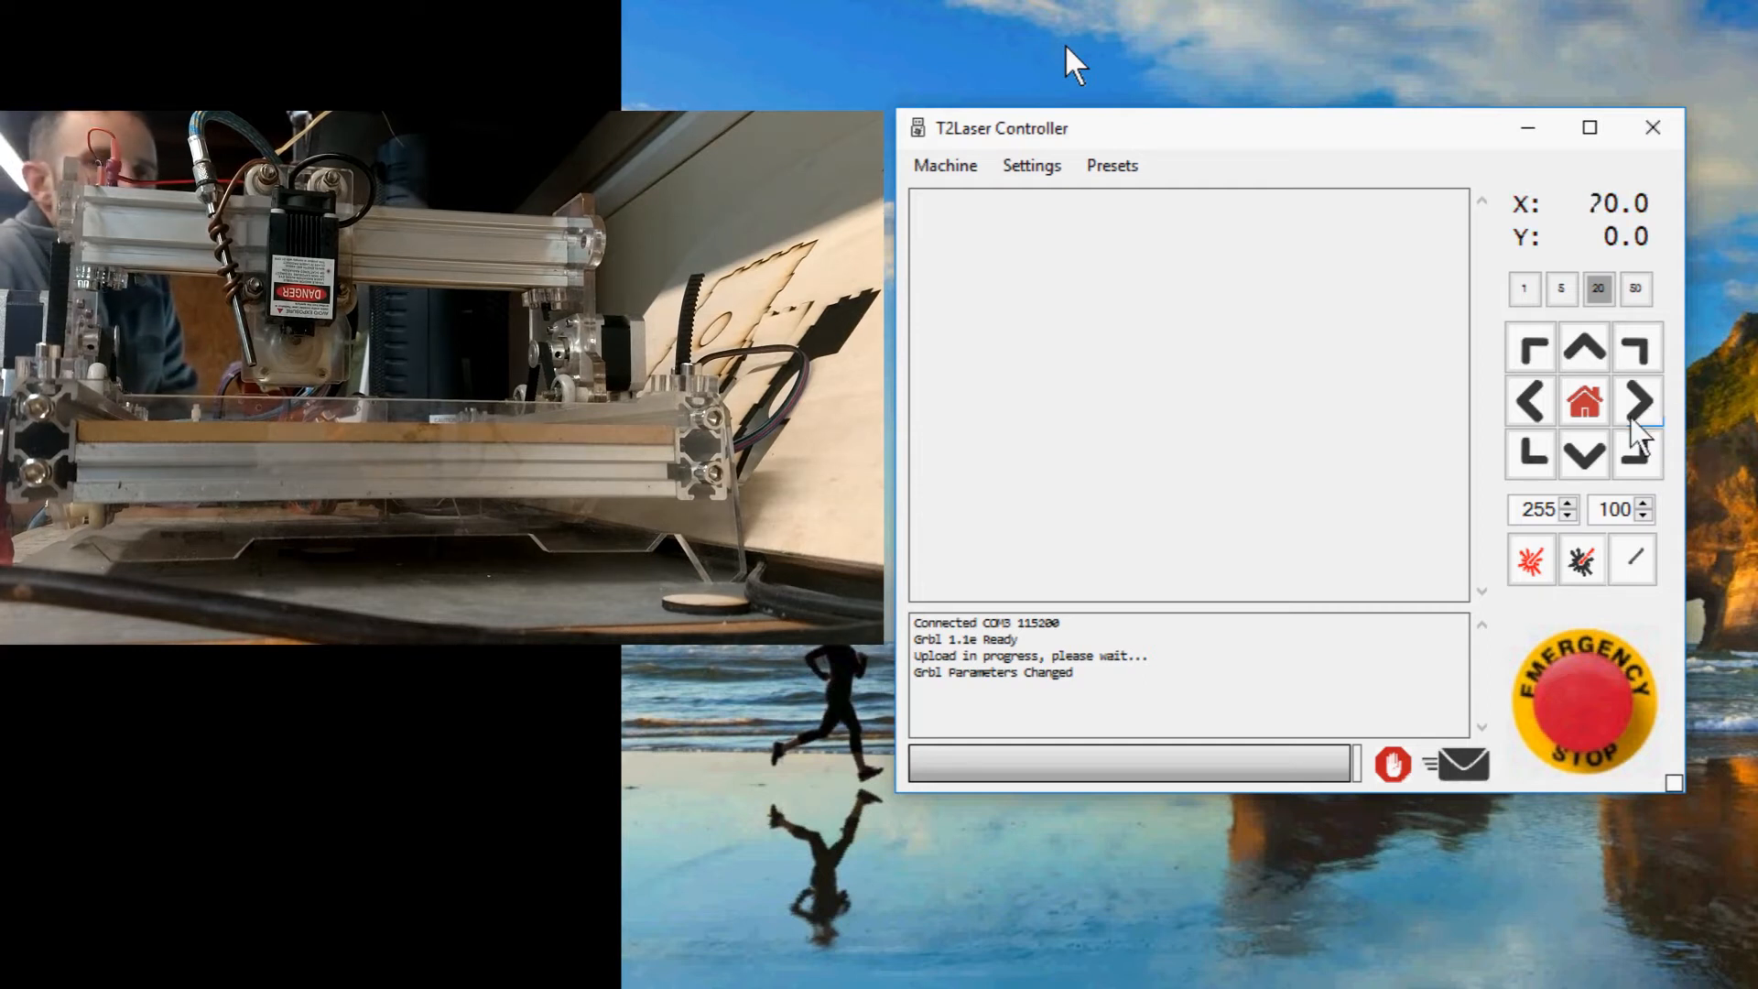
{"action": "left_click", "coordinate": [1513, 410]}
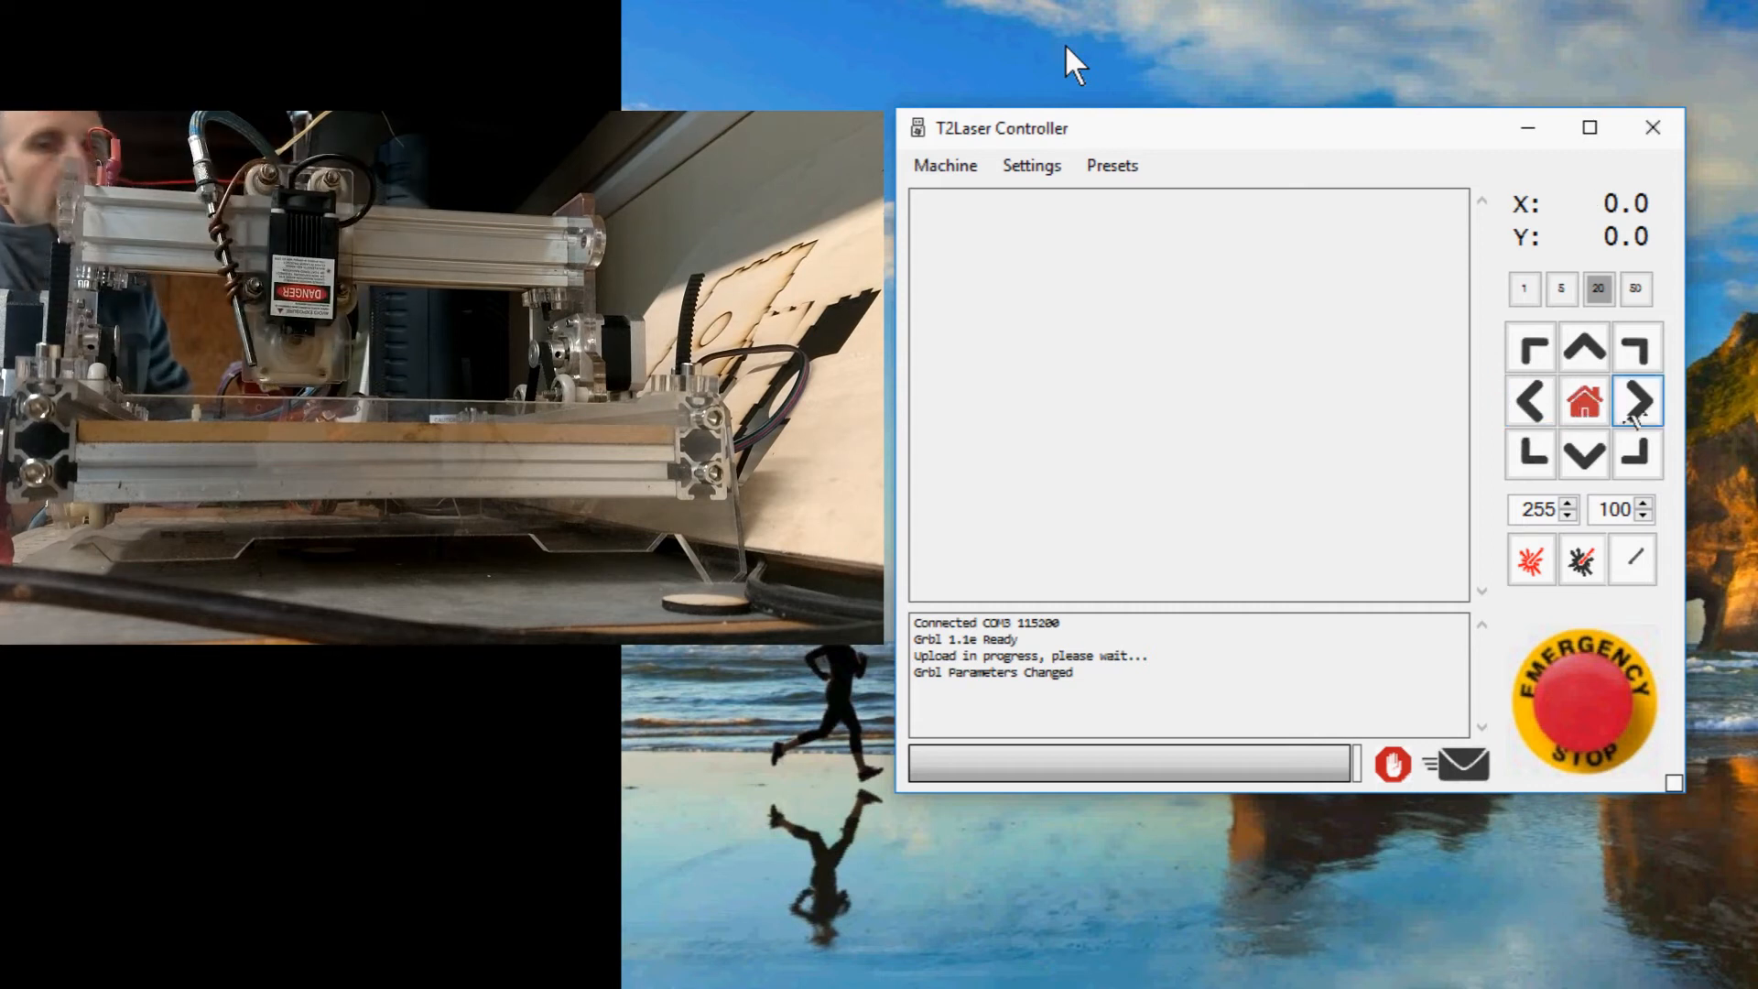
{"action": "left_click", "coordinate": [1634, 416]}
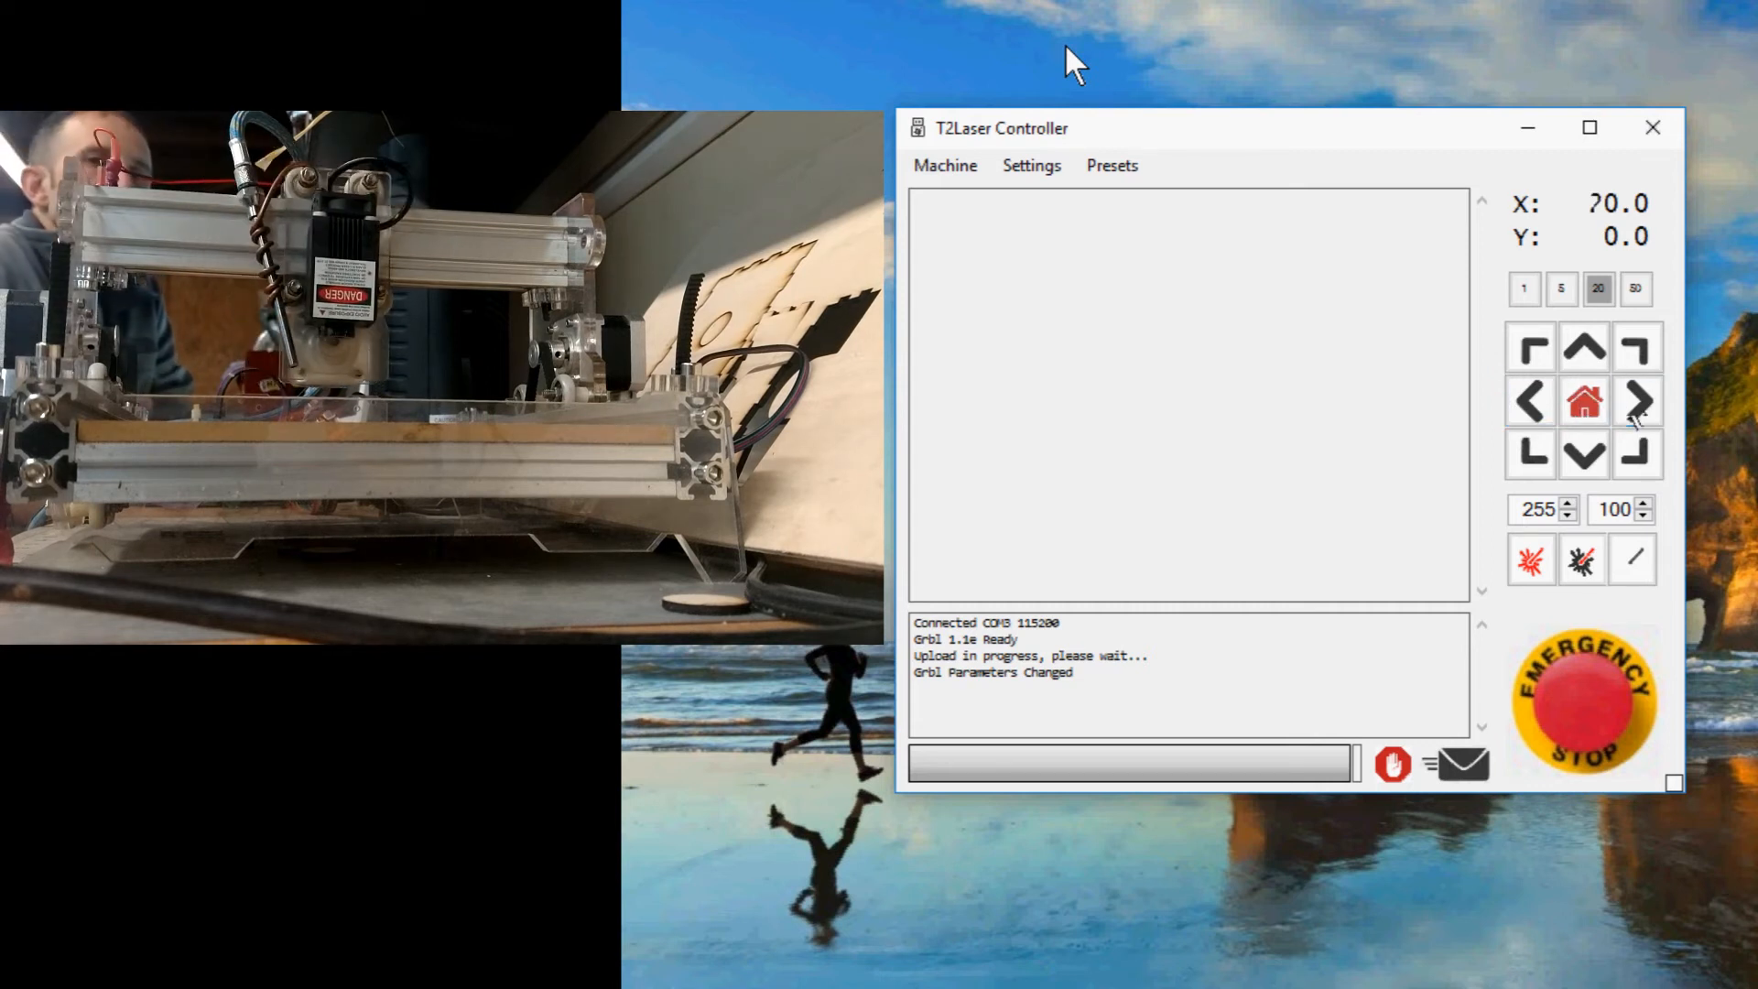
{"action": "left_click", "coordinate": [1584, 452]}
{"action": "left_click", "coordinate": [1593, 454]}
{"action": "left_click", "coordinate": [1592, 453]}
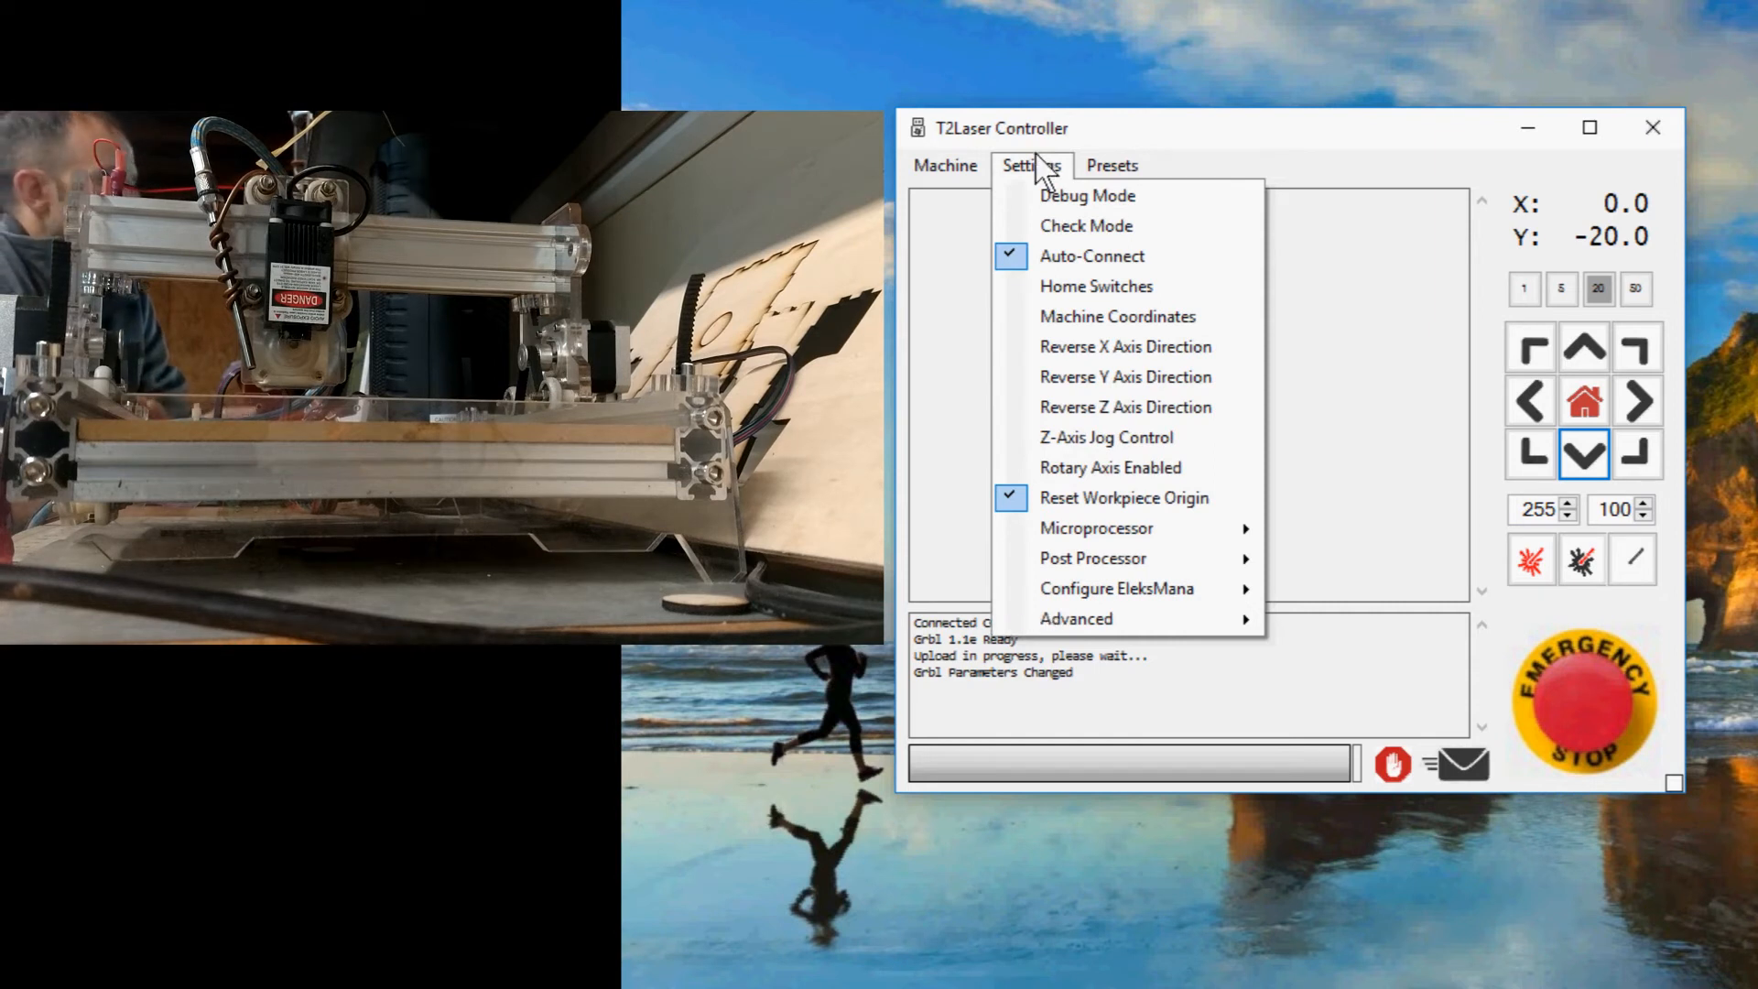
Step: Jog the laser head down and back up along the Y axis using different jog step distances
{"action": "left_click", "coordinate": [1040, 391]}
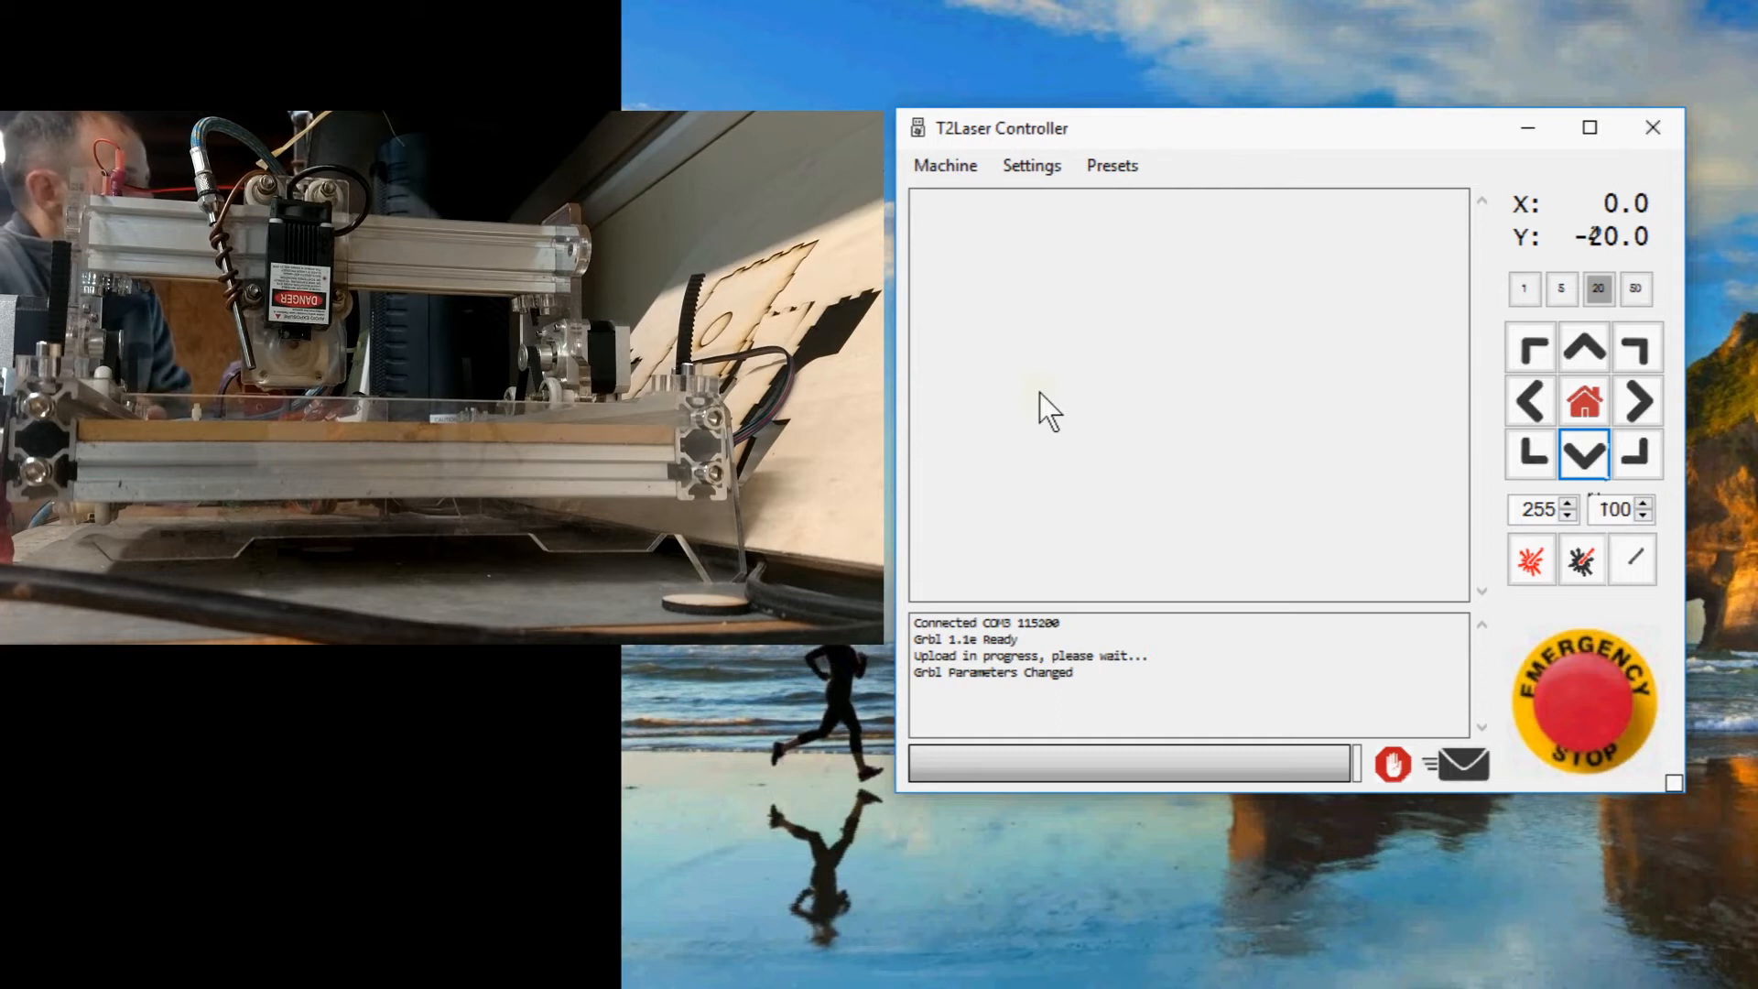
{"action": "key", "text": "Down"}
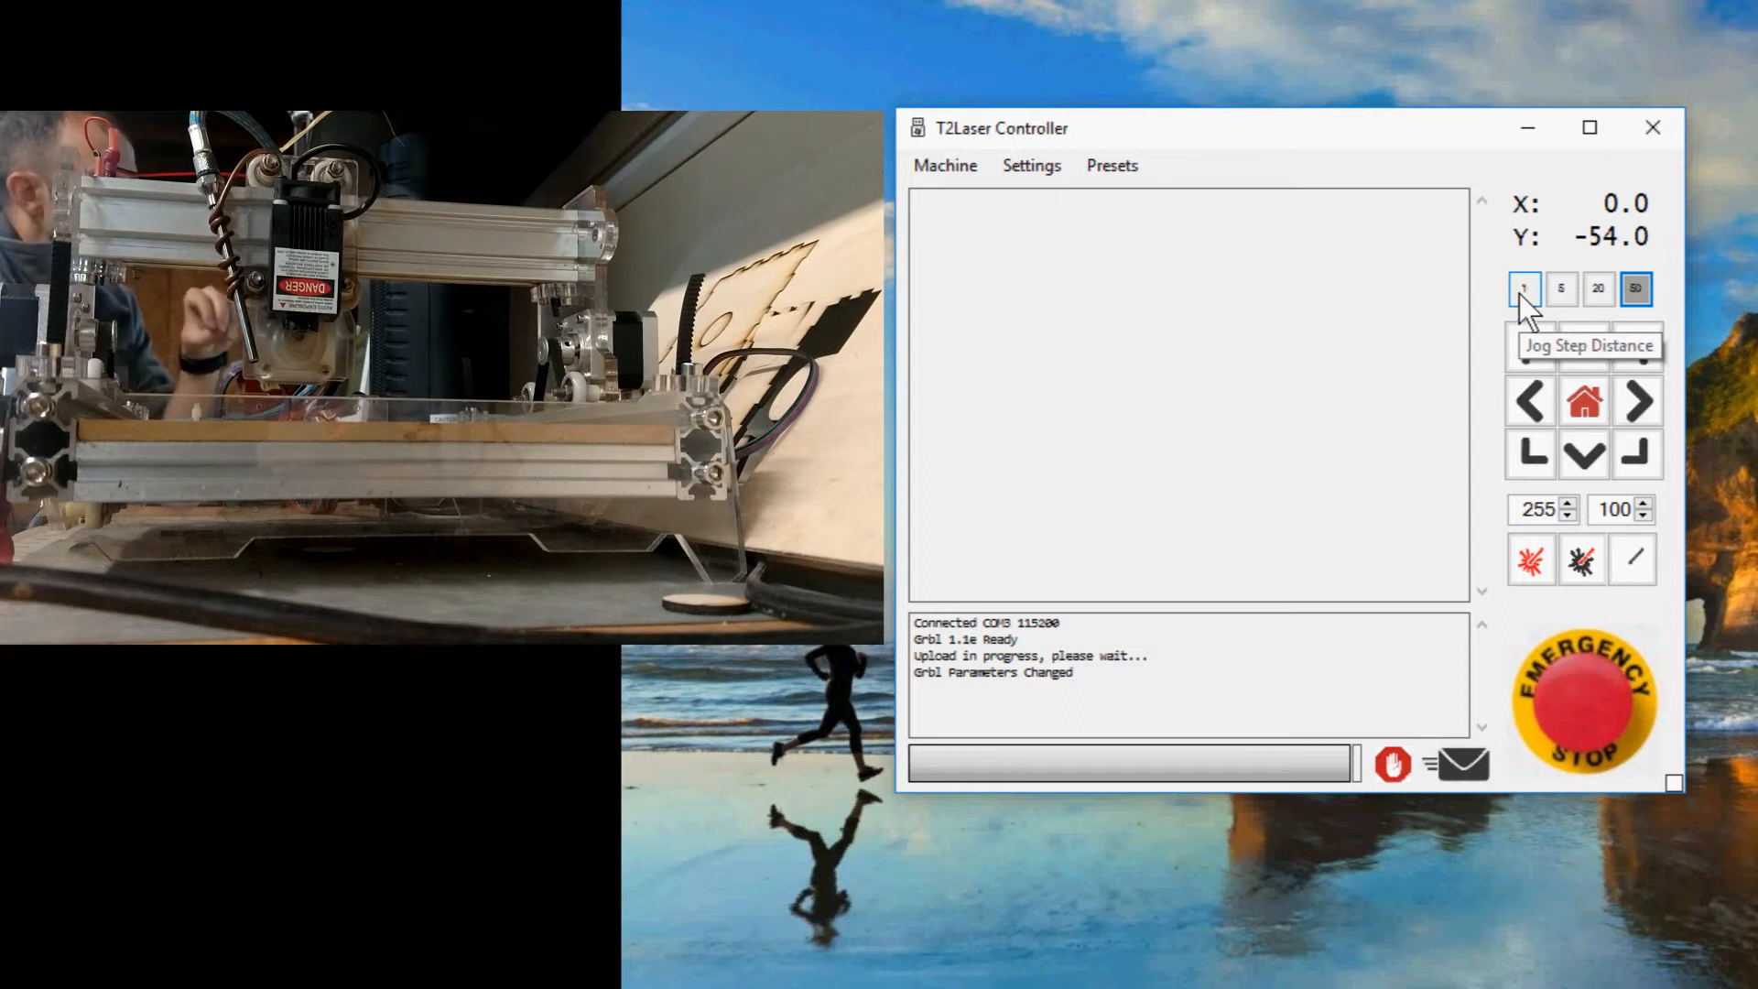
{"action": "left_click", "coordinate": [1590, 343]}
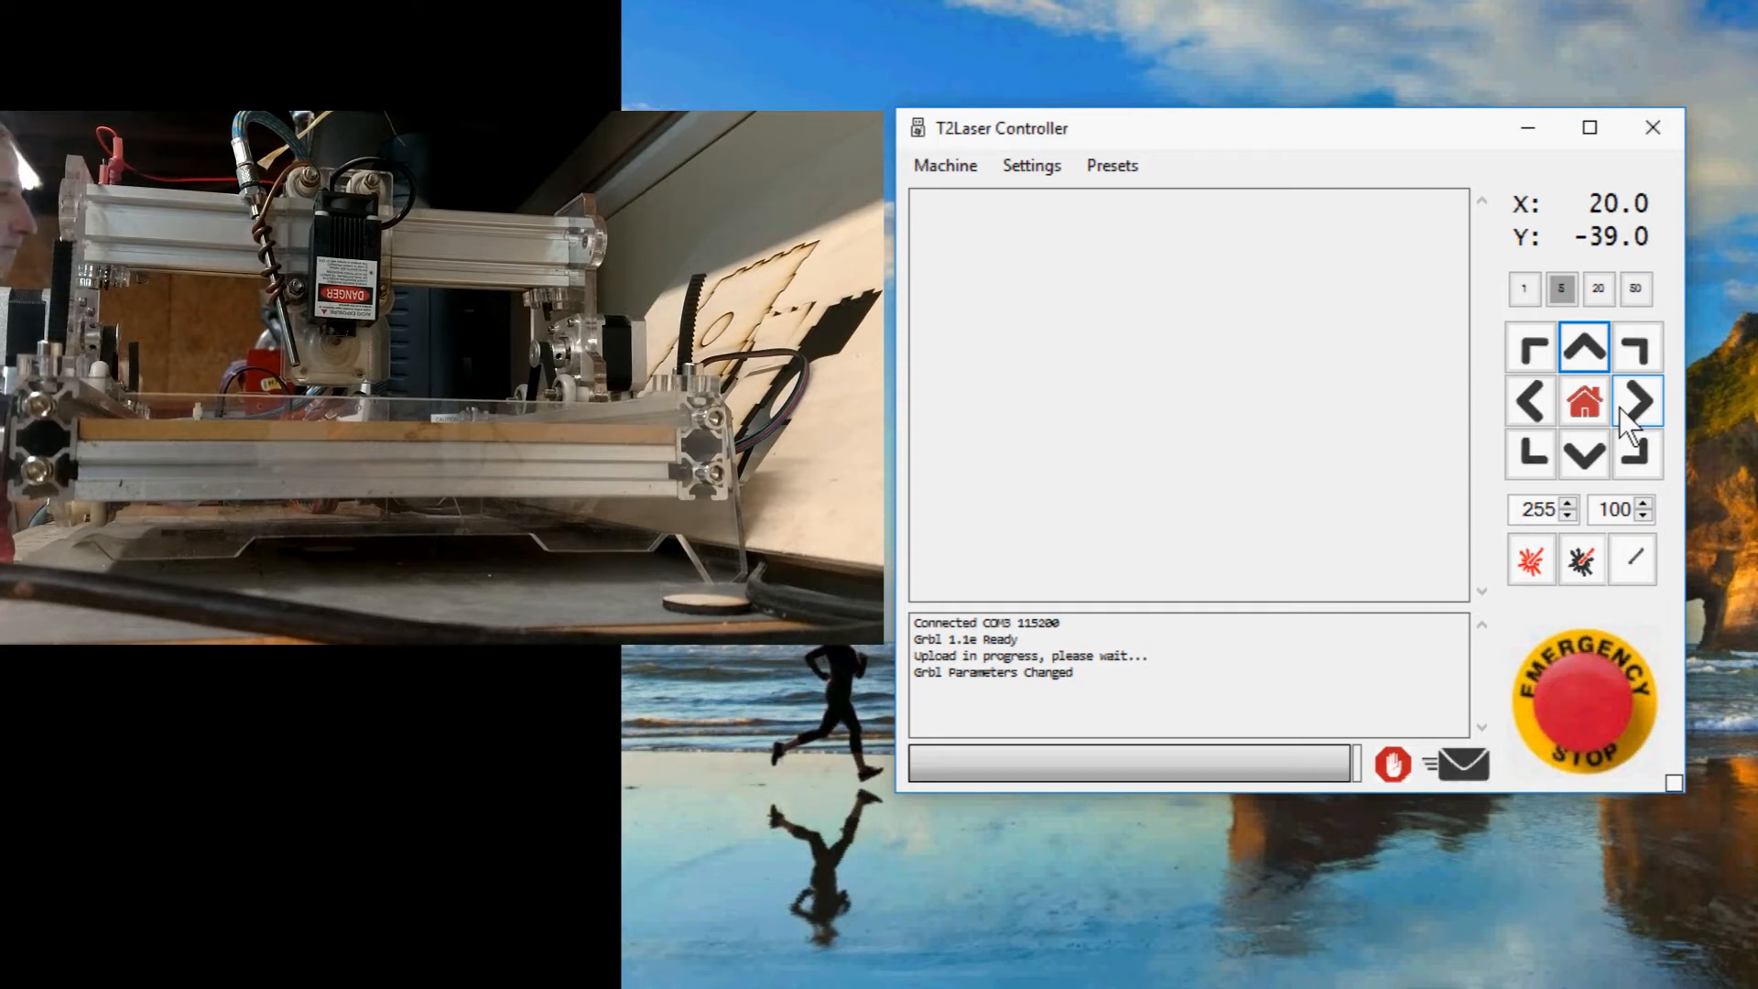
{"action": "left_click", "coordinate": [1062, 167]}
{"action": "left_click", "coordinate": [1064, 172]}
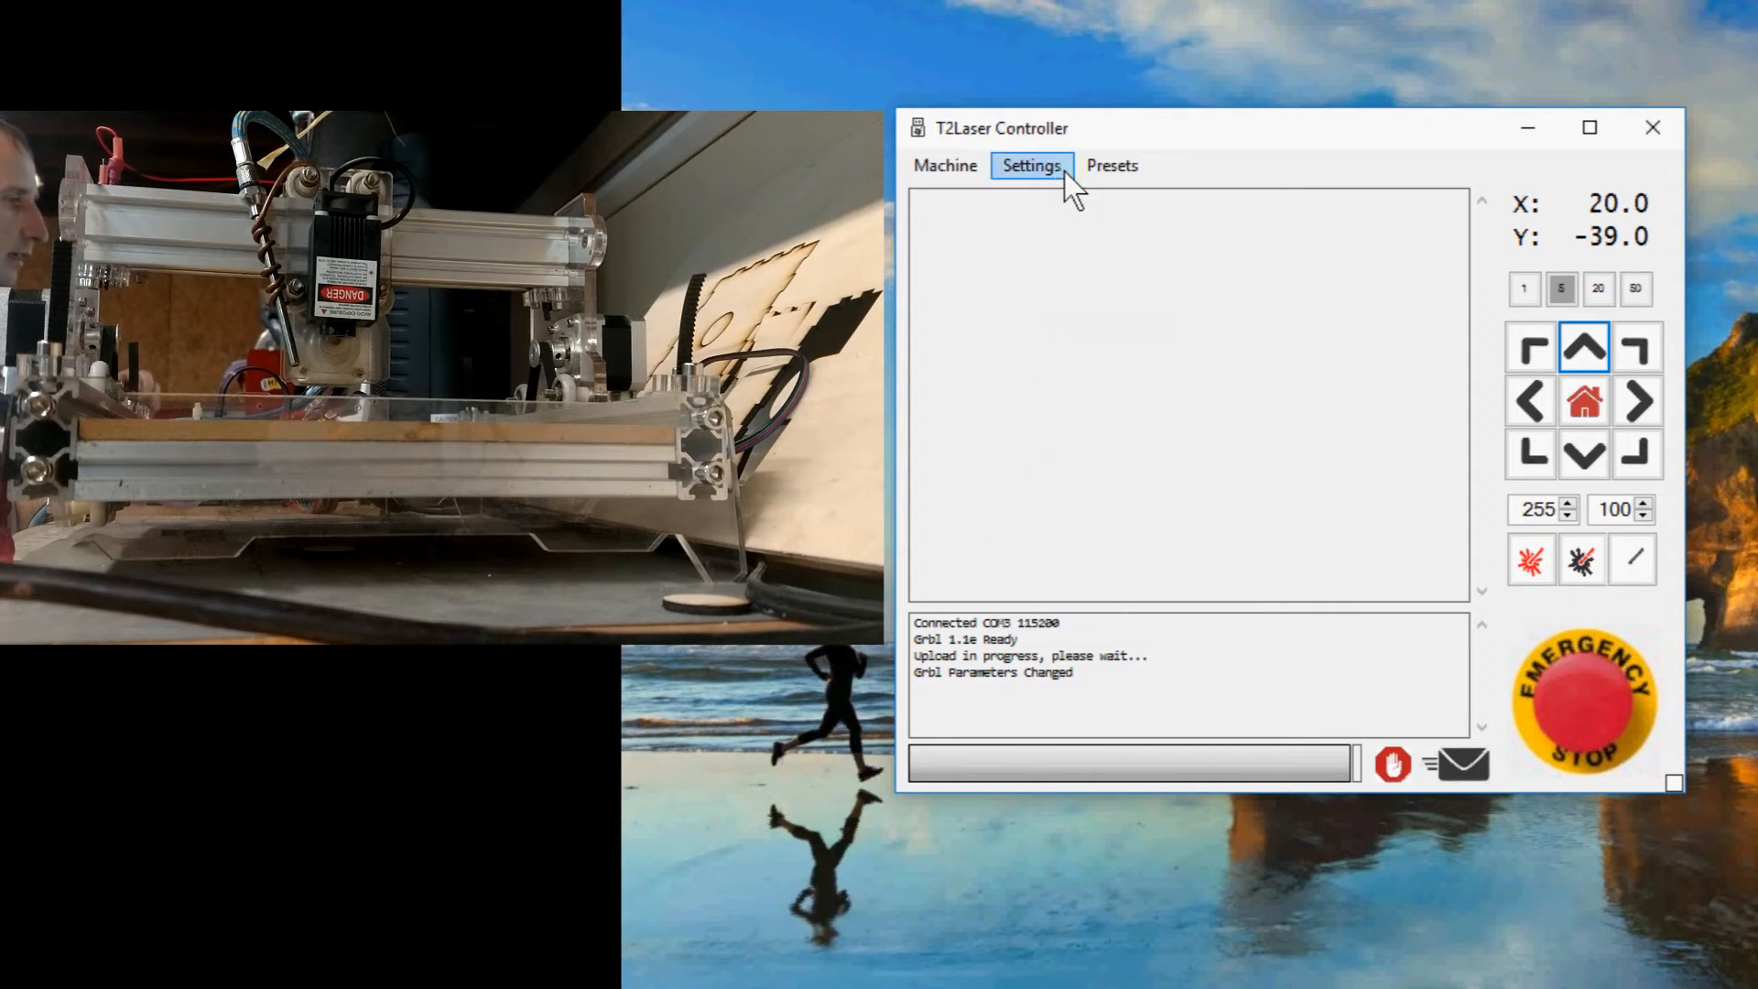
{"action": "left_click", "coordinate": [1064, 172]}
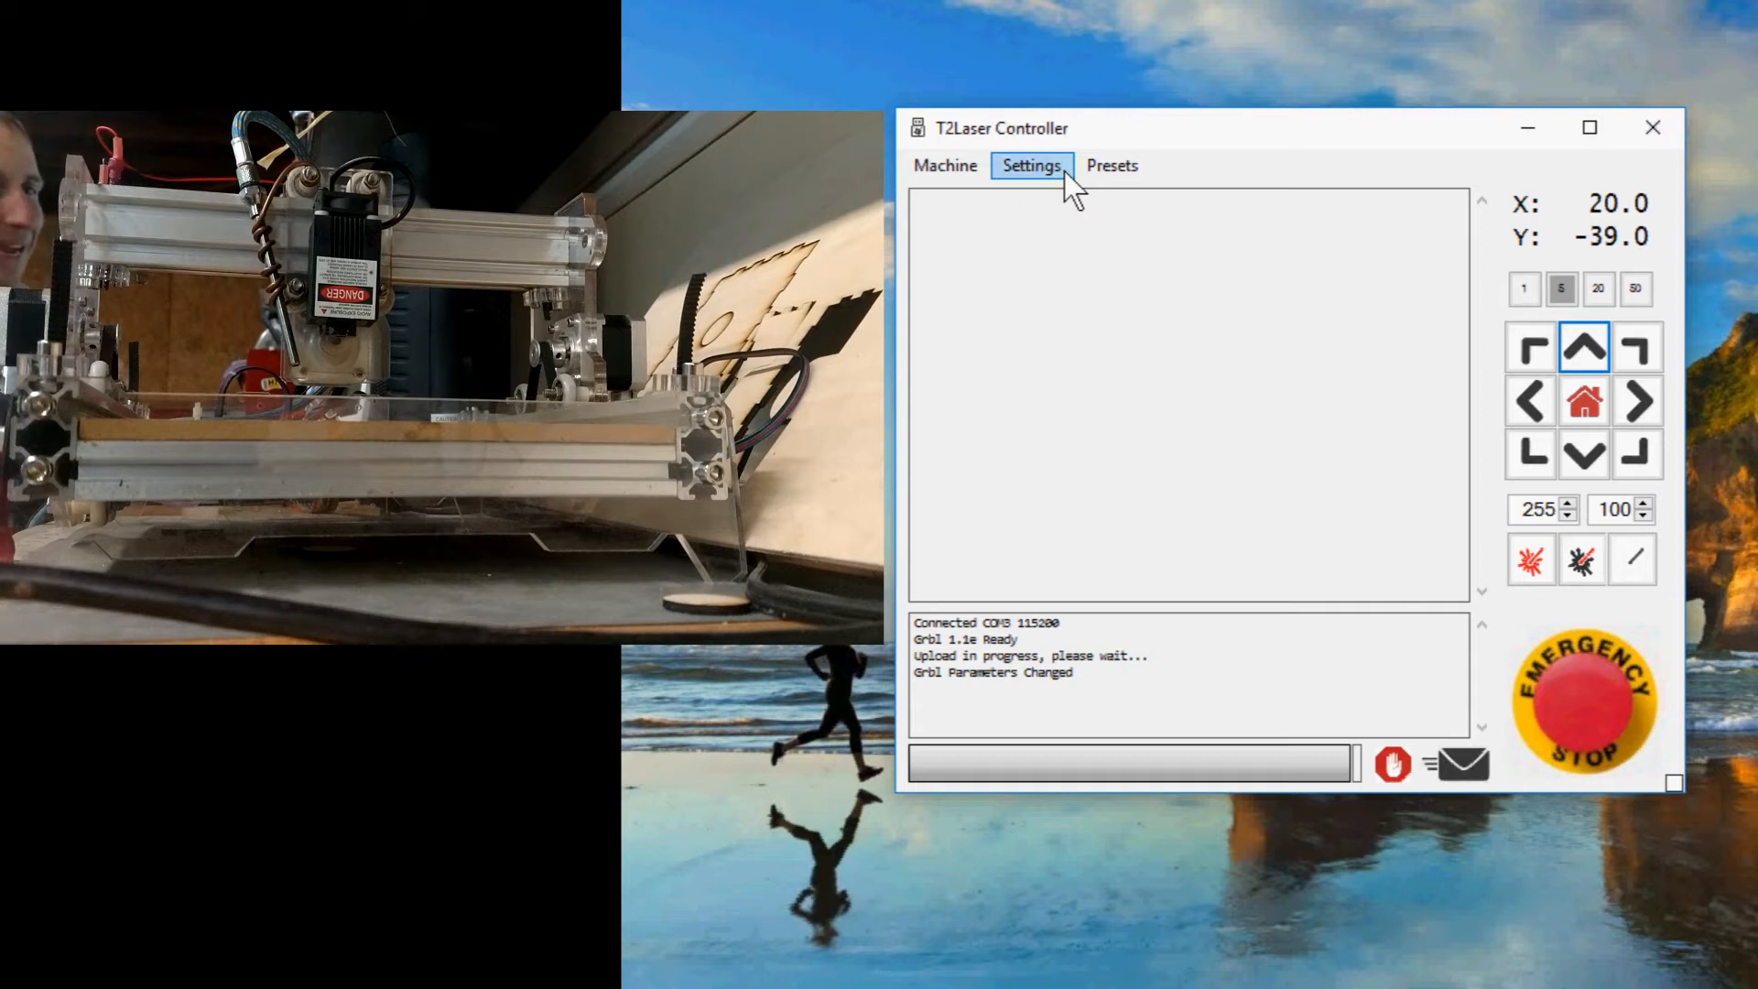
{"action": "left_click", "coordinate": [1361, 520]}
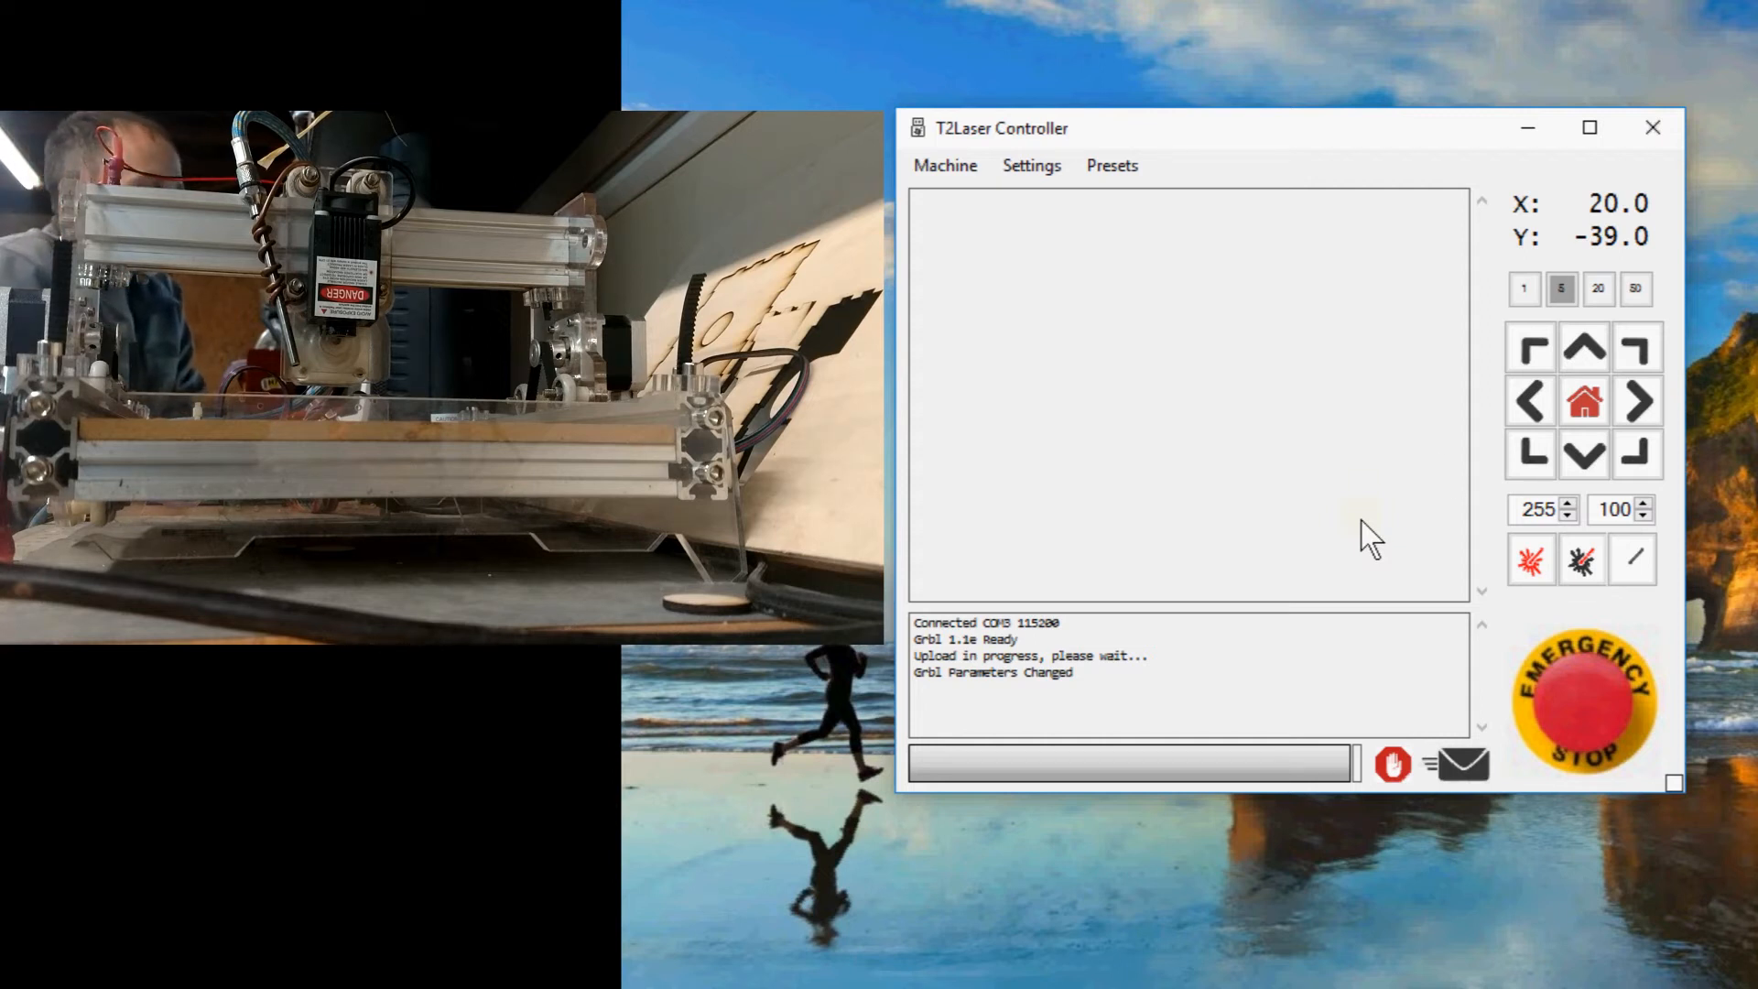
Step: Set the controller's laser power to 10 and test the laser by switching it on and off
{"action": "left_click", "coordinate": [1521, 509]}
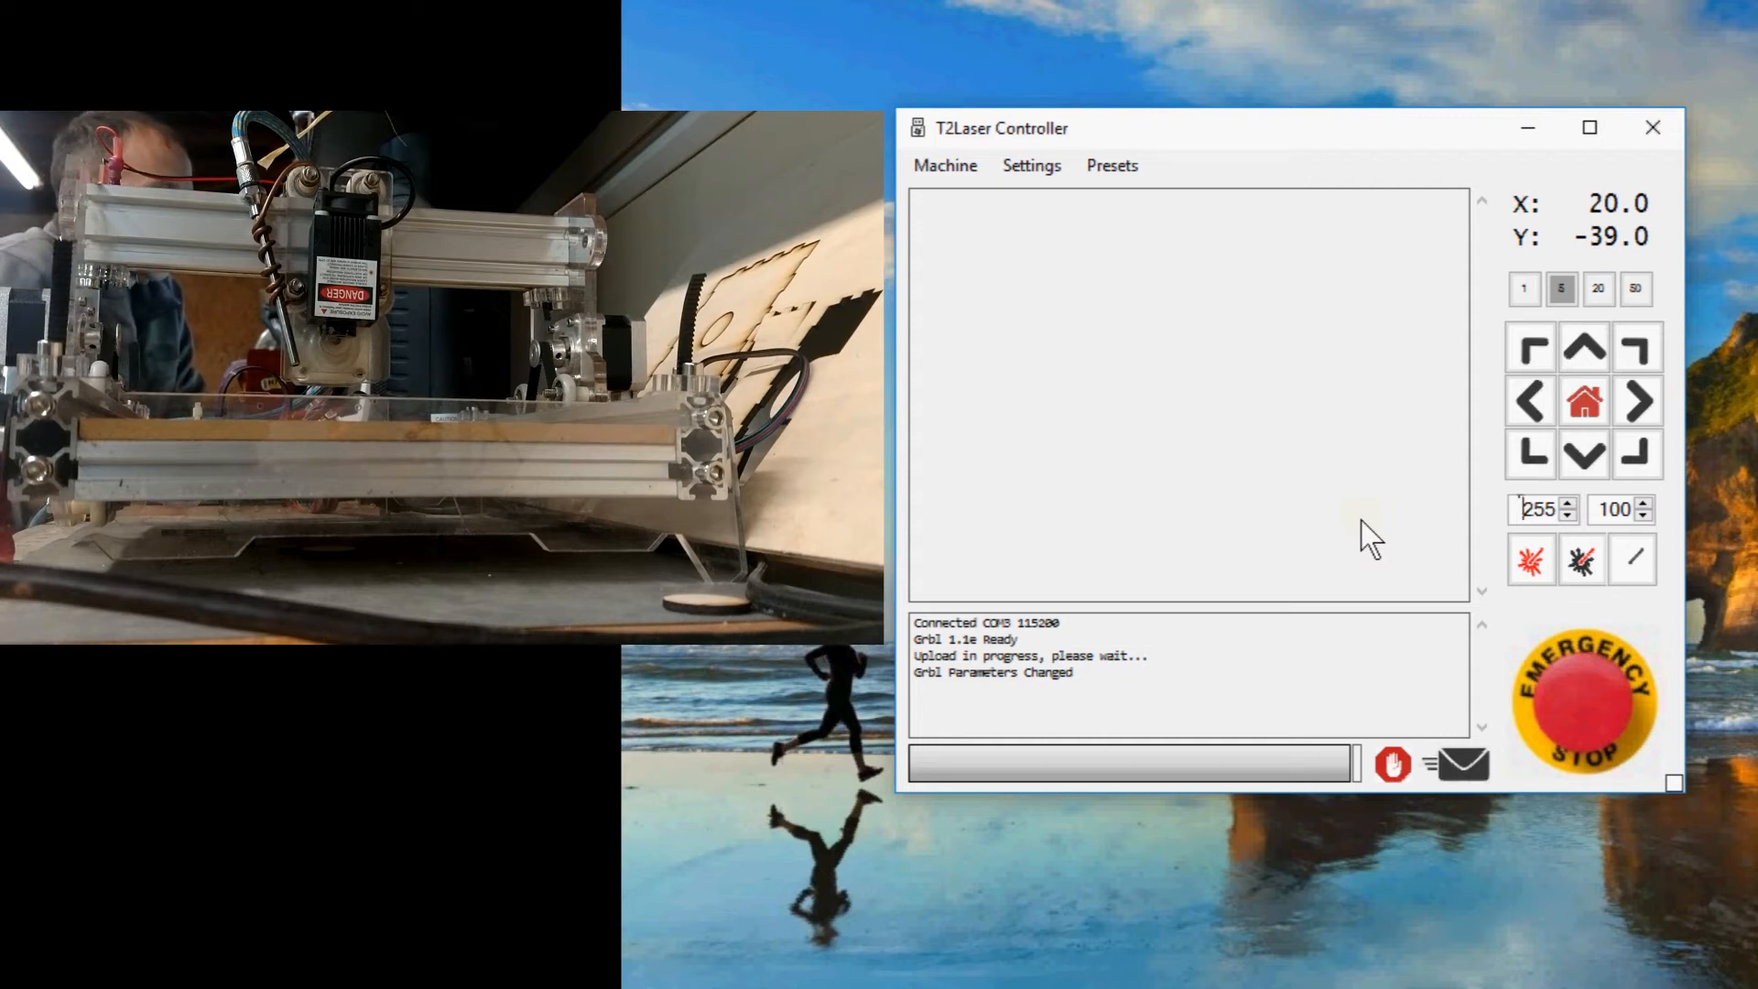
{"action": "left_click_drag", "start_coordinate": [1521, 509], "coordinate": [1560, 510]}
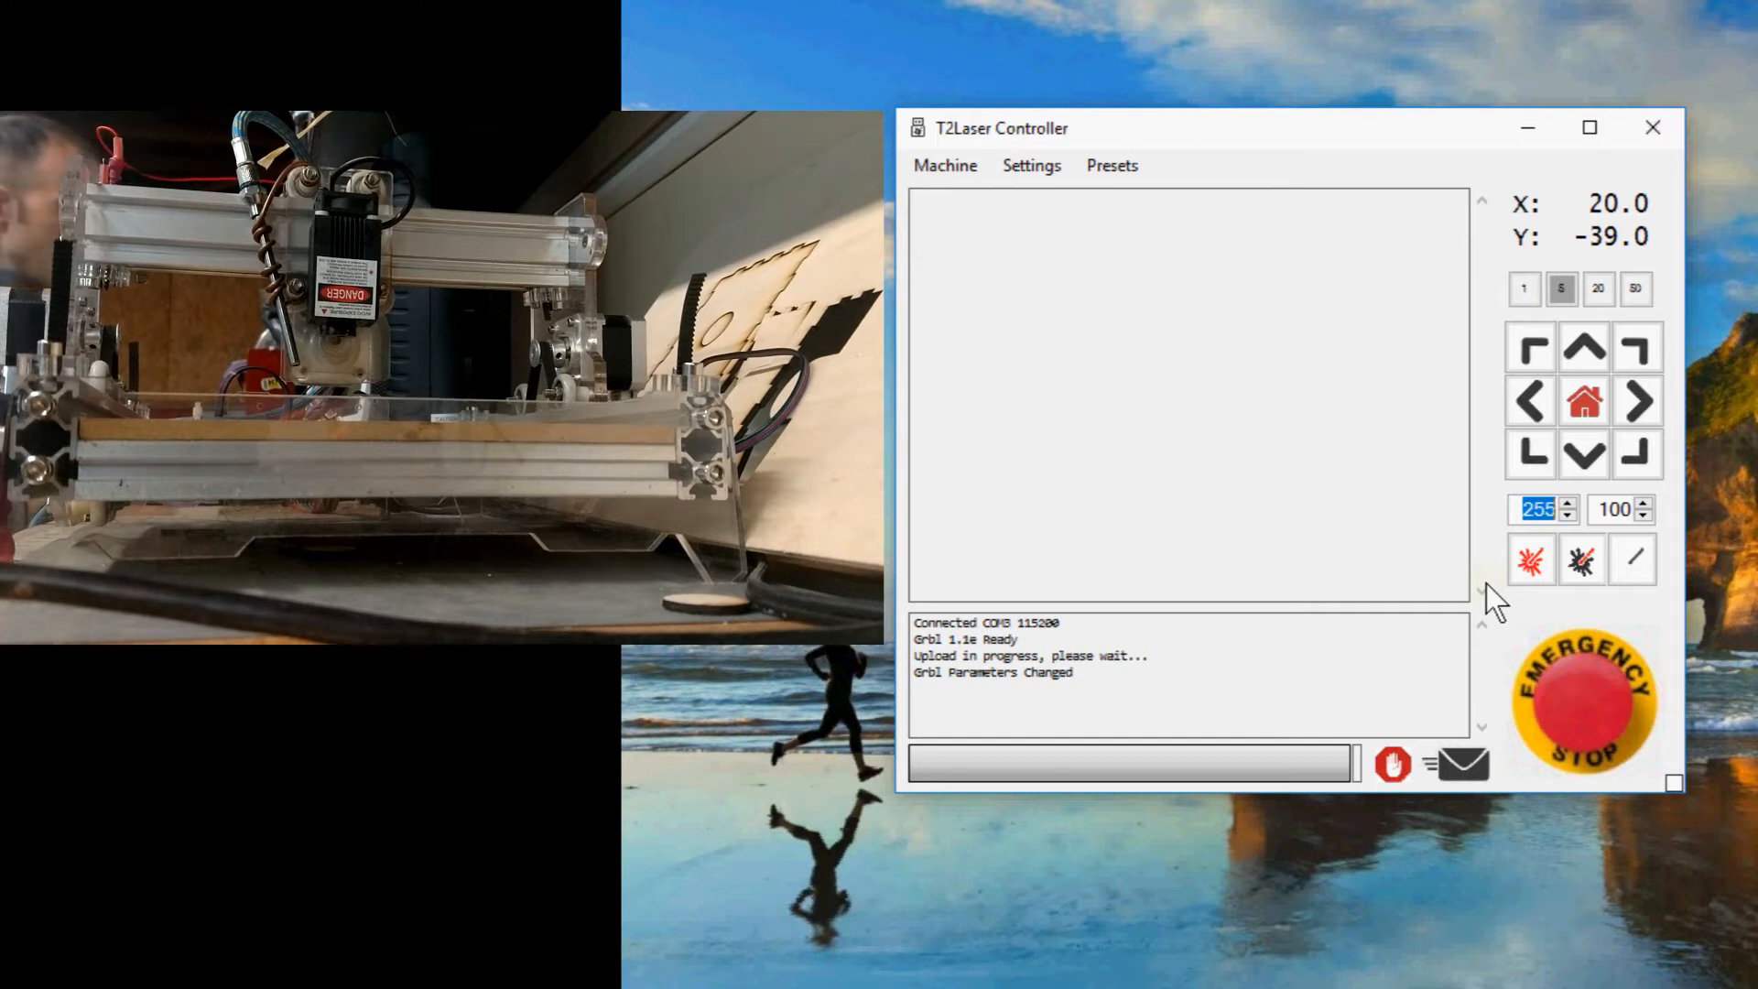
{"action": "type", "text": "210"}
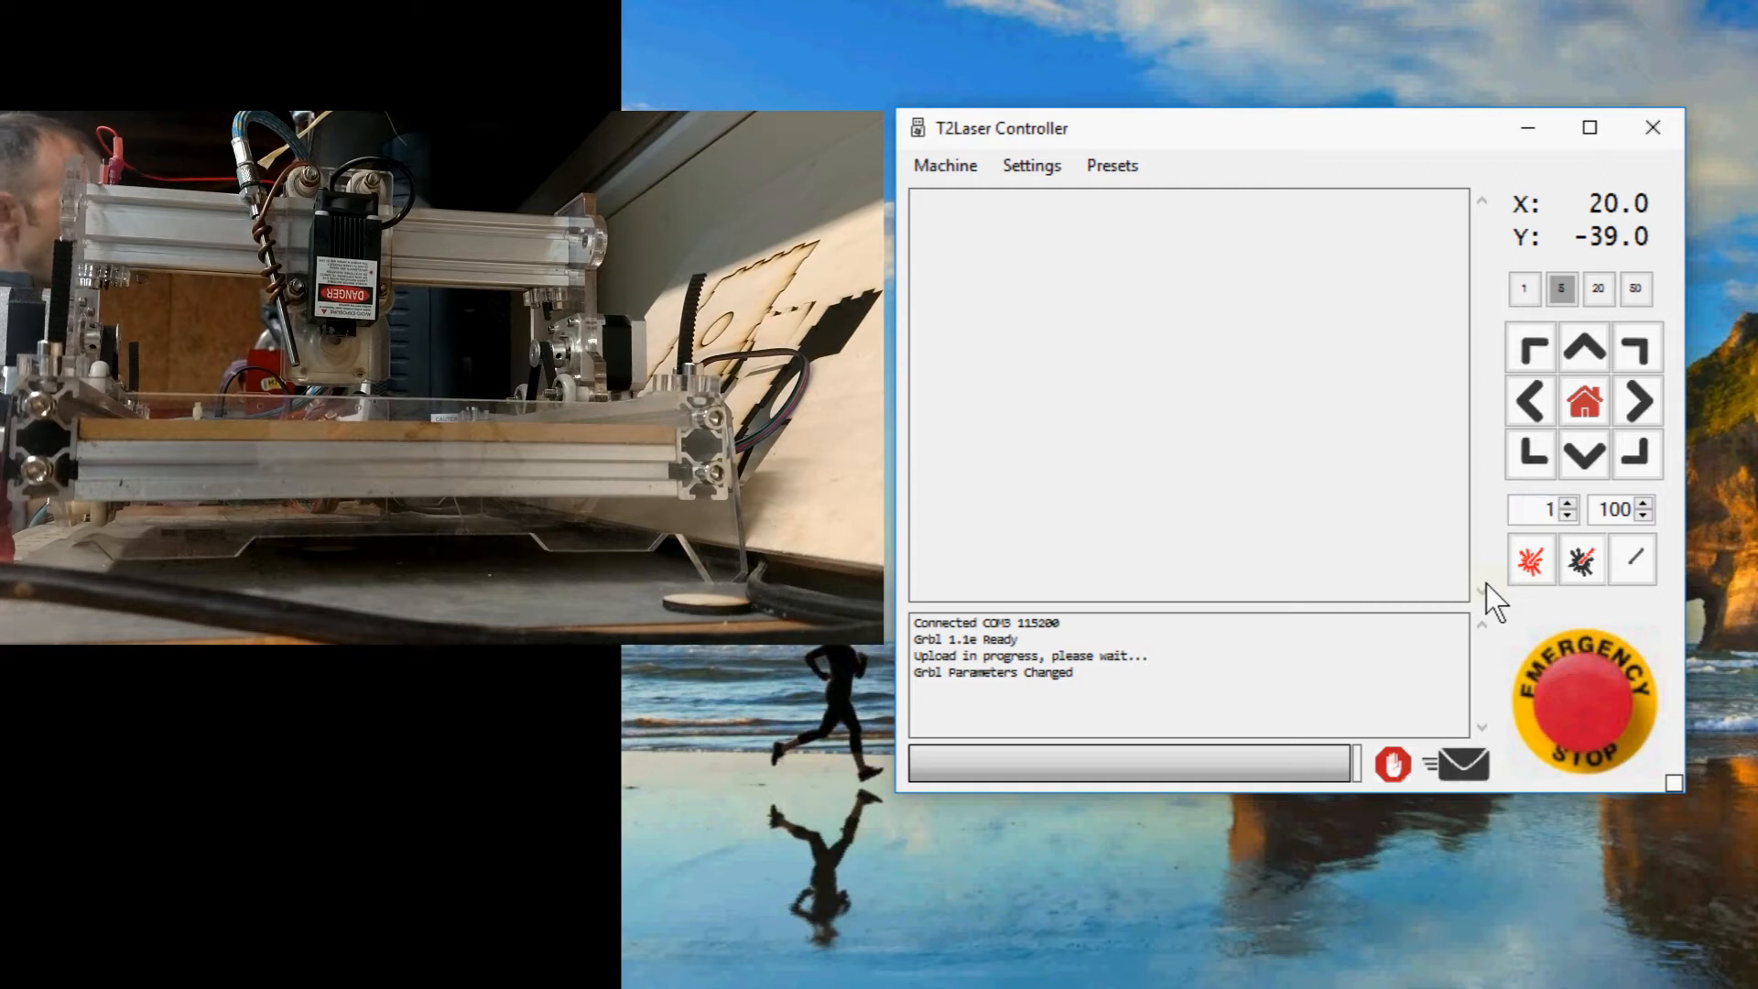
{"action": "key", "text": "ctrl+z"}
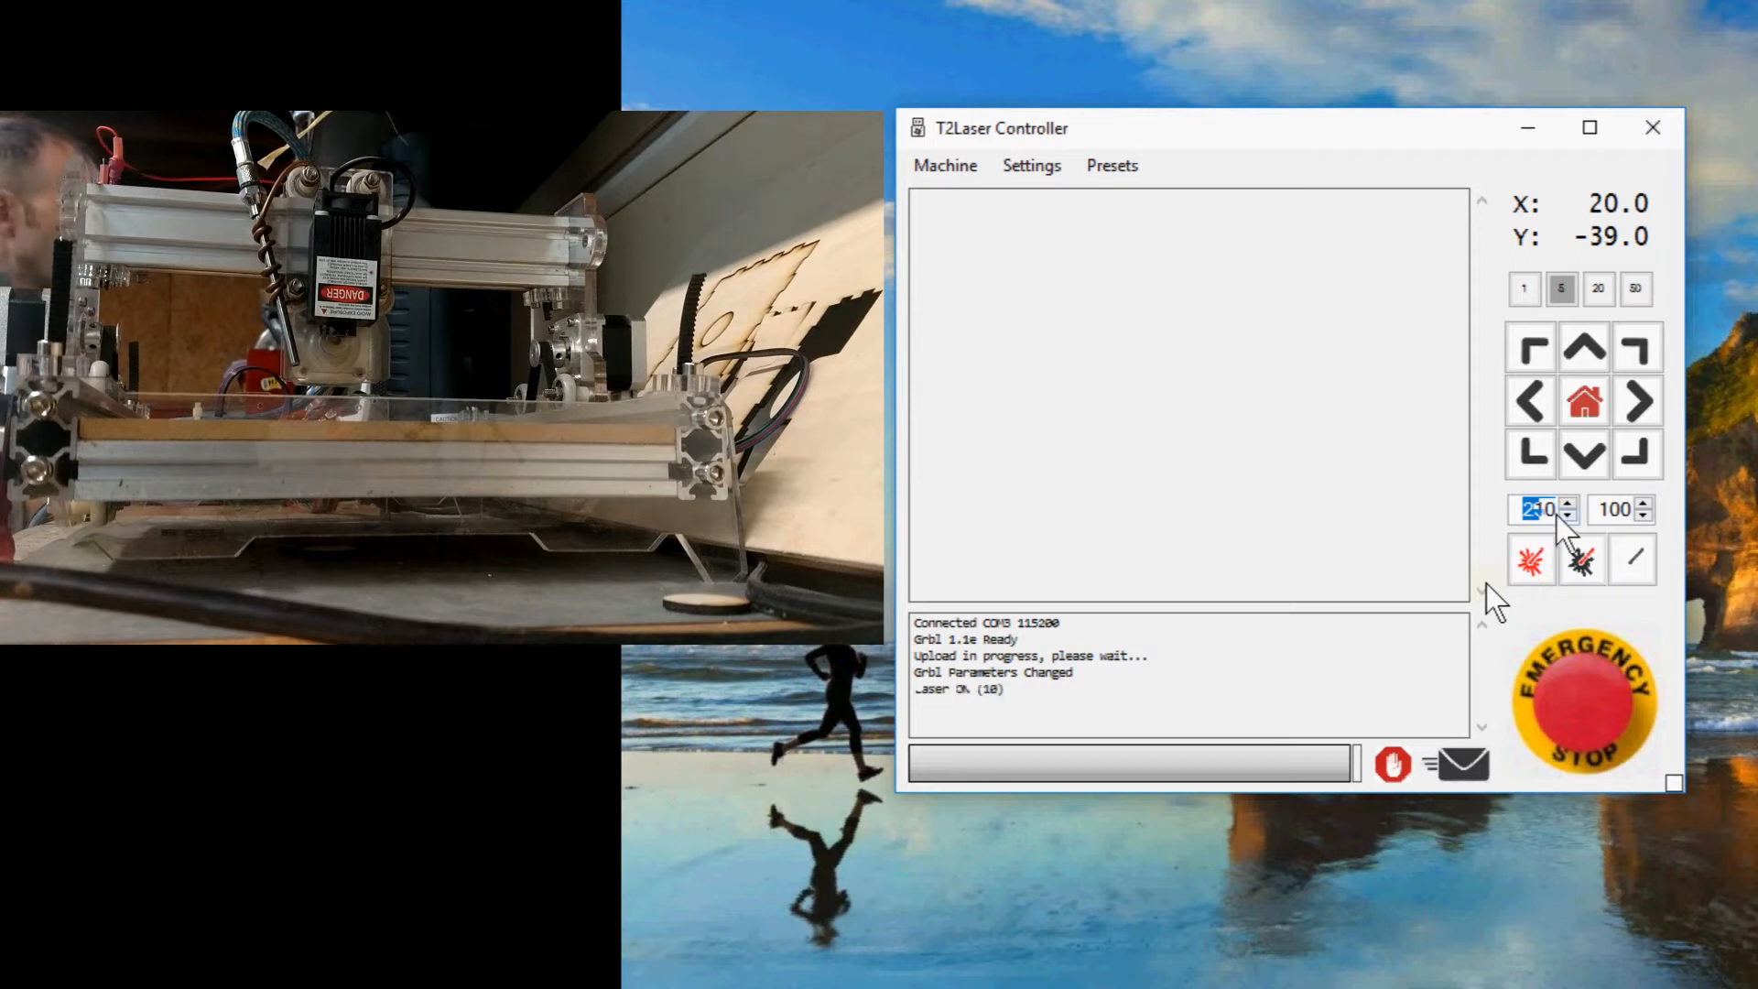
{"action": "left_click", "coordinate": [1635, 560]}
{"action": "left_click", "coordinate": [1635, 561]}
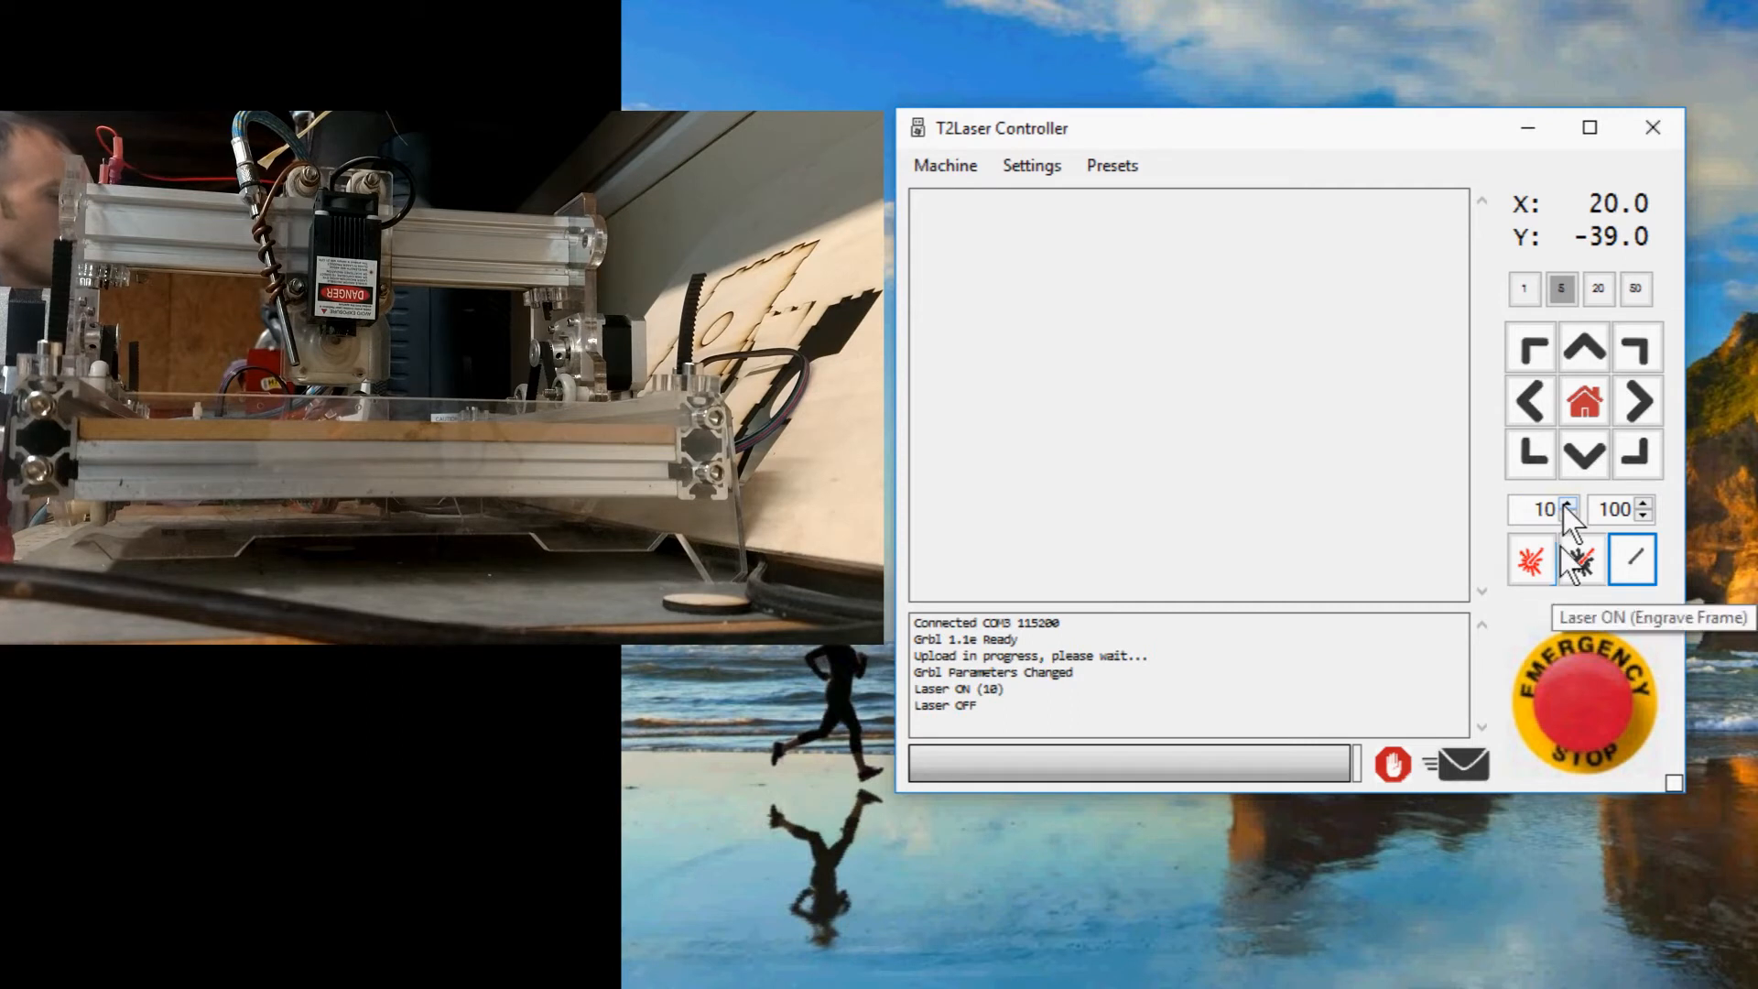
Step: Set the laser power to 50 and test-fire the laser again
{"action": "double_click", "coordinate": [1550, 509]}
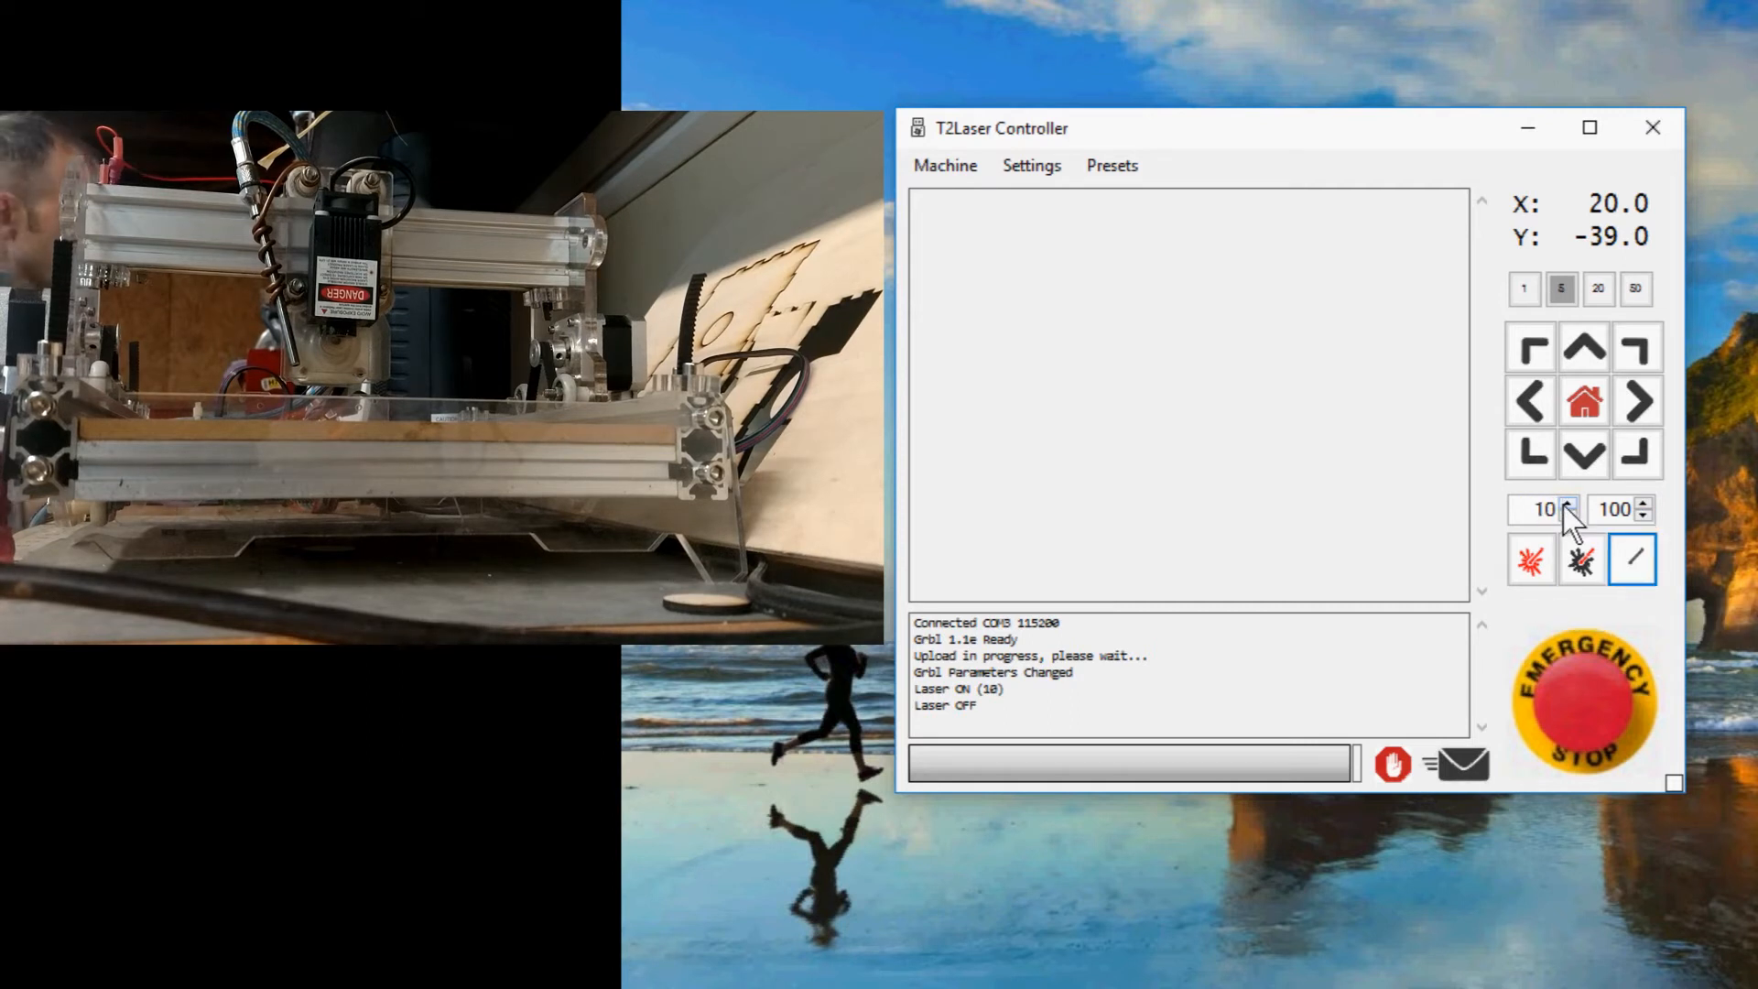
{"action": "type", "text": "50"}
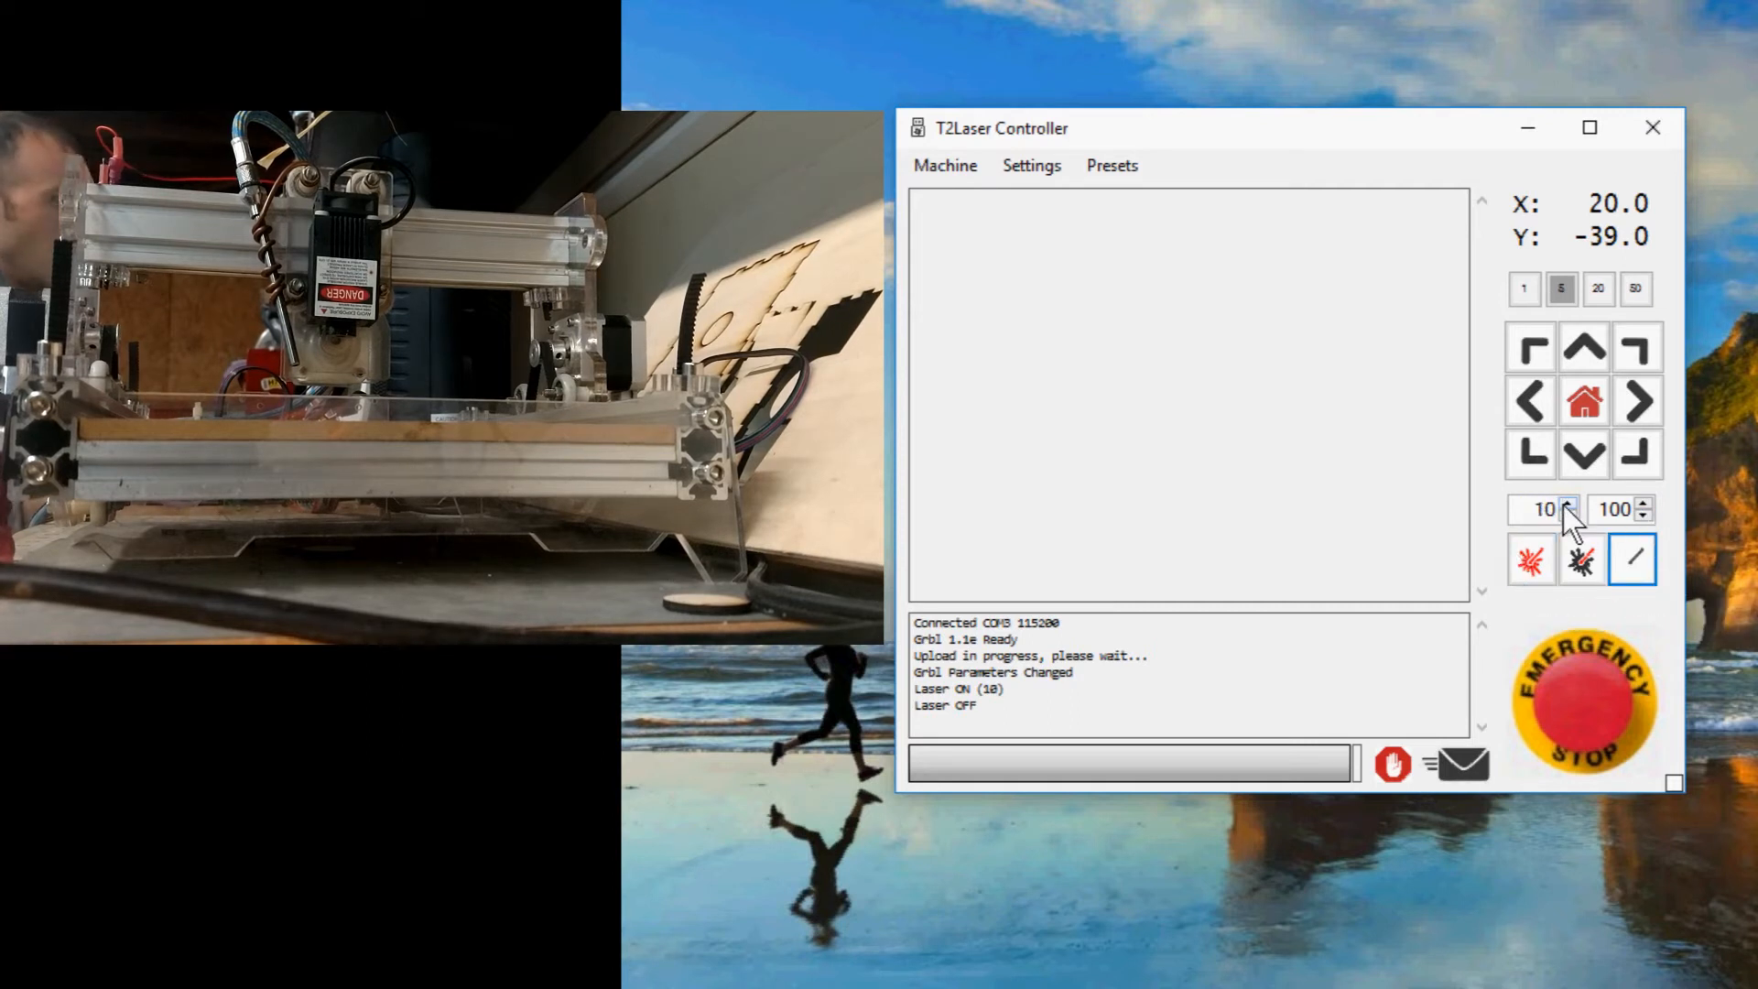
{"action": "left_click", "coordinate": [1524, 570]}
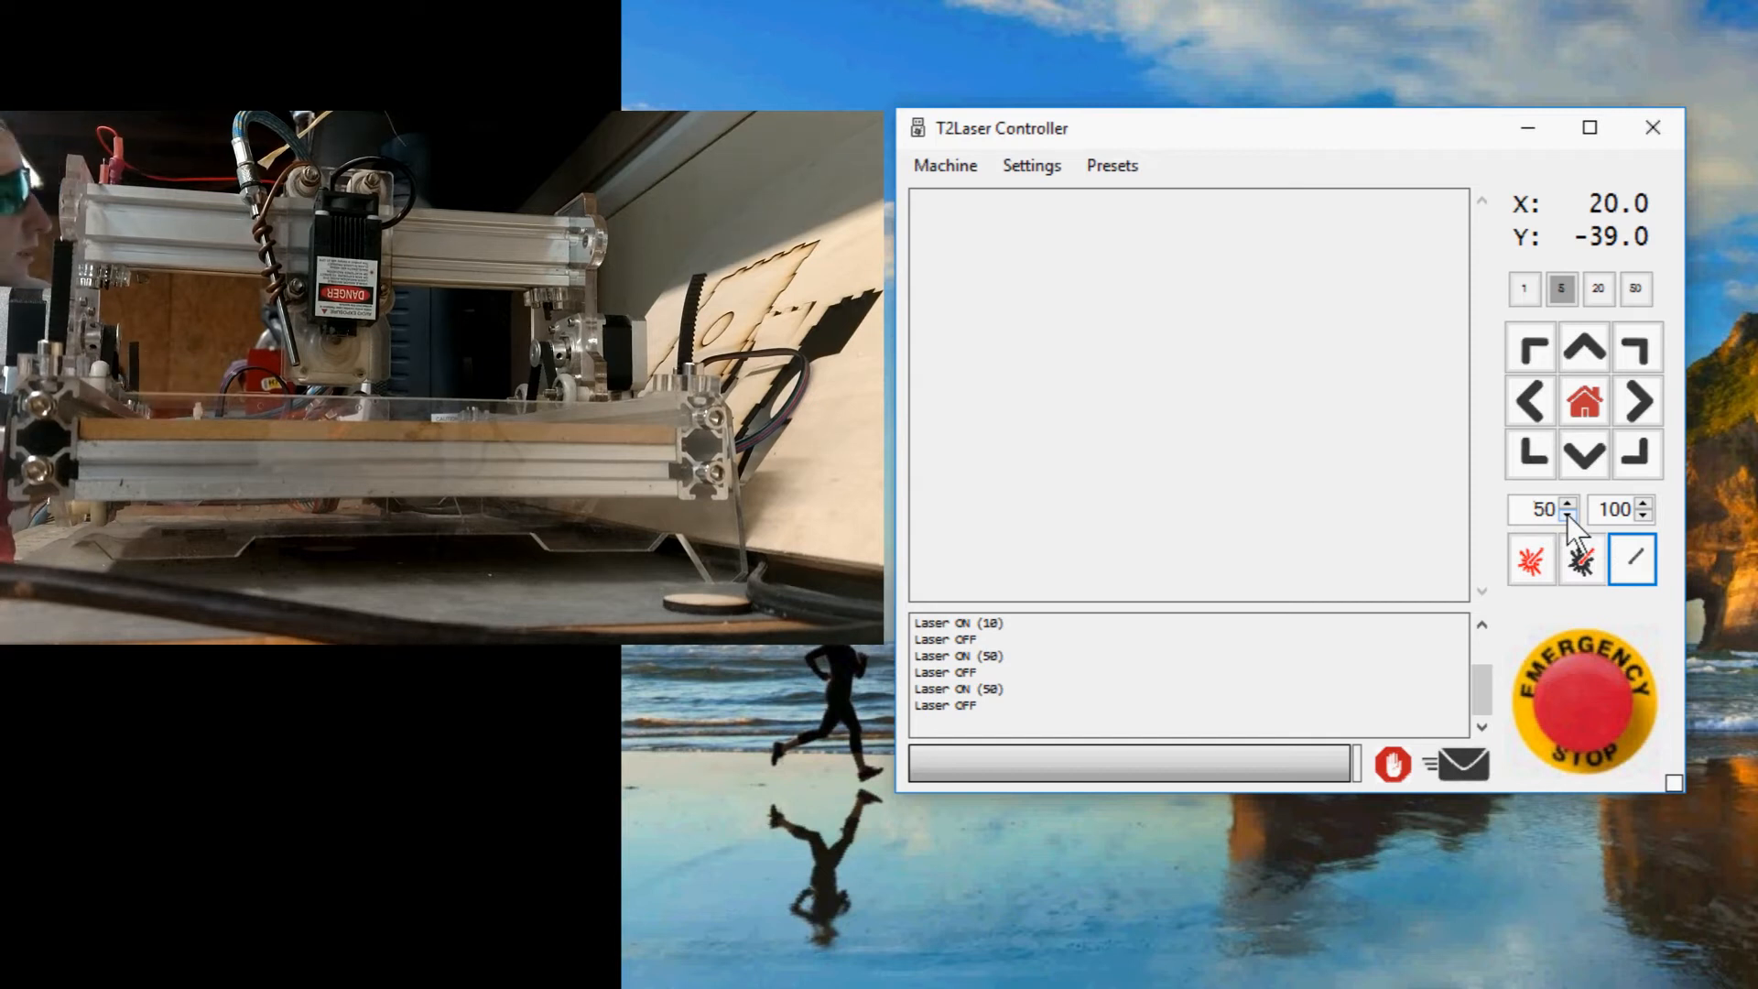
{"action": "left_click", "coordinate": [1524, 444]}
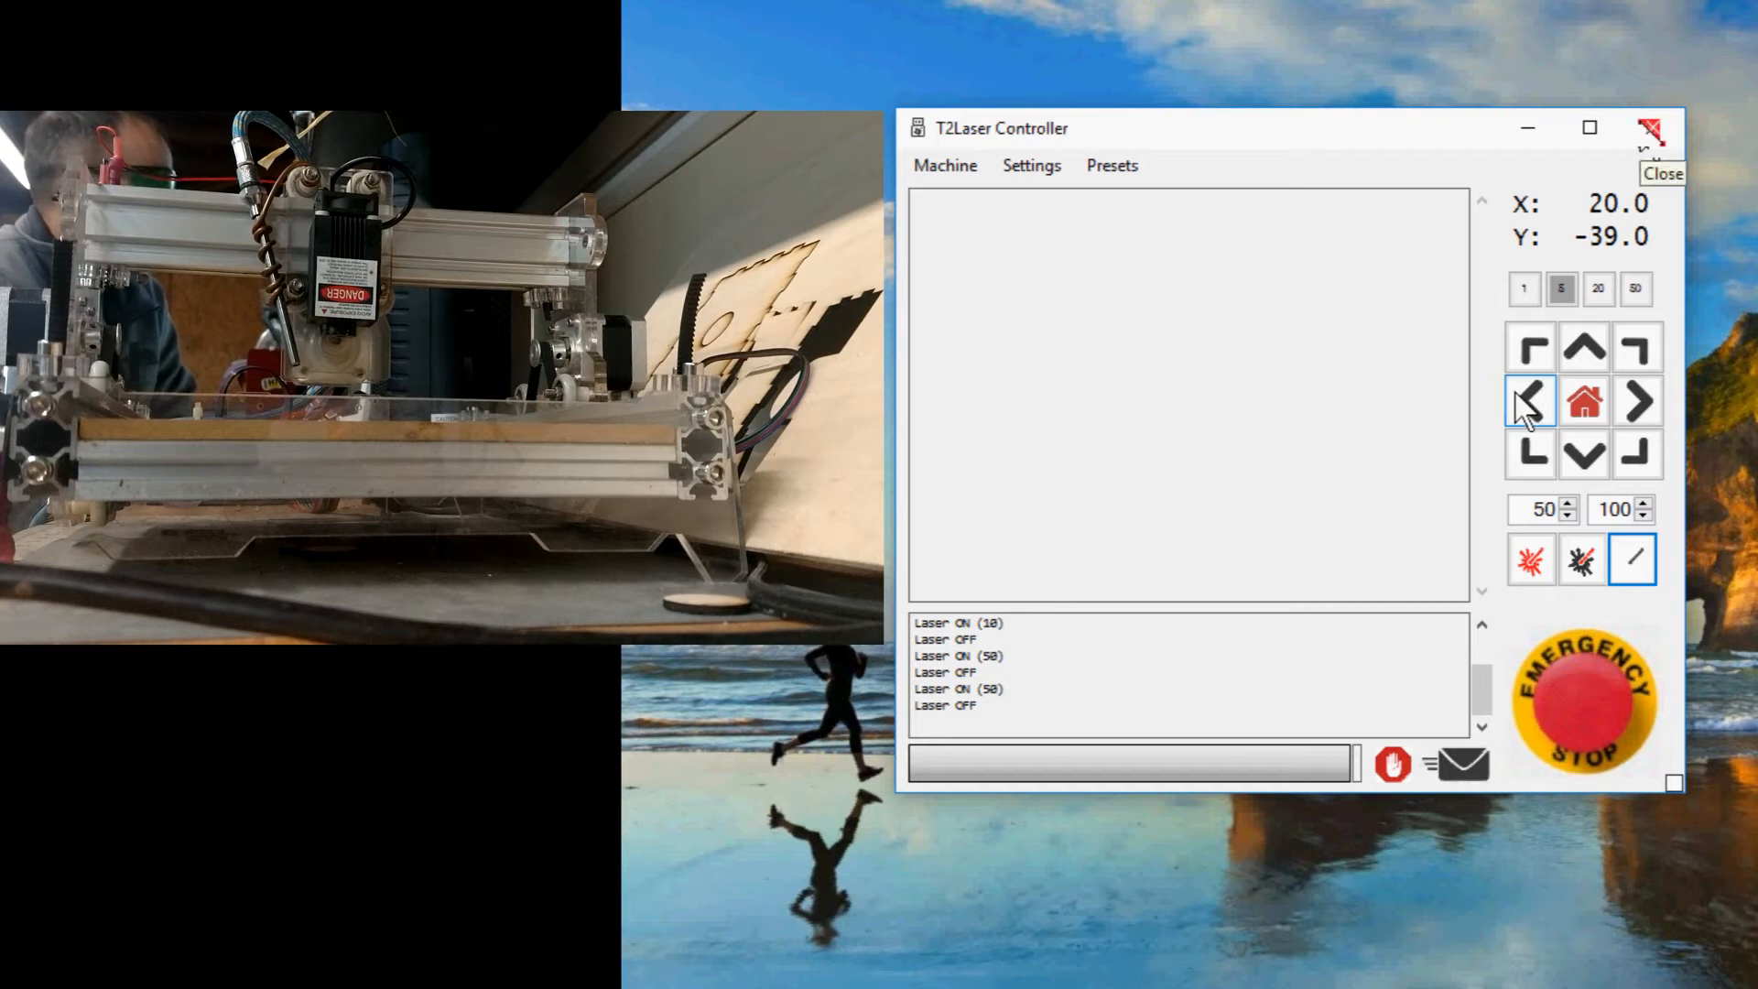
Step: Close the laser controller and load the D50mm Circle sample into the main T2Laser workspace
{"action": "left_click", "coordinate": [1653, 128]}
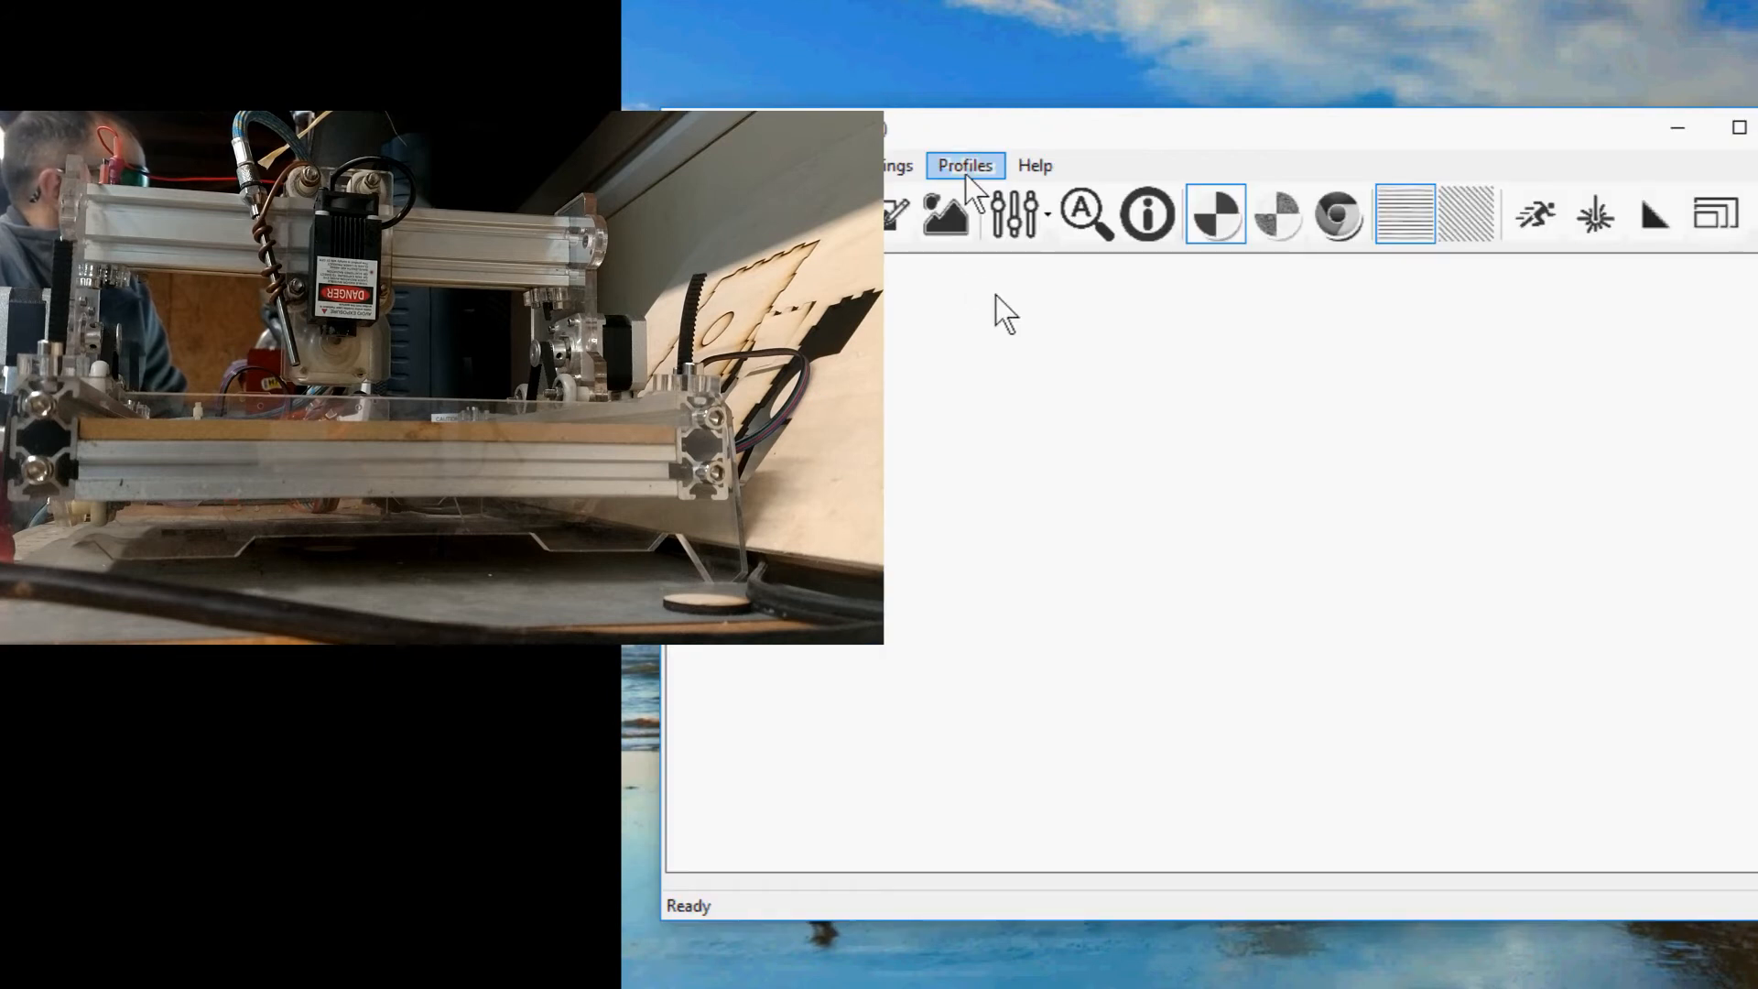
{"action": "left_click", "coordinate": [965, 174]}
{"action": "left_click", "coordinate": [965, 174]}
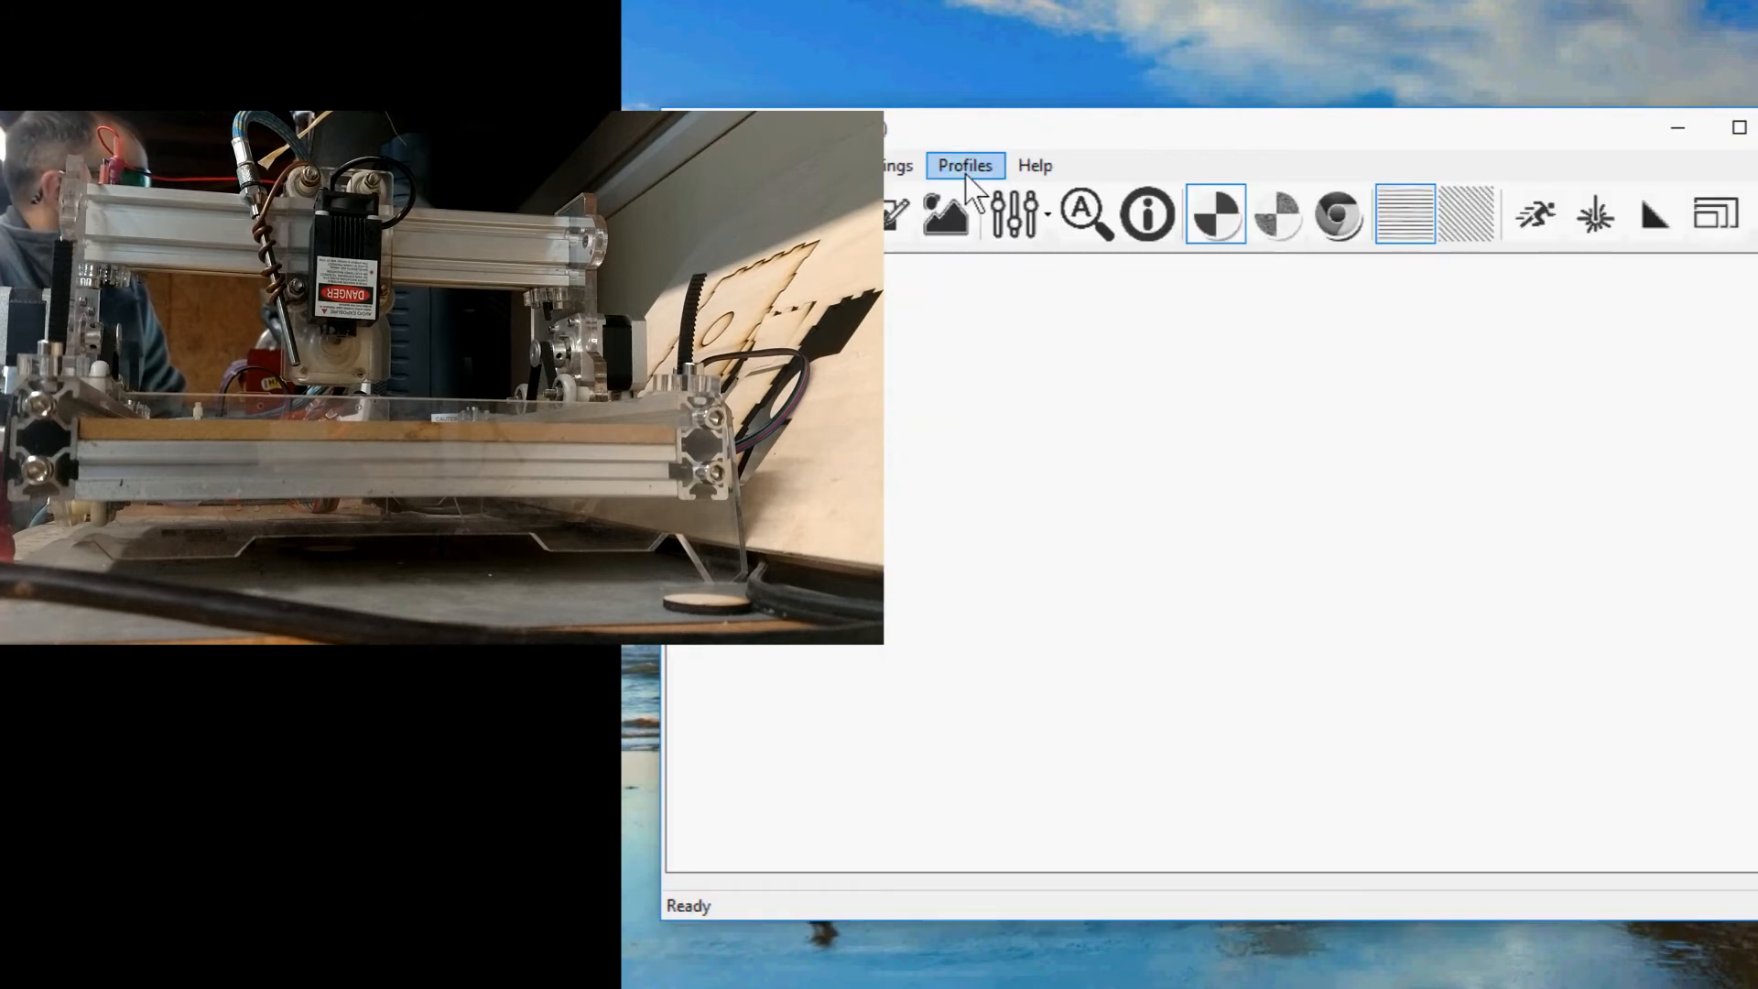
{"action": "left_click", "coordinate": [965, 174]}
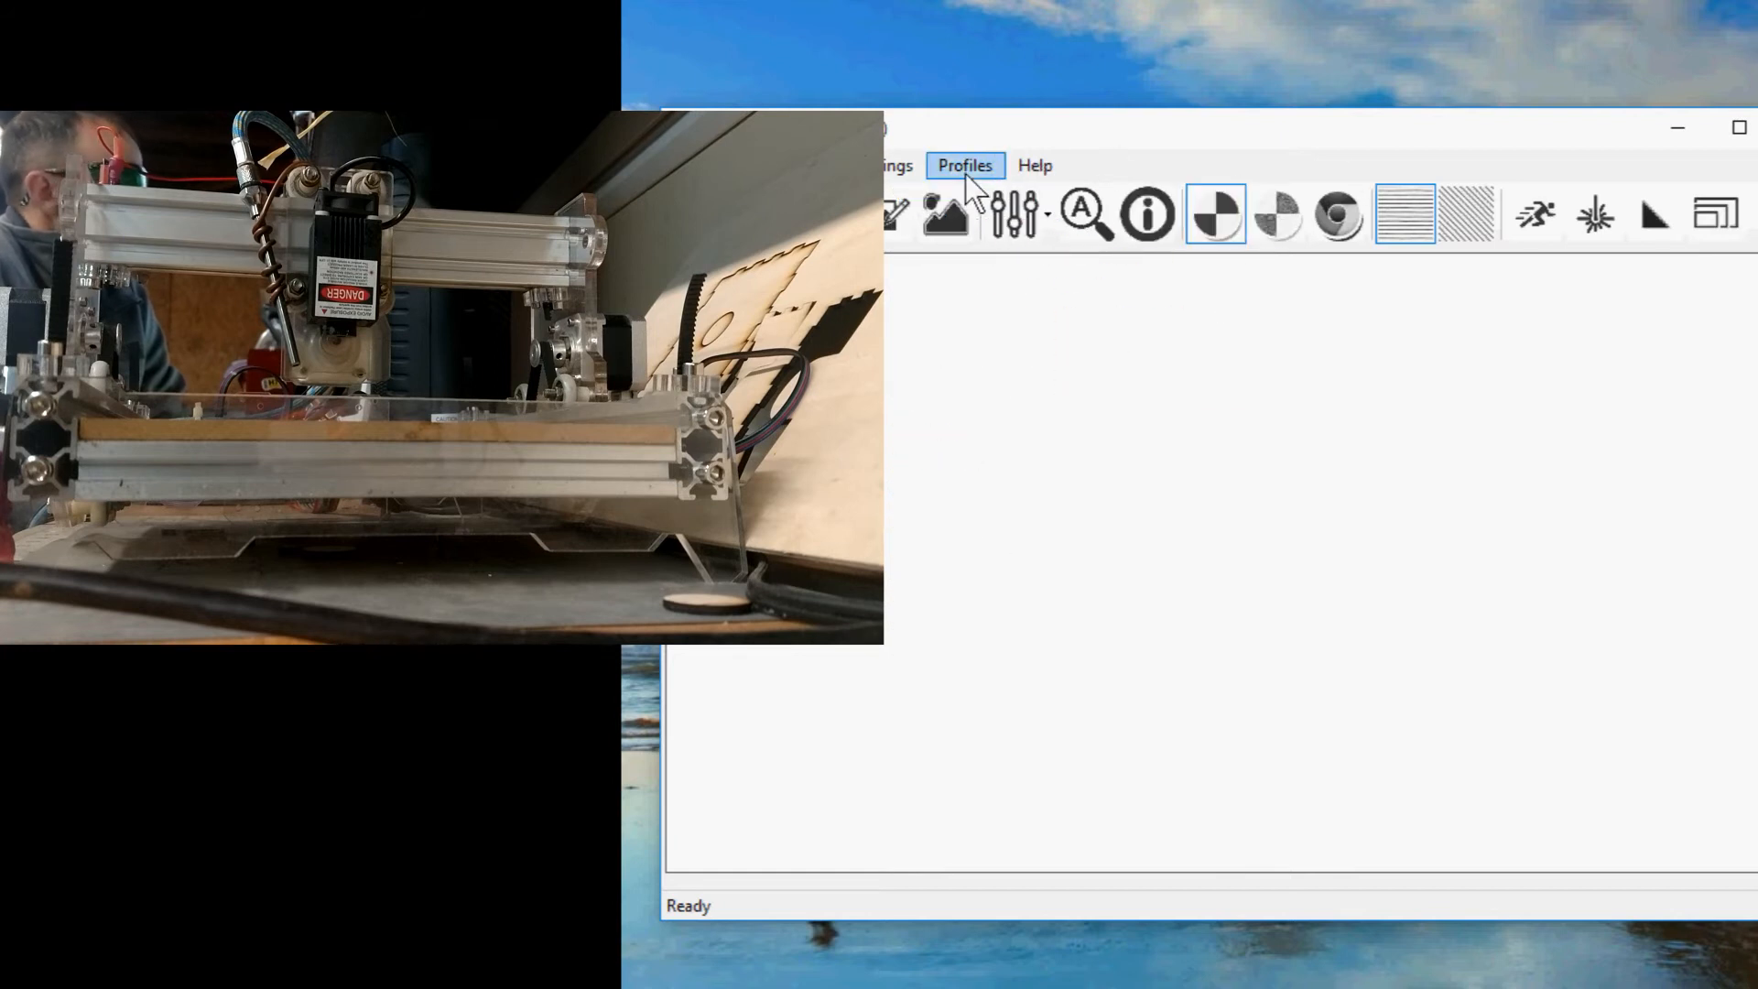
{"action": "left_click", "coordinate": [965, 174]}
{"action": "mouse_move", "coordinate": [1036, 166]}
{"action": "mouse_move", "coordinate": [1086, 287]}
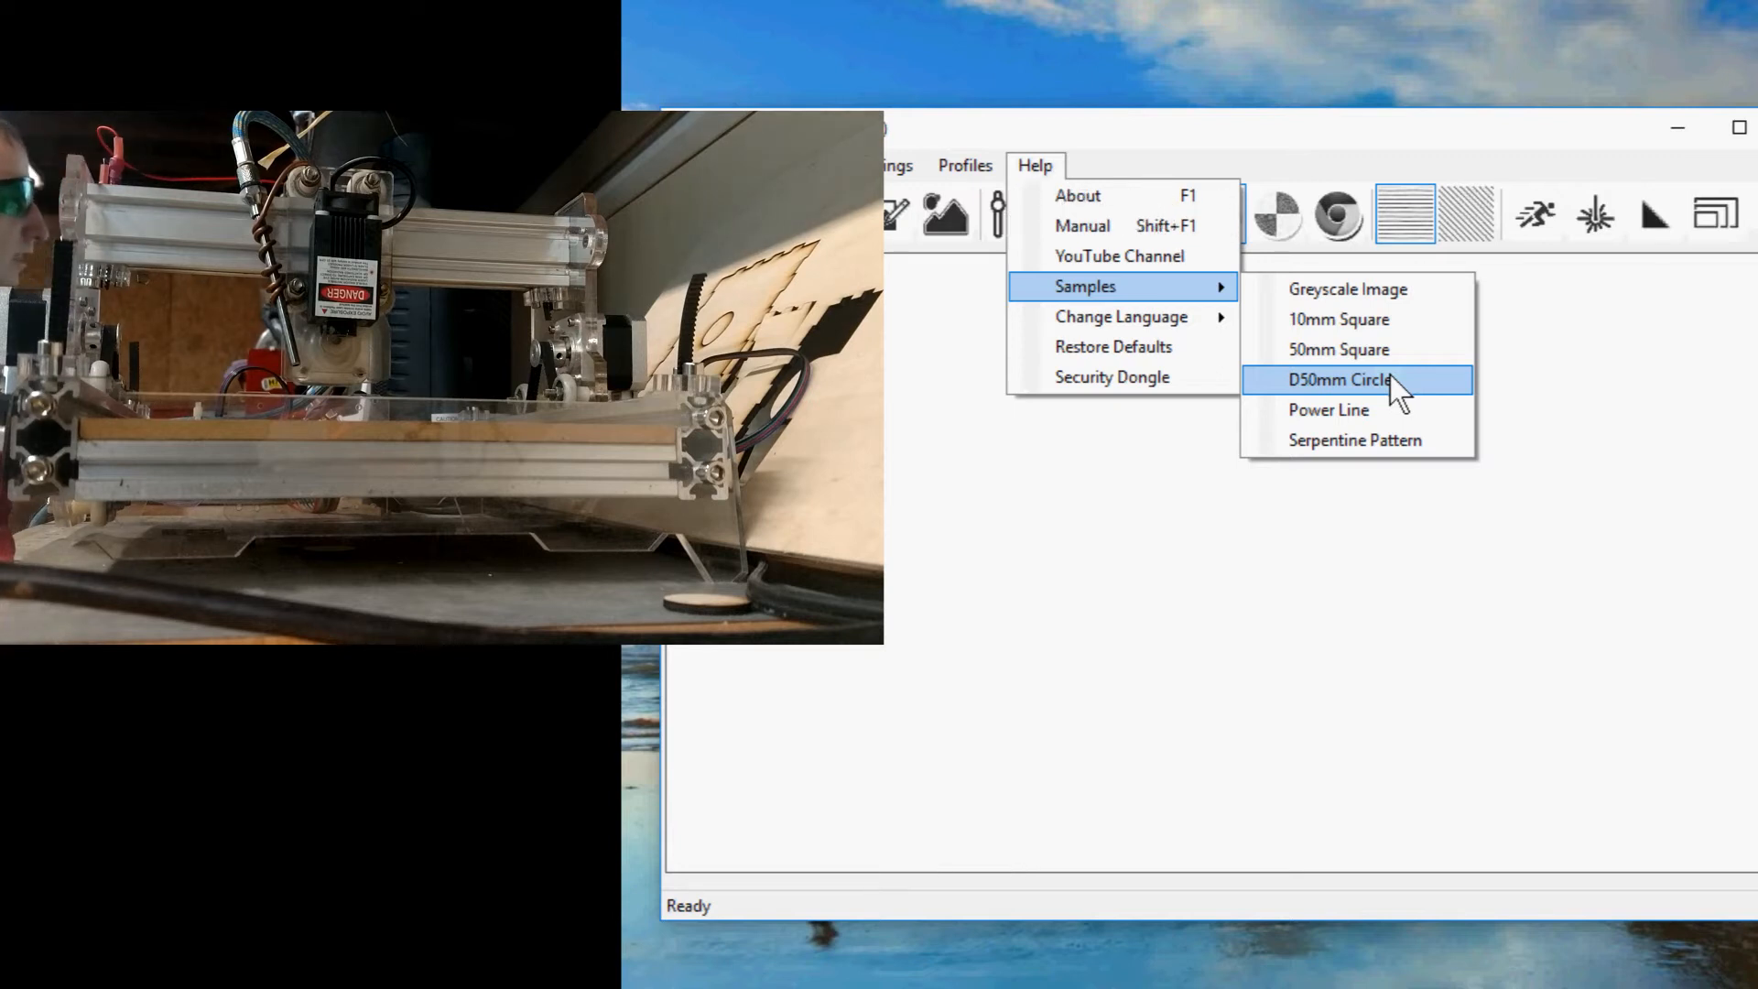
{"action": "left_click", "coordinate": [1391, 377]}
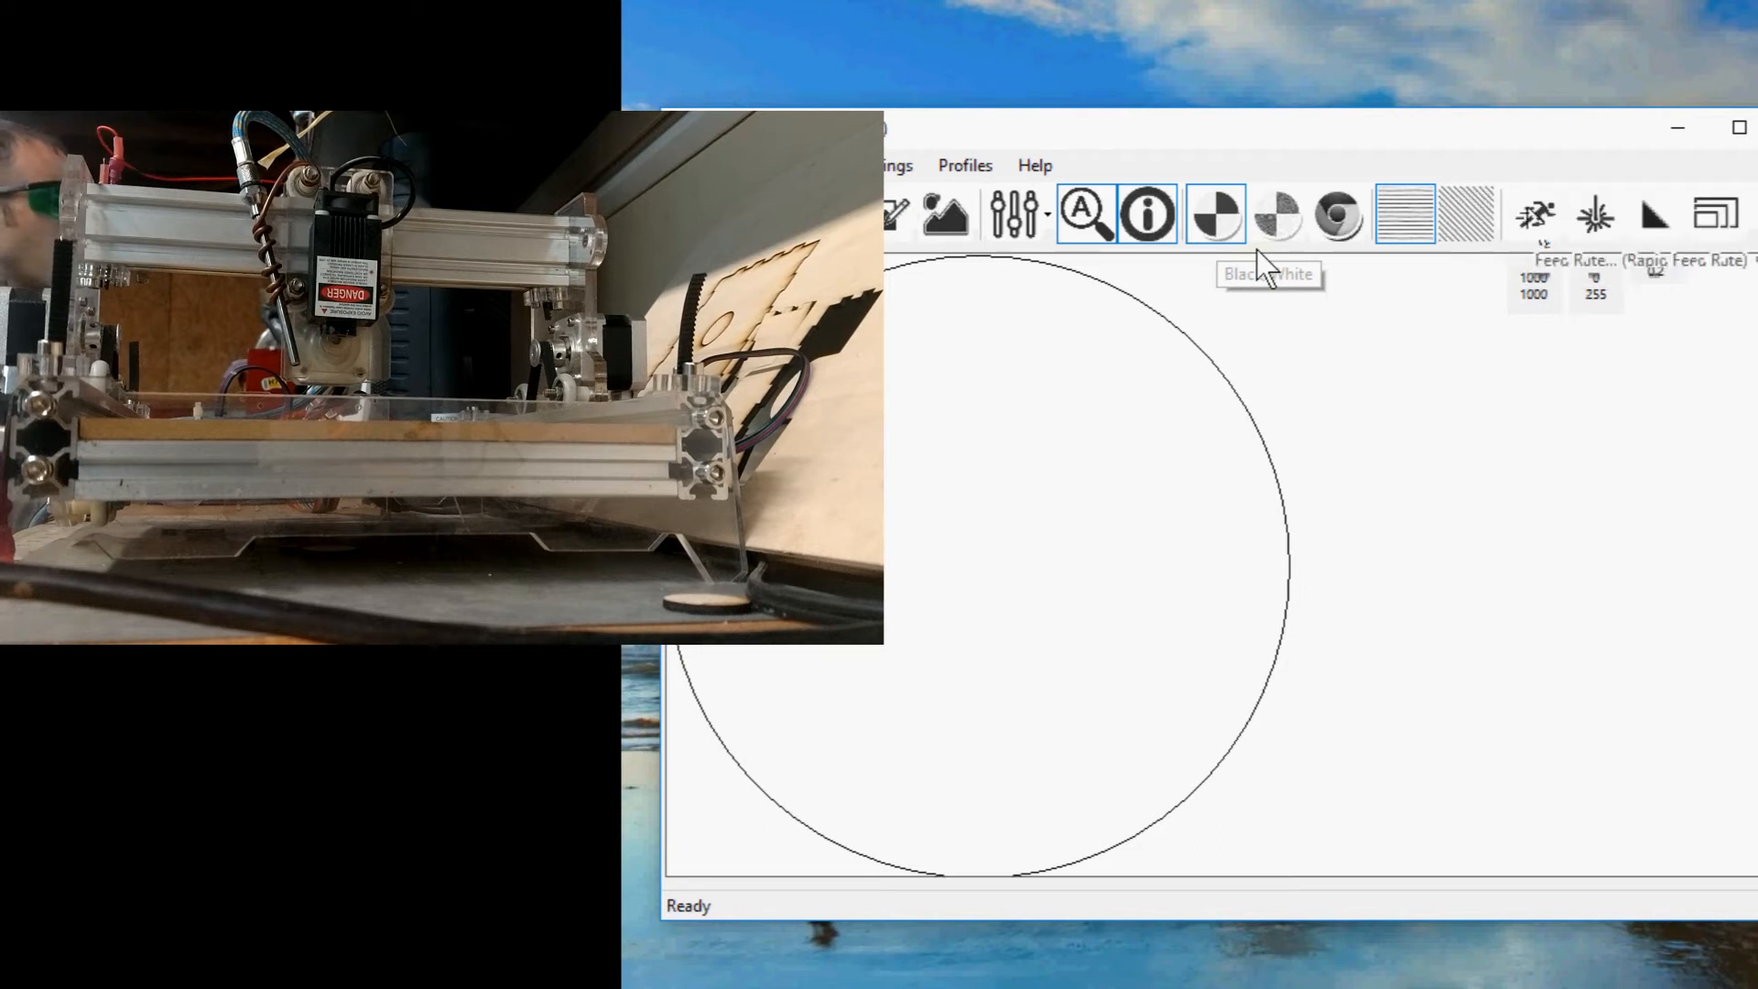
Step: Review the feed rates and the minimum and maximum laser power for the circle, accepting the laser power settings
{"action": "left_click", "coordinate": [1536, 215]}
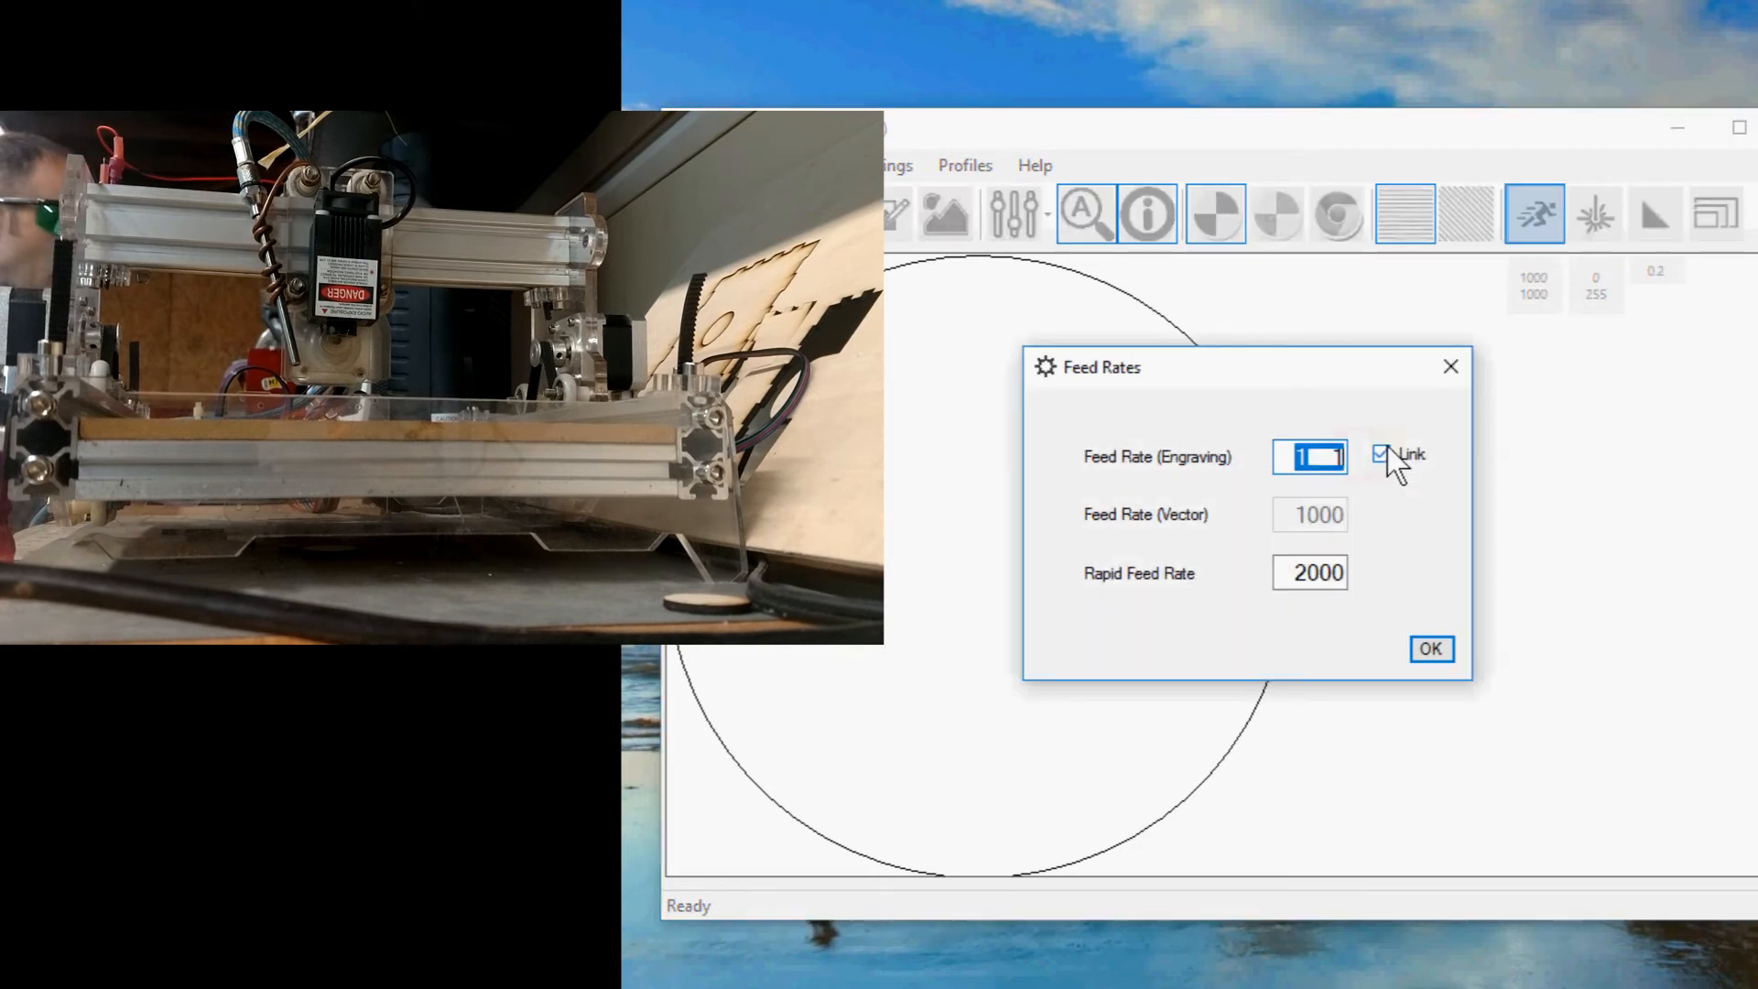
{"action": "type", "text": "3000"}
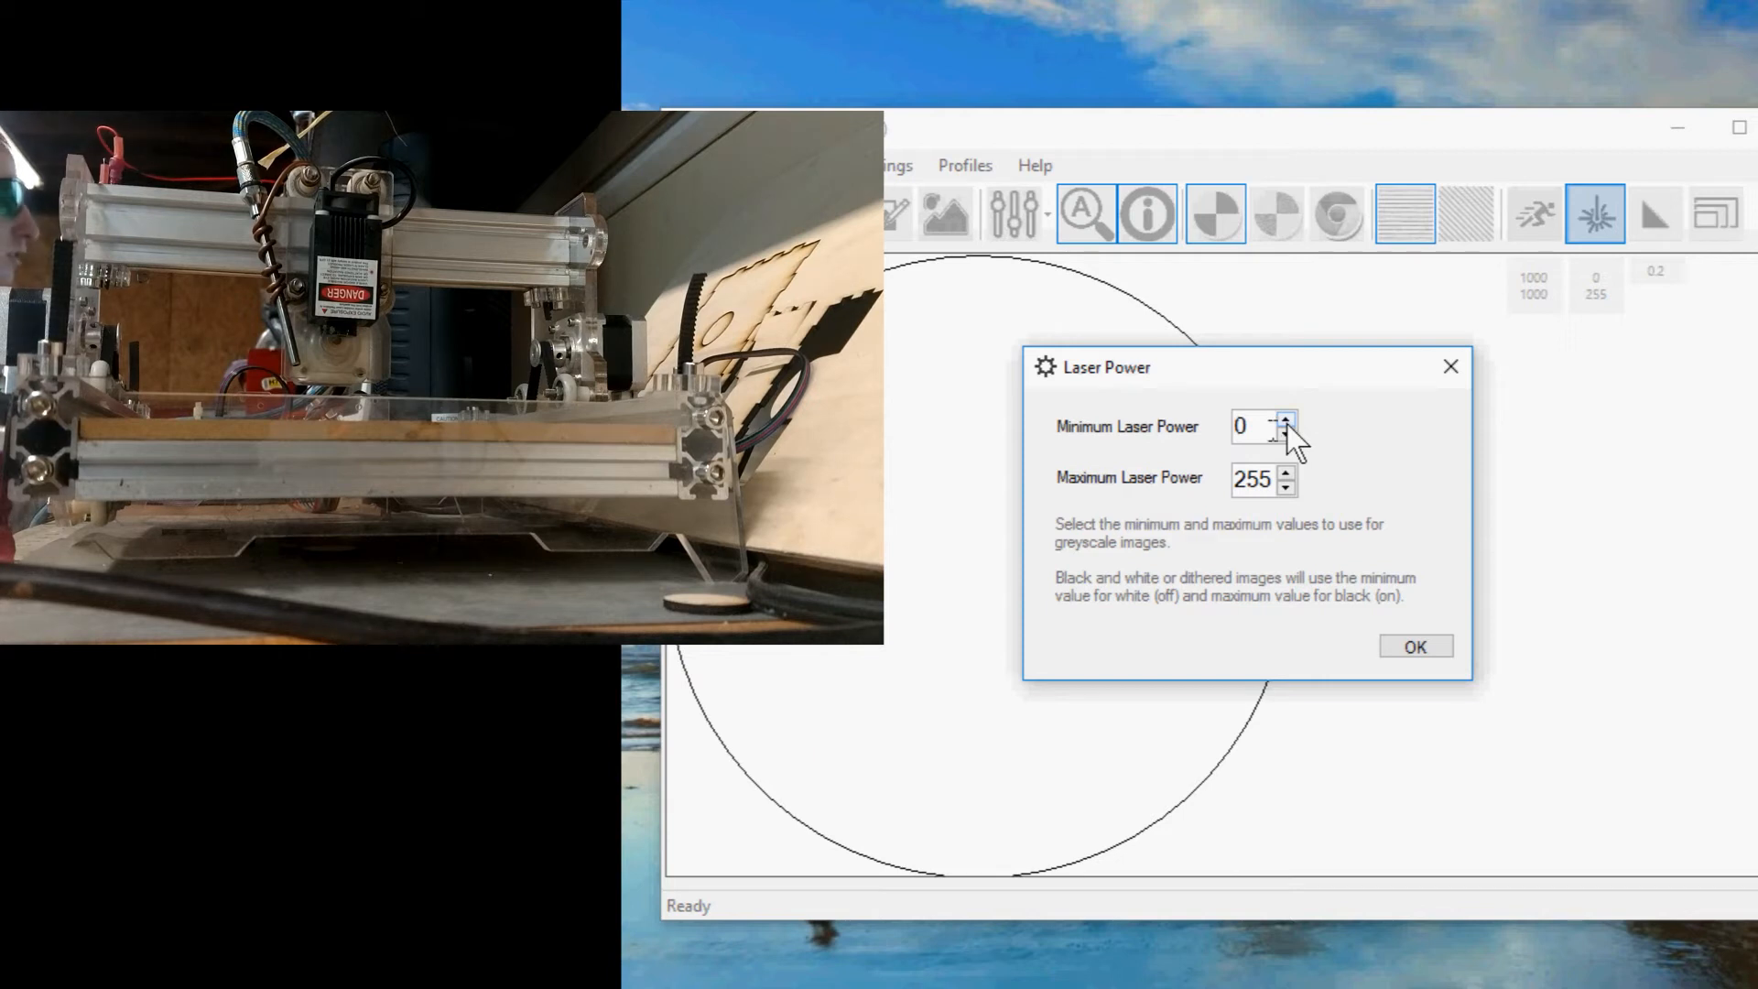
{"action": "left_click", "coordinate": [1417, 646]}
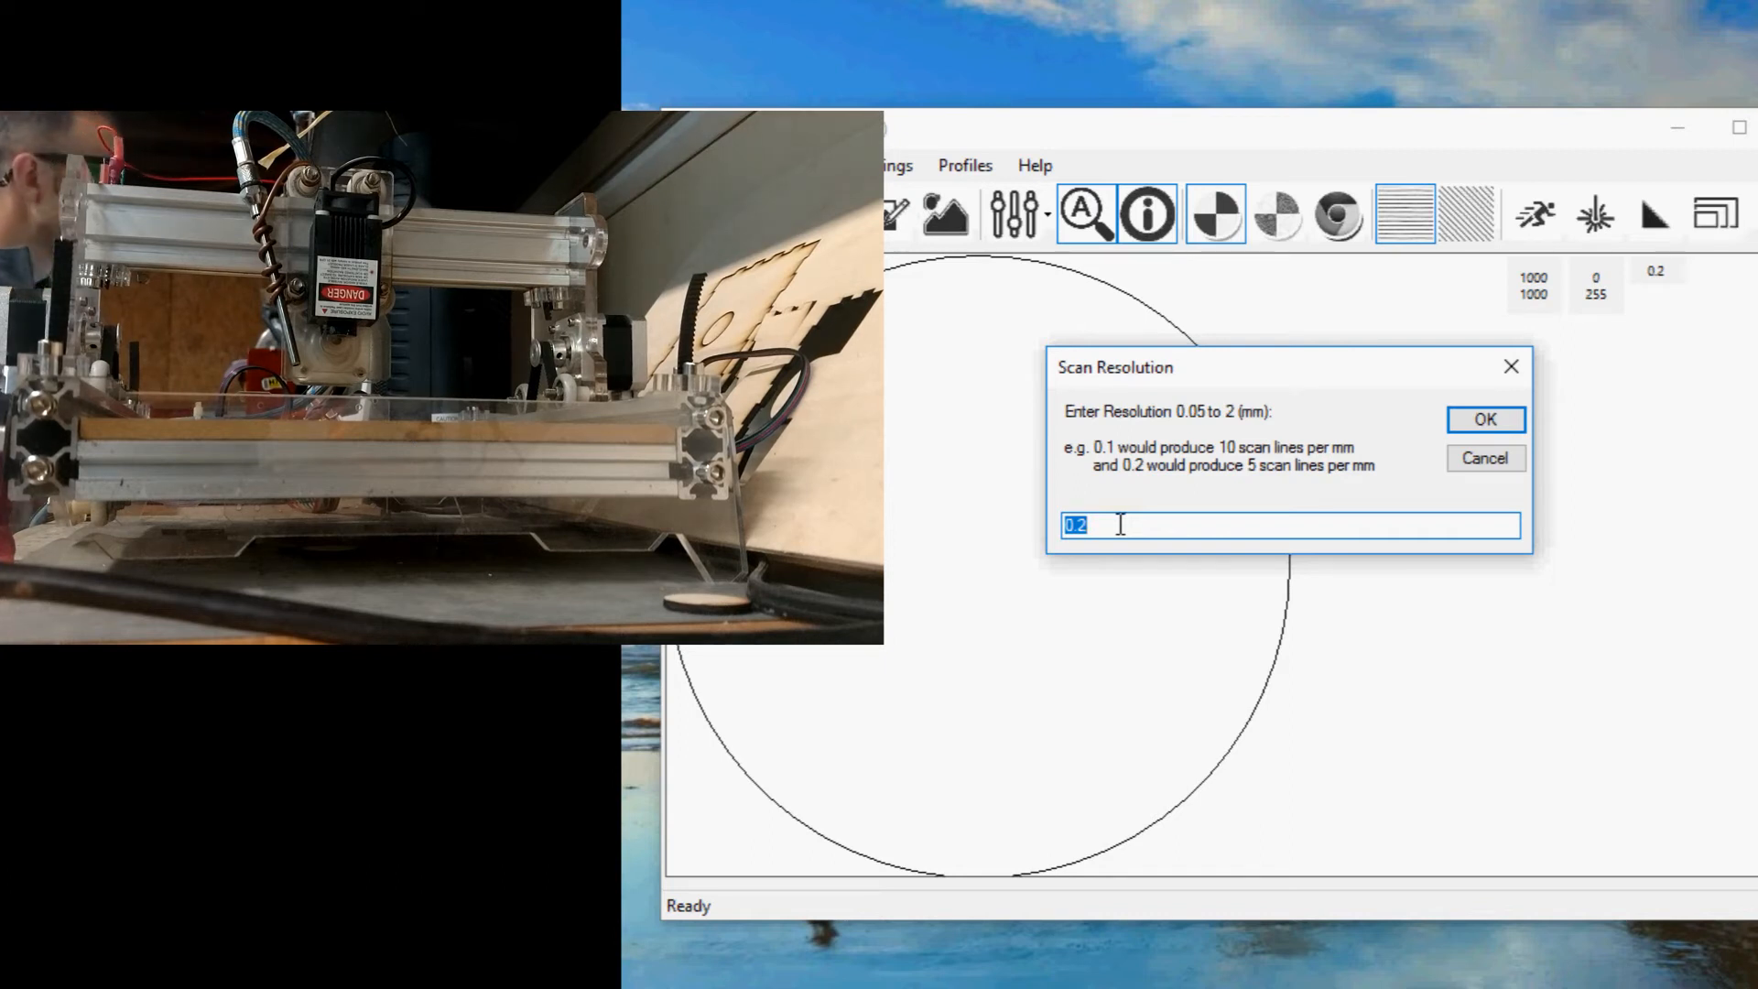
Step: Try a scan resolution of 0.05 mm, ending with the resolution set to 0.2 mm
{"action": "type", "text": "0.2"}
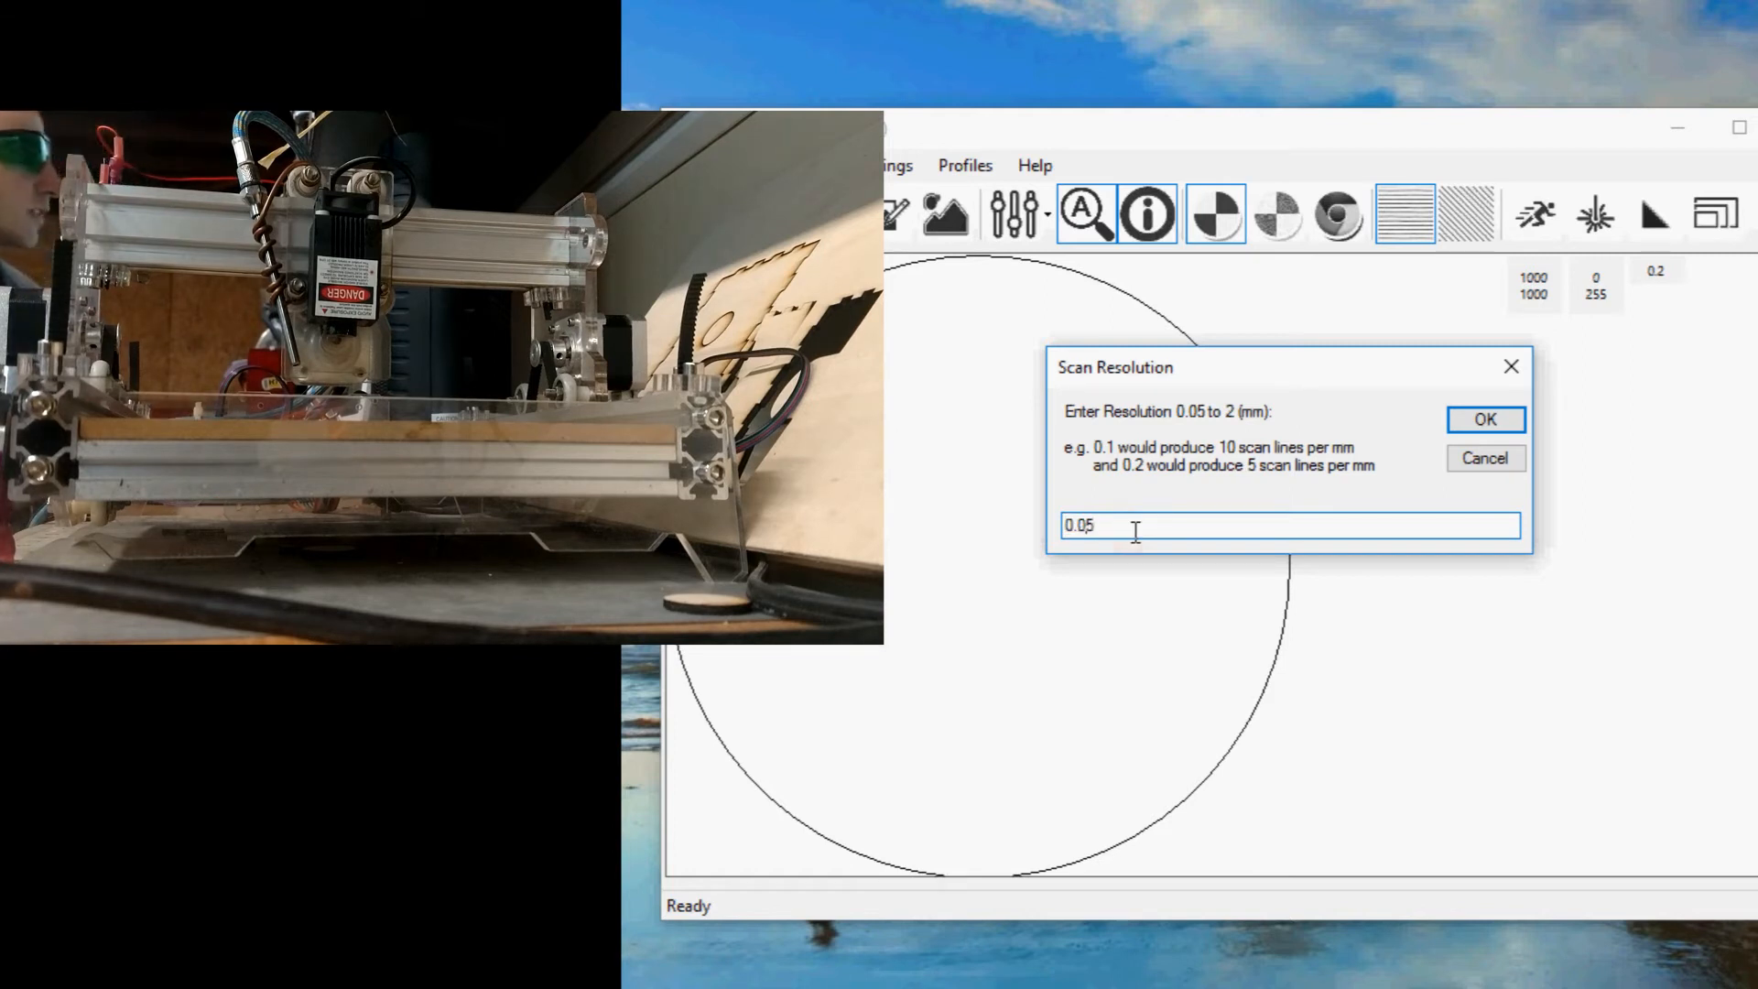
{"action": "key", "text": "BackSpace"}
{"action": "type", "text": "05"}
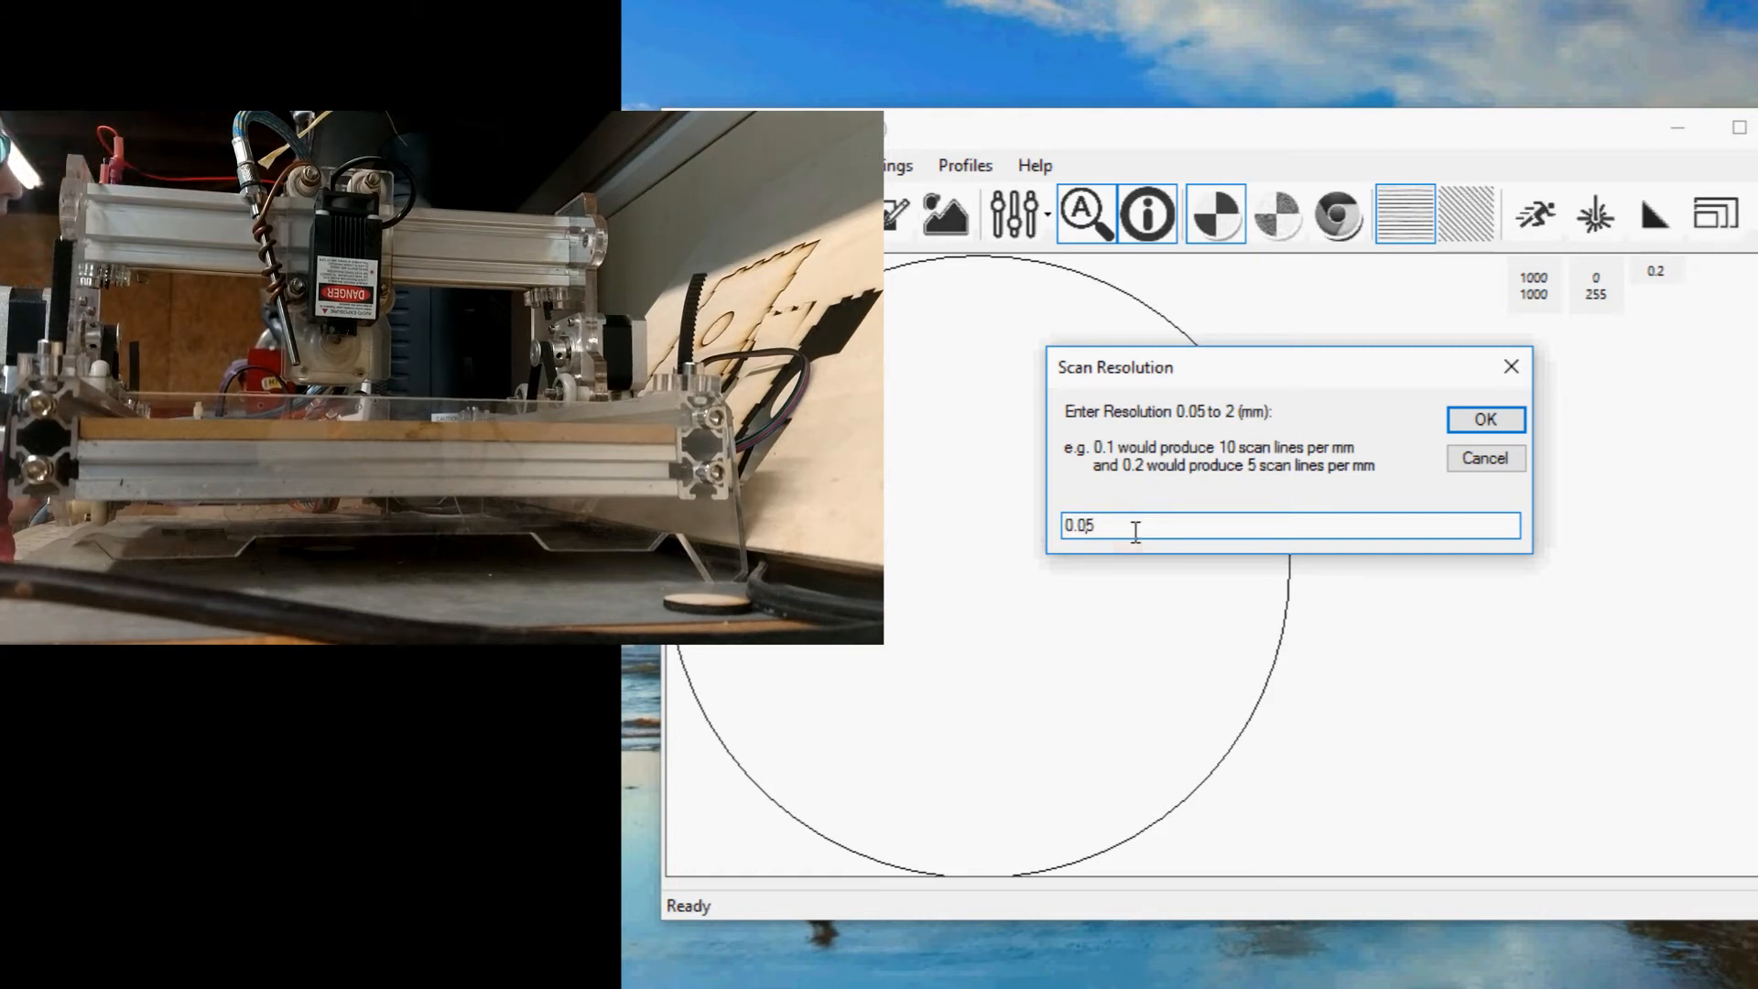
{"action": "key", "text": "BackSpace"}
{"action": "type", "text": "05"}
{"action": "key", "text": "BackSpace"}
{"action": "key", "text": "BackSpace"}
{"action": "type", "text": "1"}
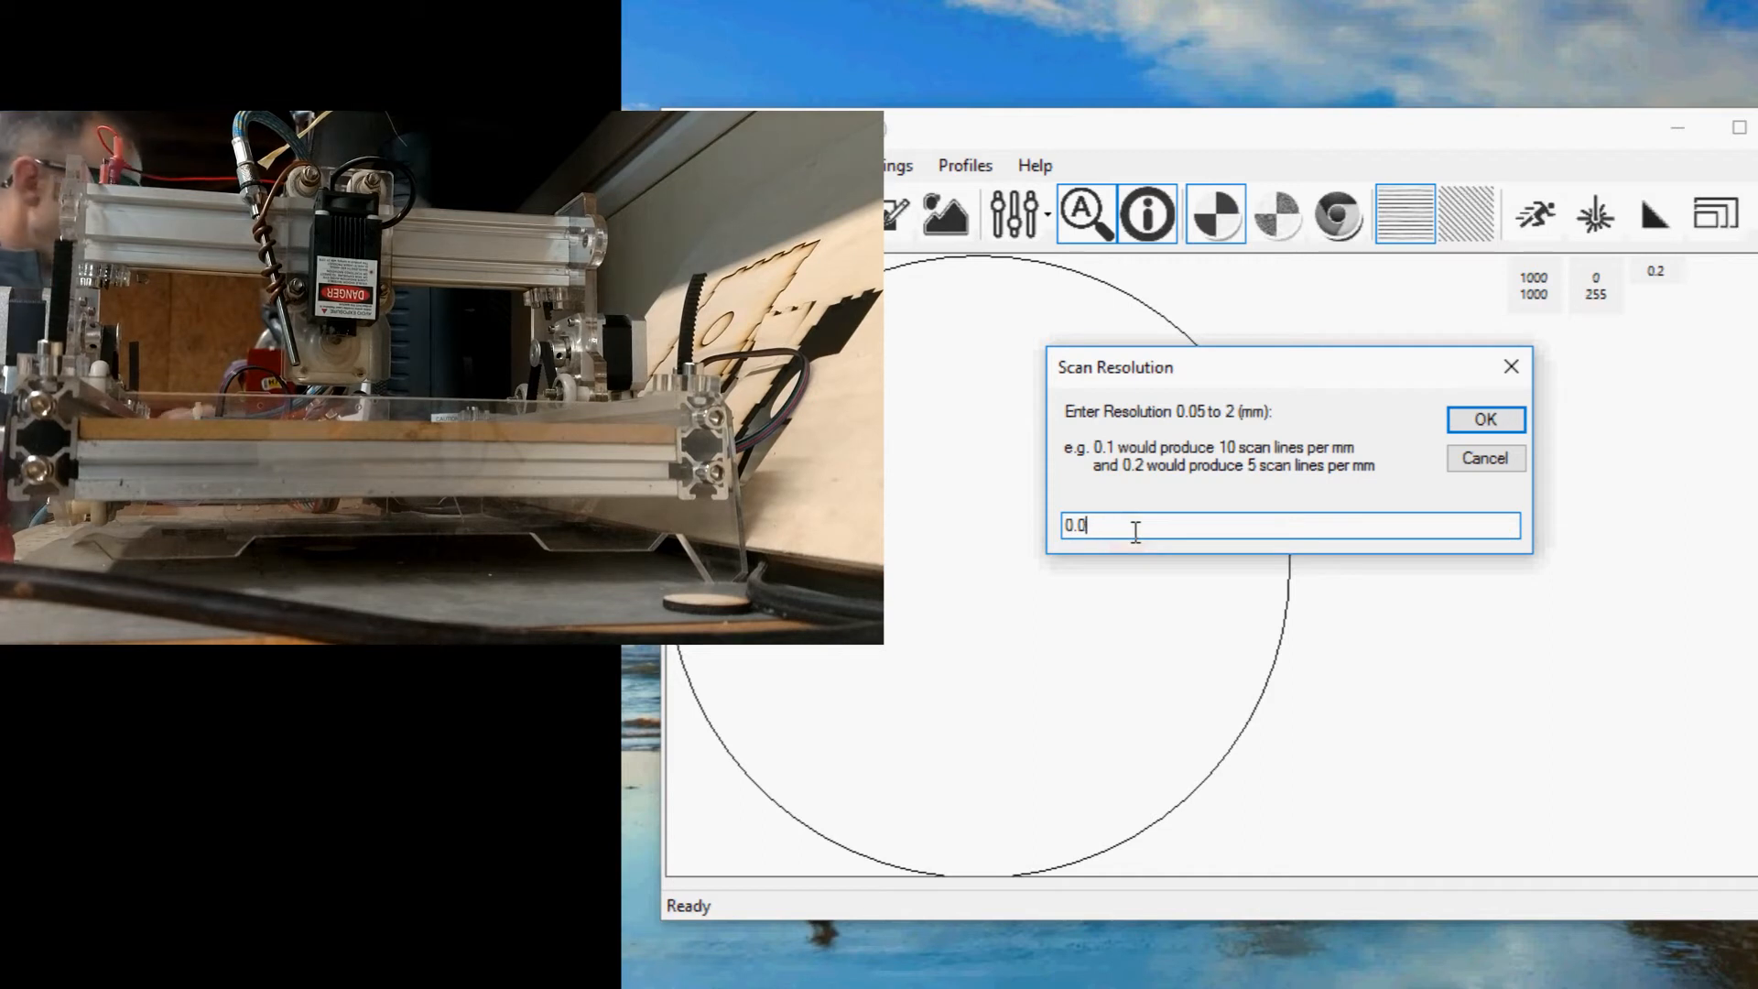
{"action": "key", "text": "BackSpace"}
{"action": "type", "text": "2"}
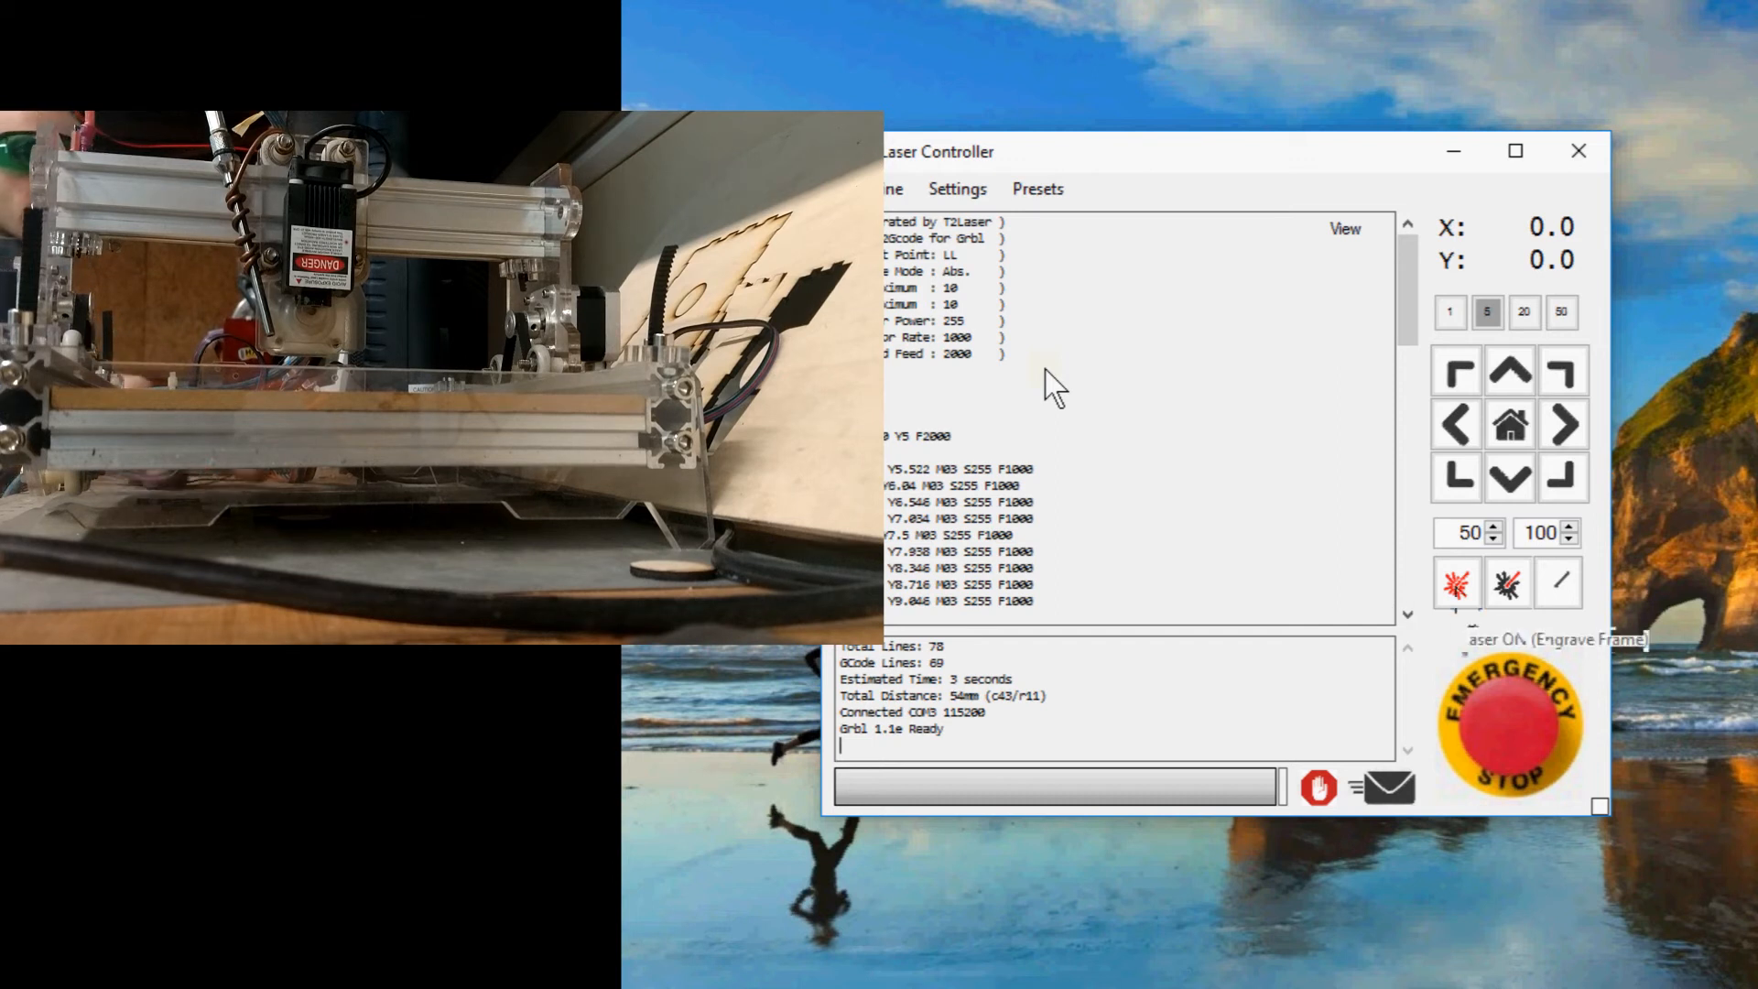
Step: Test-fire the laser repeatedly at power 50 in the laser controller
{"action": "left_click", "coordinate": [1457, 585]}
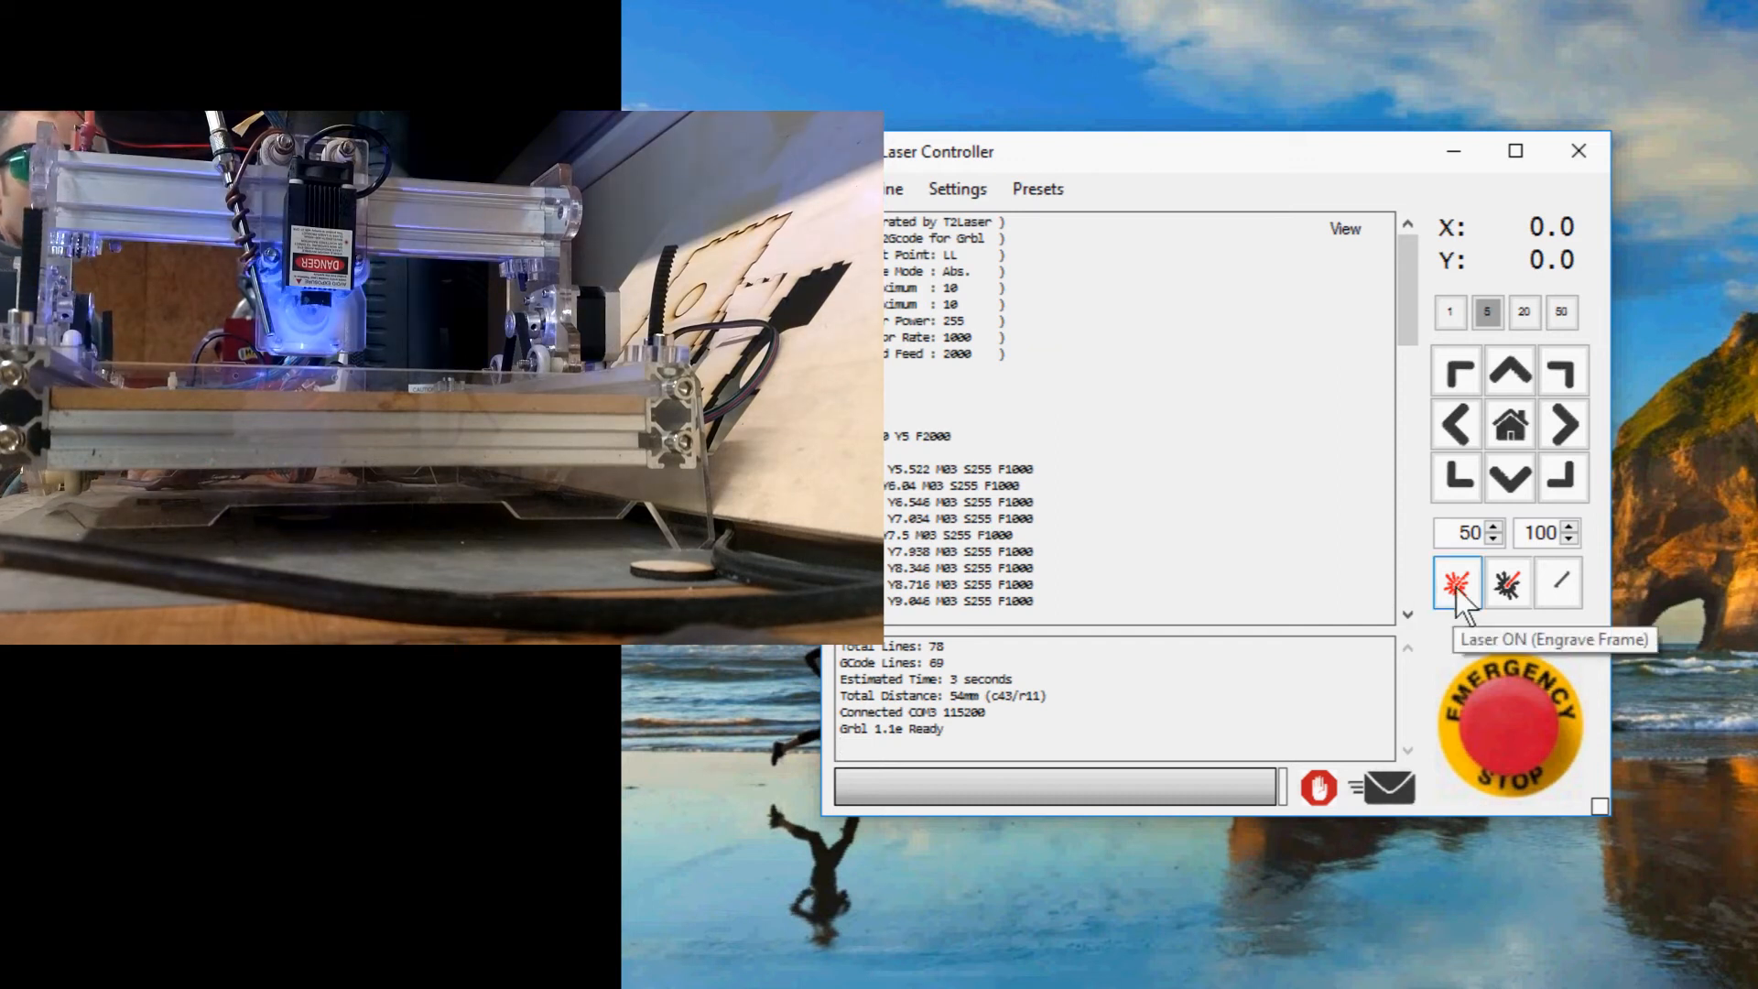
{"action": "left_click", "coordinate": [1456, 587]}
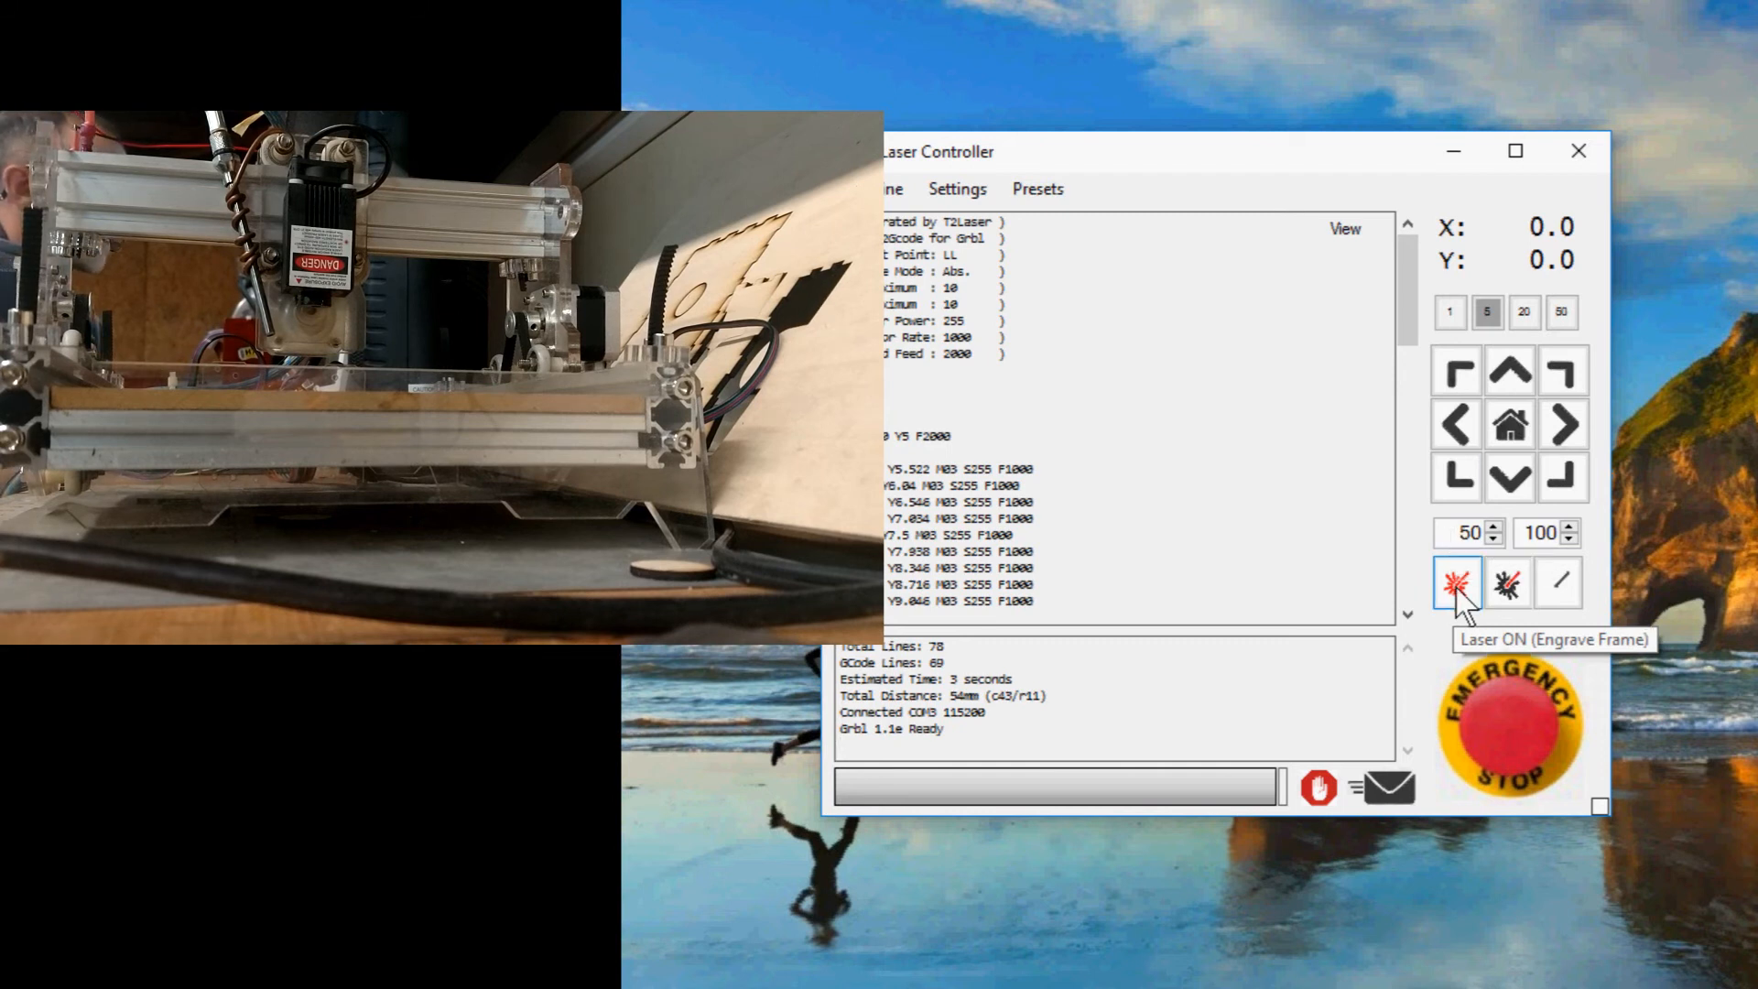
{"action": "left_click_drag", "start_coordinate": [1459, 533], "coordinate": [1472, 533]}
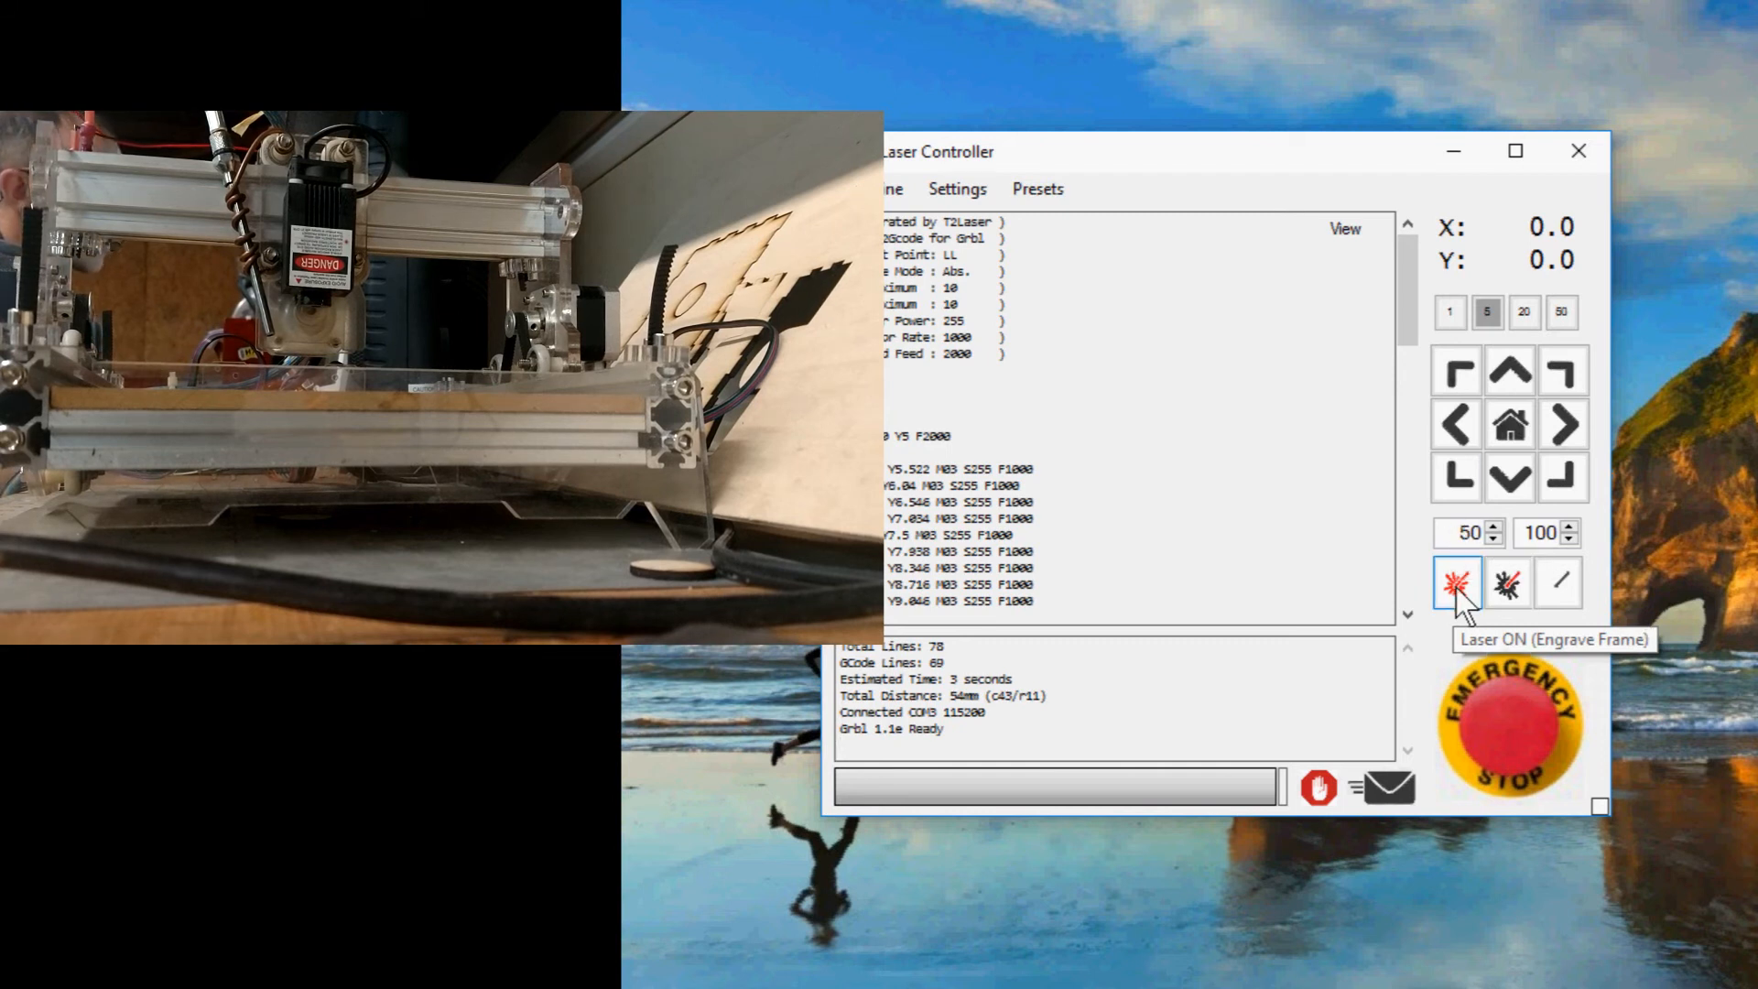
{"action": "left_click", "coordinate": [1460, 586]}
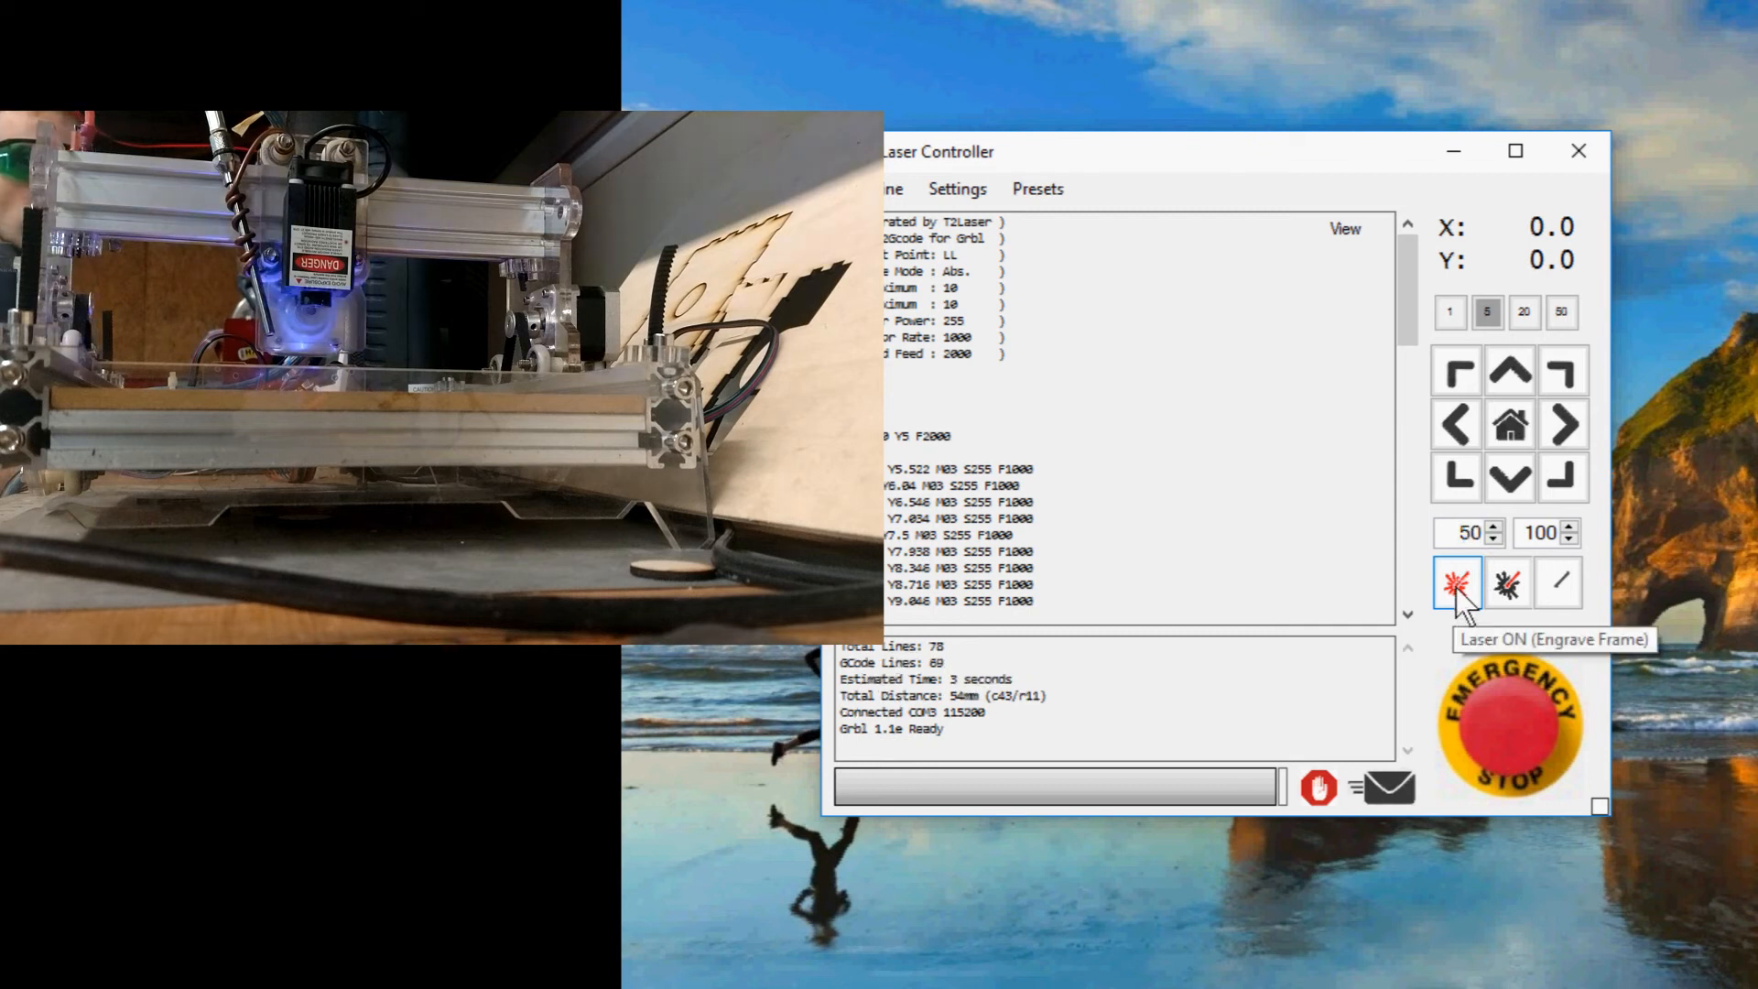
{"action": "left_click", "coordinate": [1460, 586]}
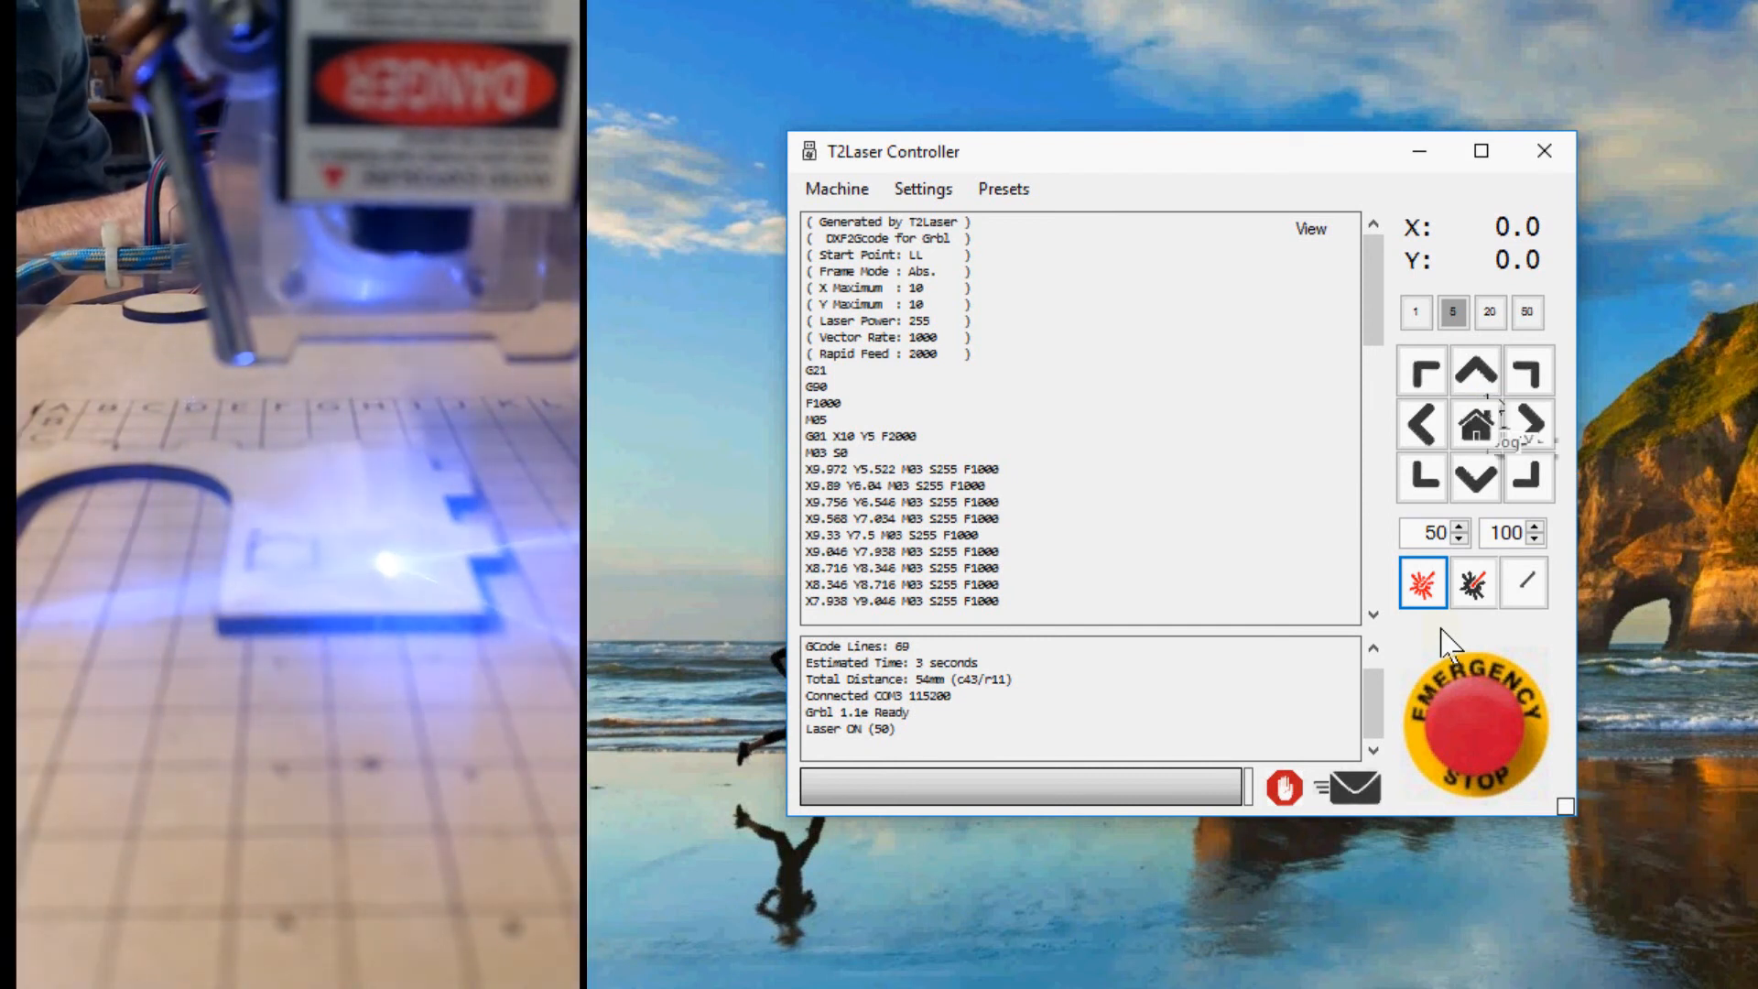
Step: Jog the laser head to X -20, Y 15 over the wood piece and set that position as the origin
{"action": "left_click", "coordinate": [1482, 378]}
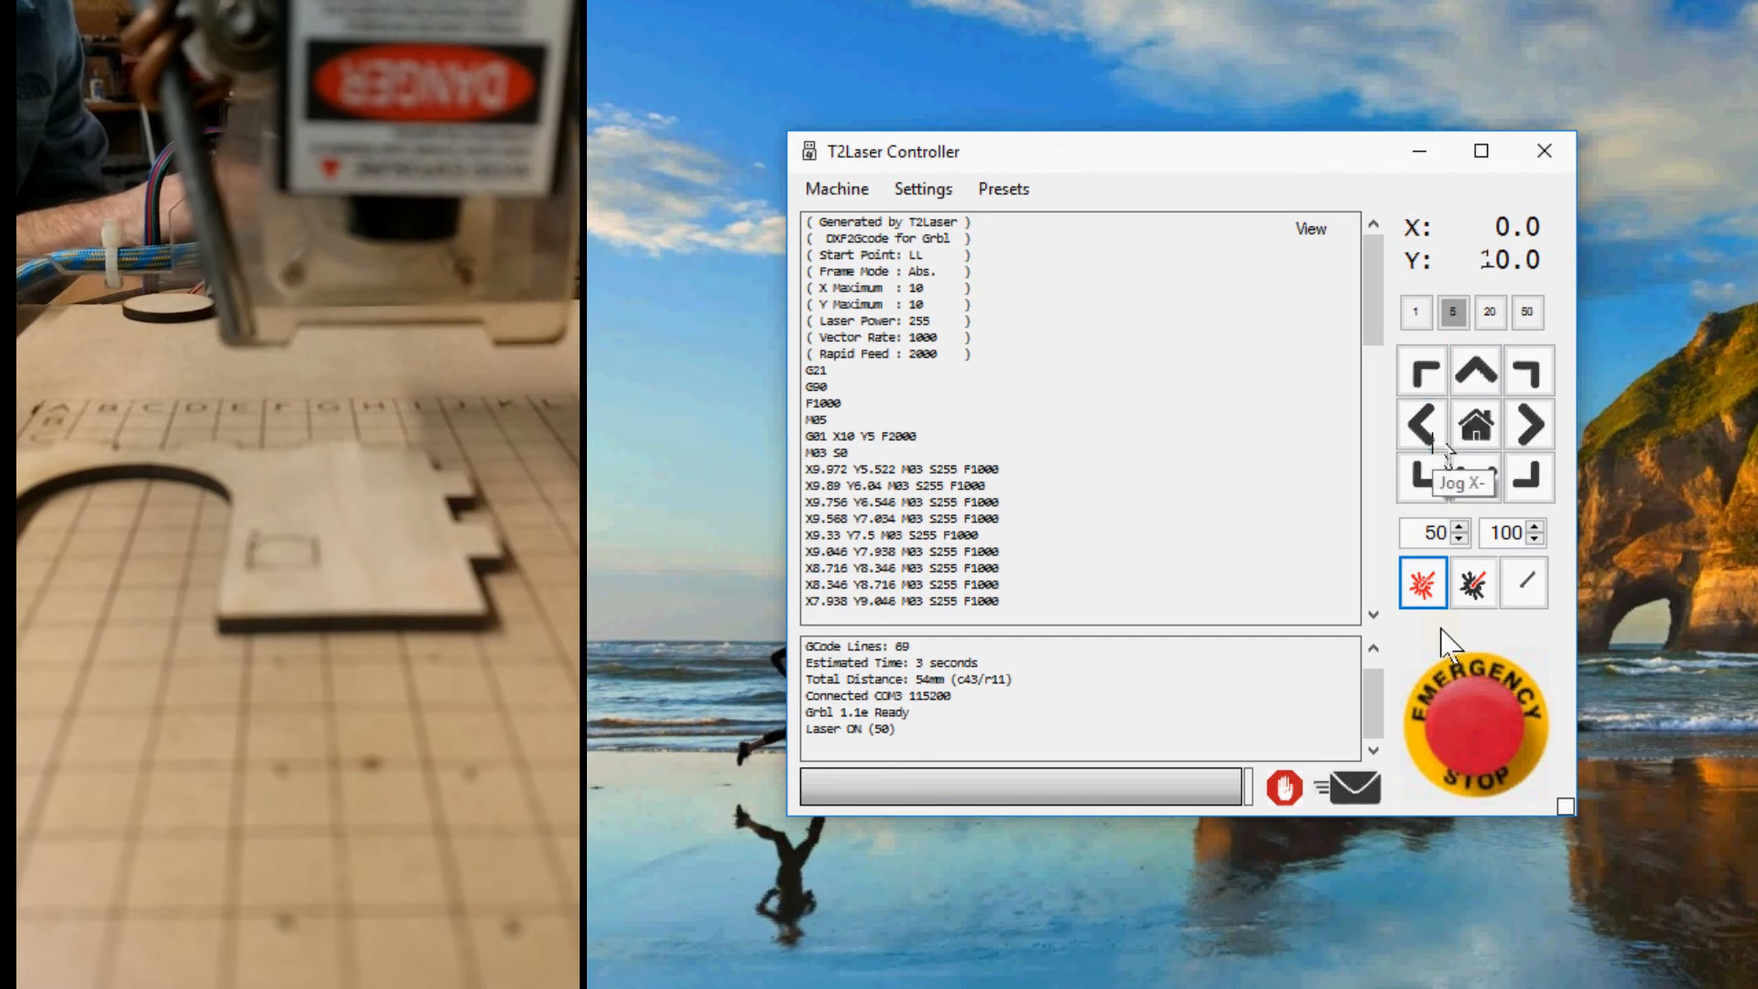
{"action": "left_click", "coordinate": [1442, 446]}
{"action": "left_click", "coordinate": [1474, 584]}
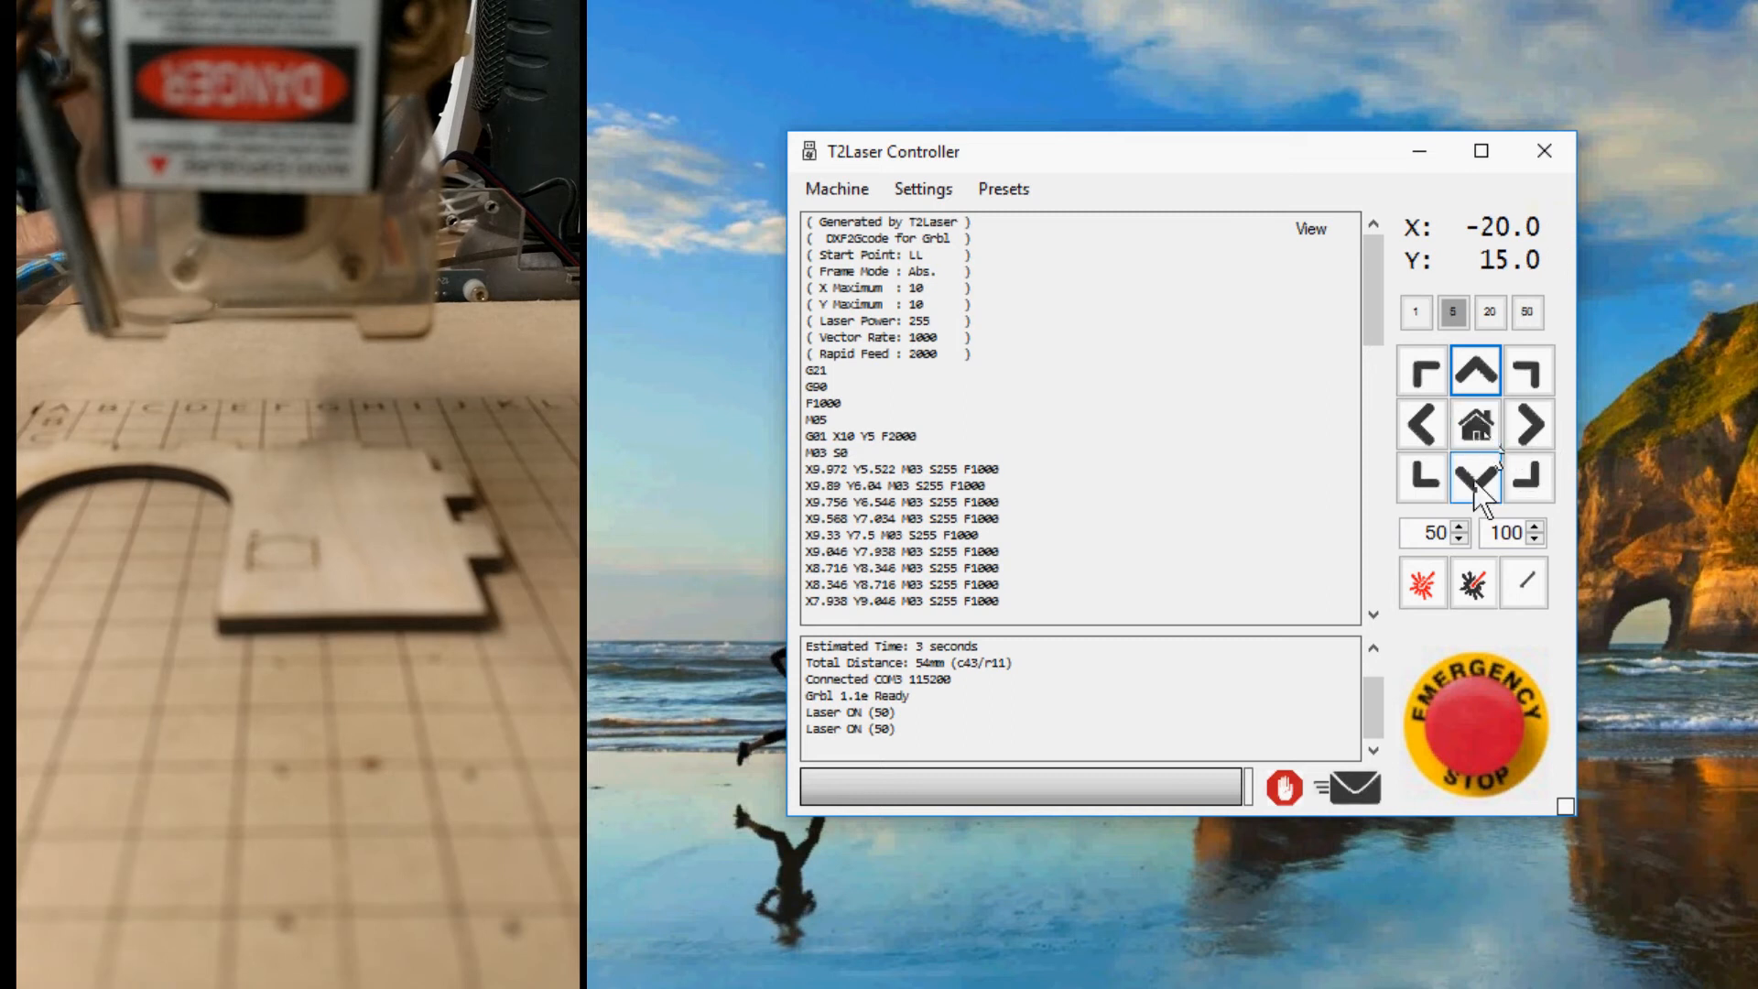
{"action": "left_click", "coordinate": [837, 189]}
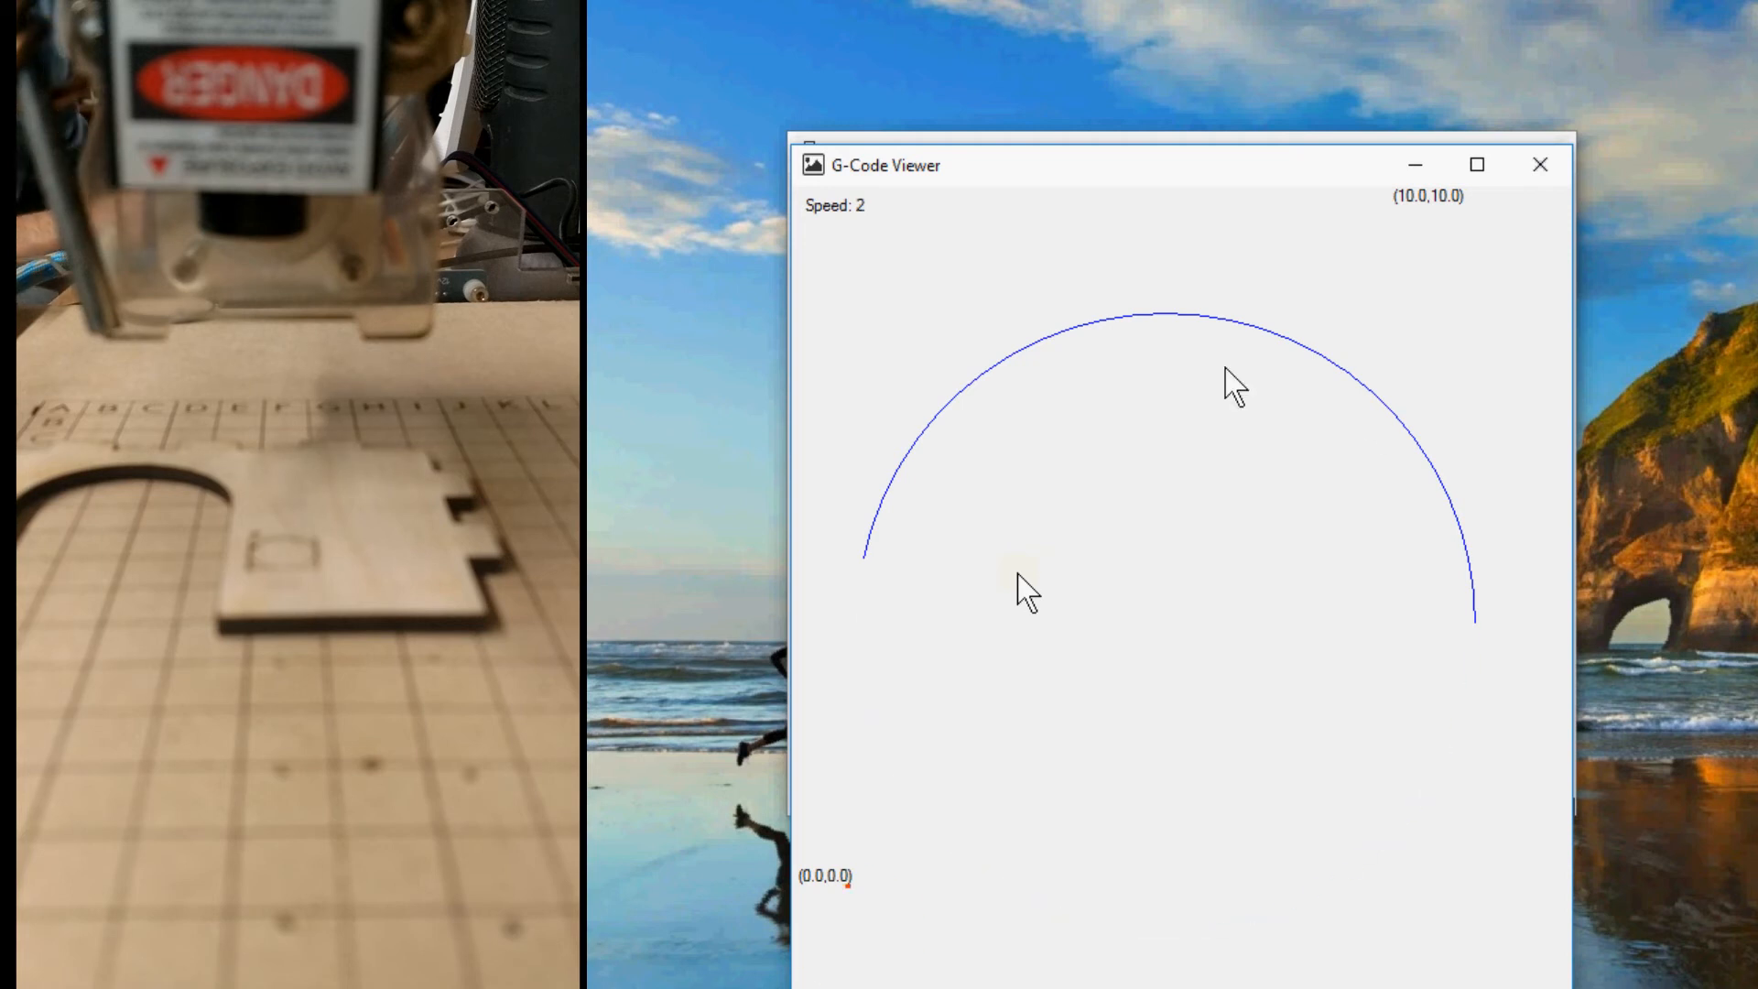
Step: Close the G-code preview, run the laser preview frame and send the circle job to the engraver
{"action": "left_click", "coordinate": [1540, 165]}
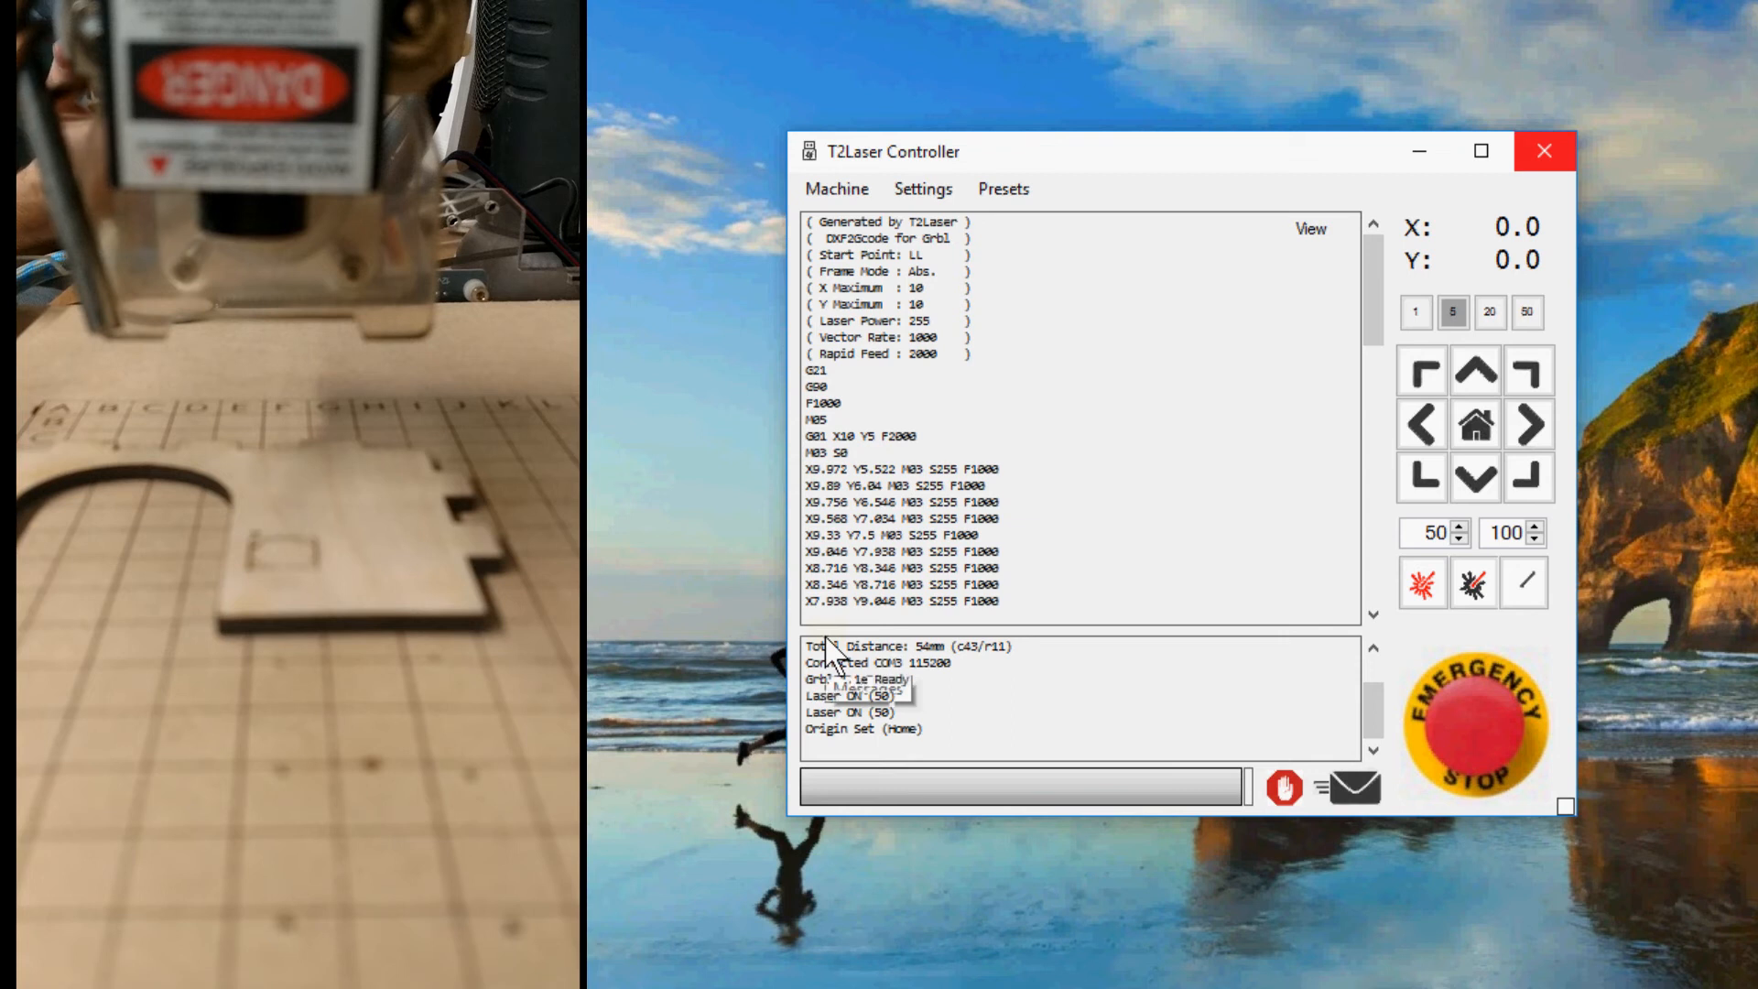
{"action": "right_click", "coordinate": [850, 249]}
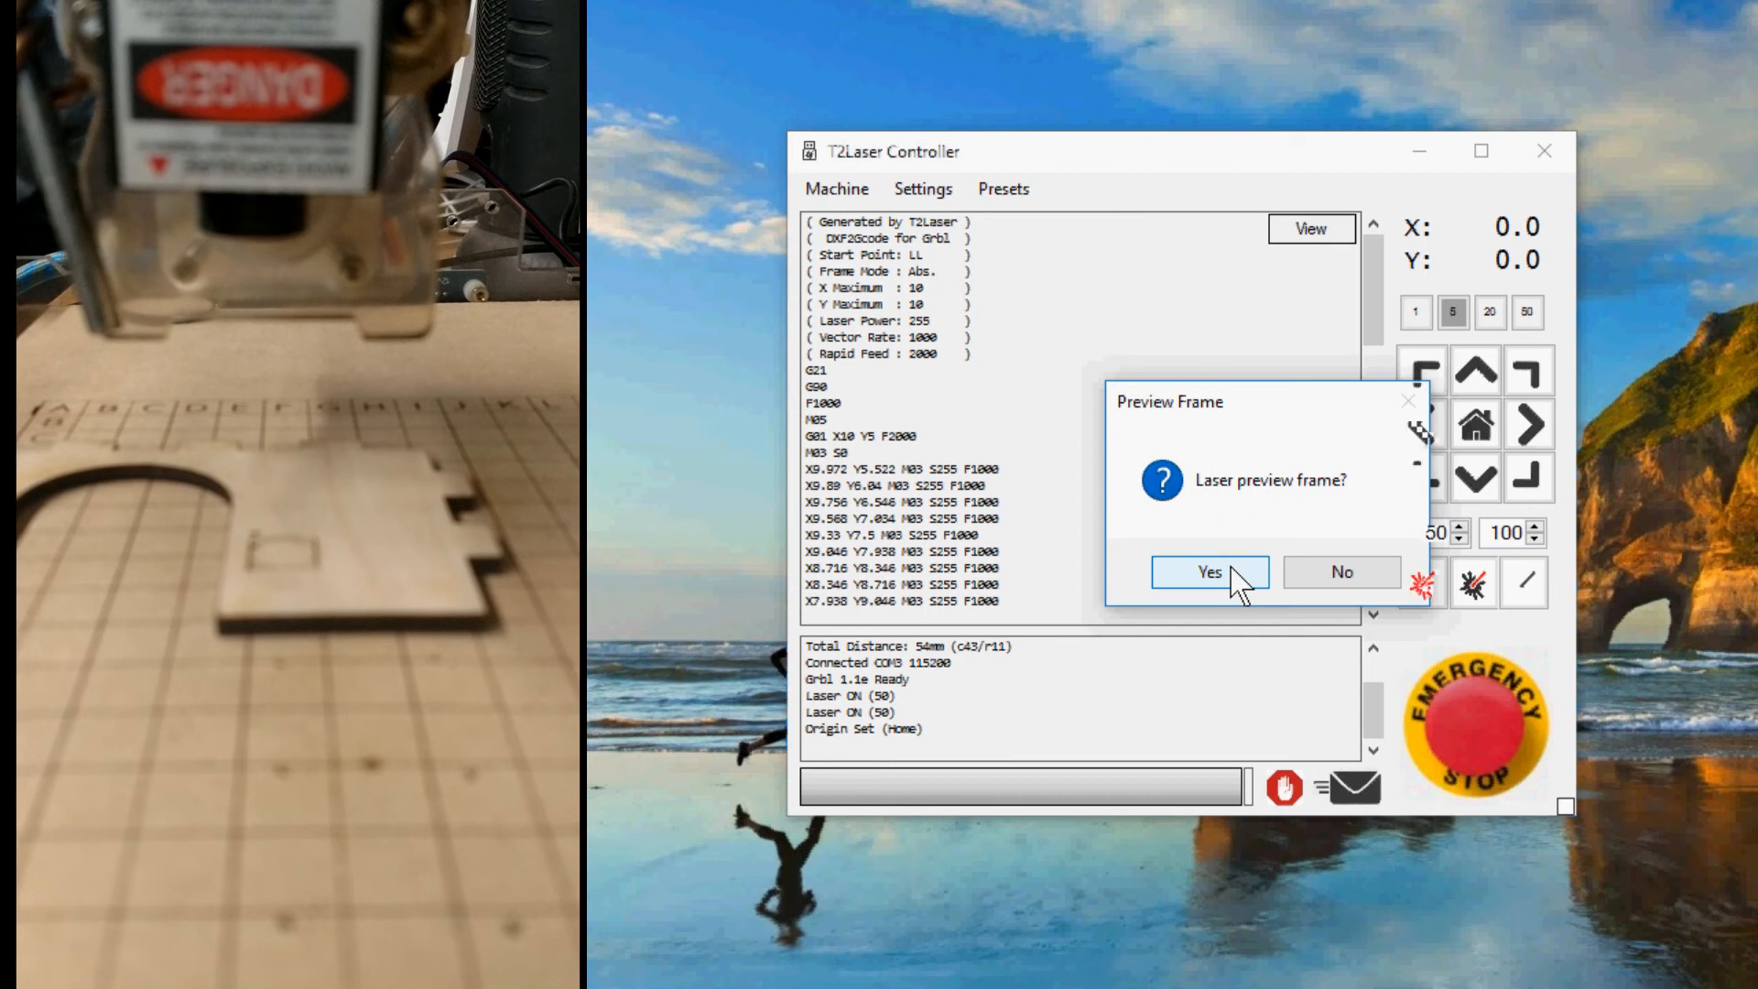
{"action": "left_click", "coordinate": [1231, 570]}
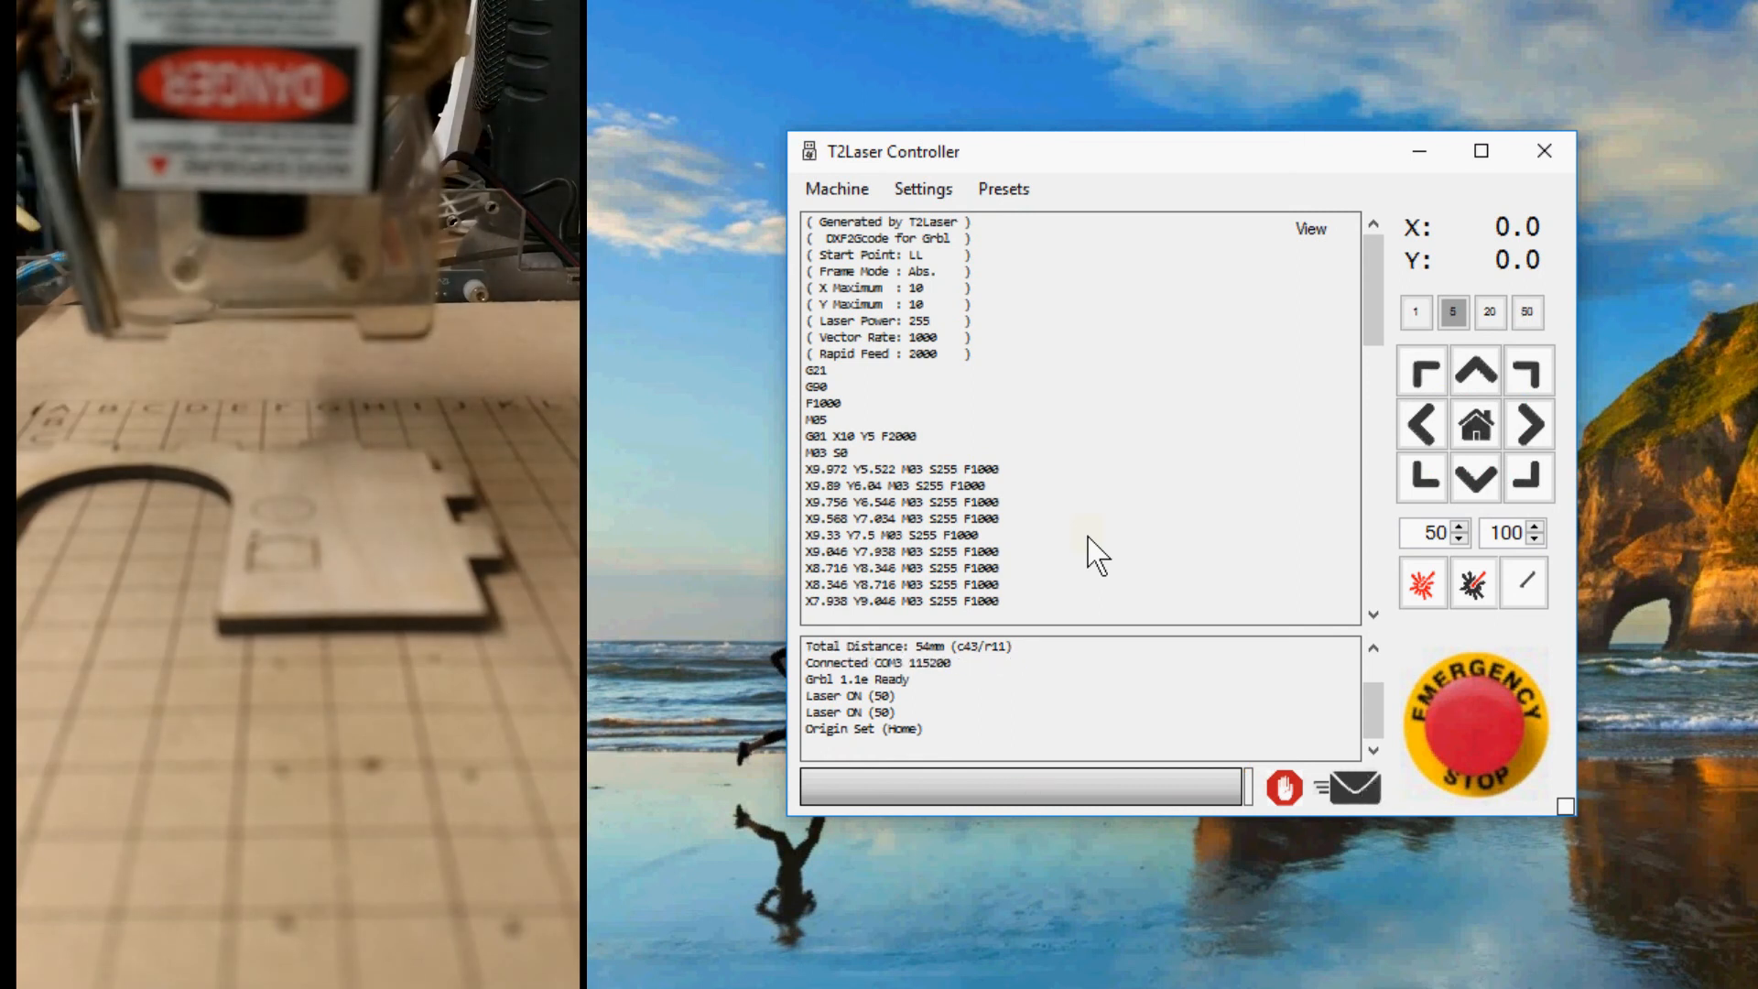
{"action": "left_click", "coordinate": [1355, 785]}
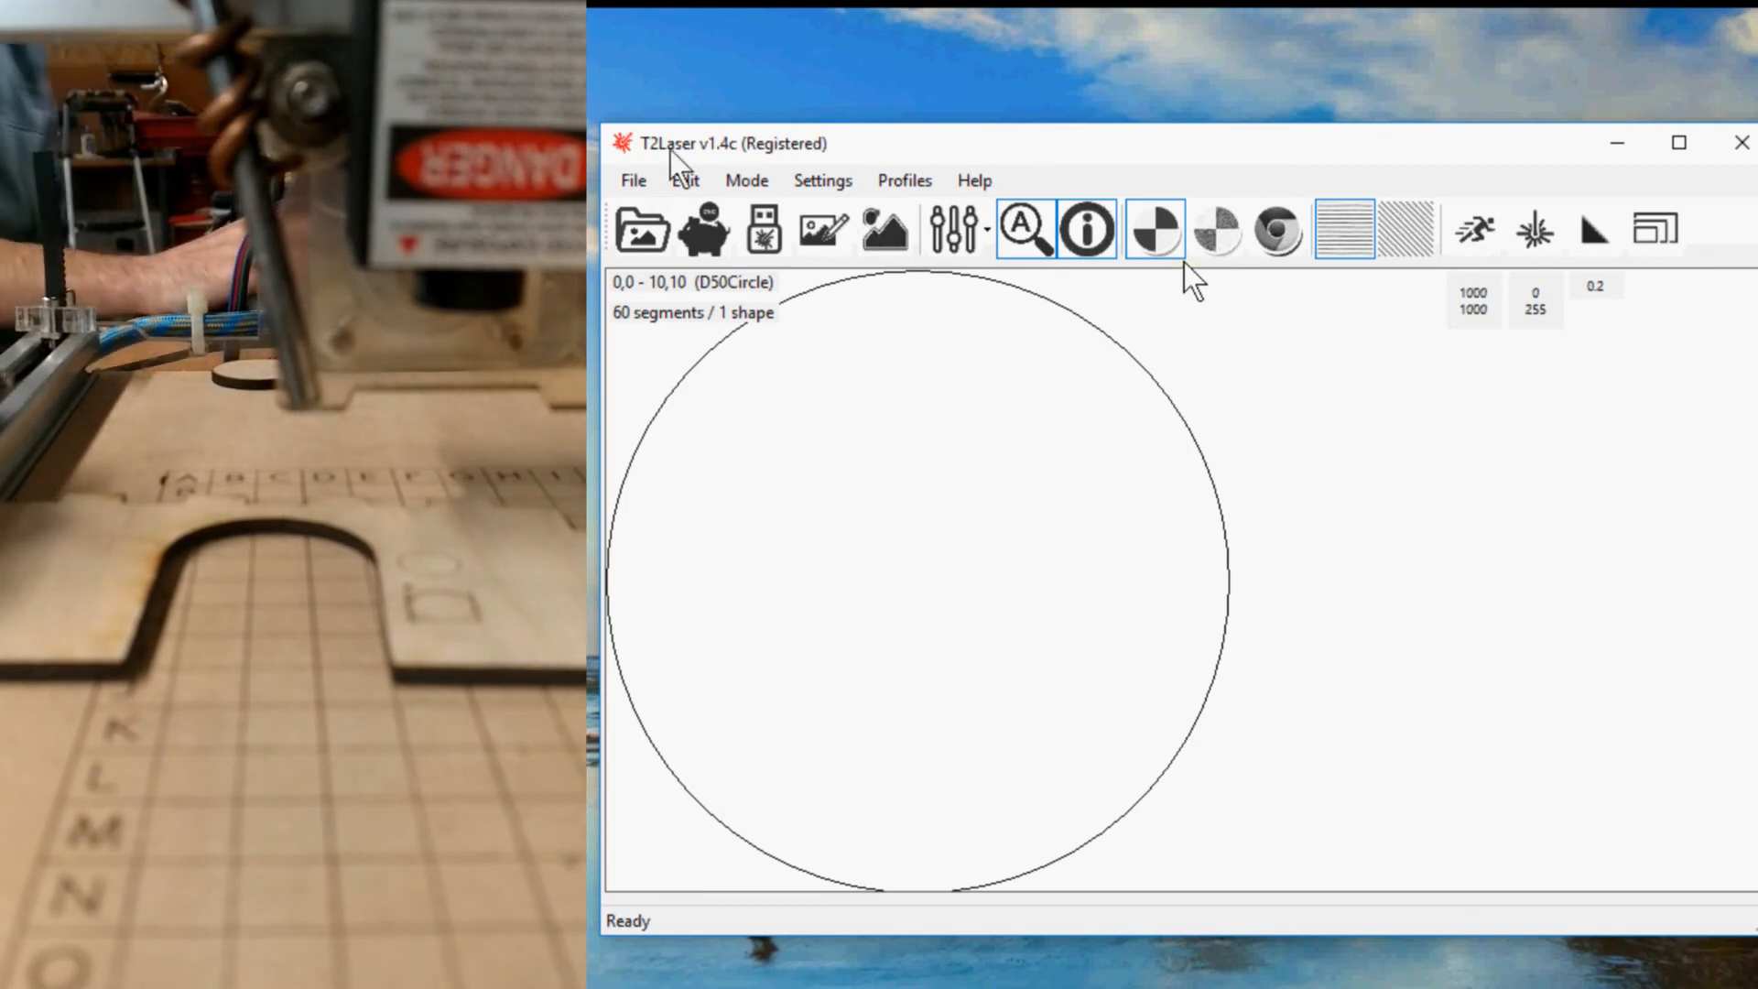
Step: Open the american flag image in the main T2Laser workspace and try another image conversion mode, returning to the original one
{"action": "left_click", "coordinate": [637, 179]}
{"action": "left_click", "coordinate": [640, 183]}
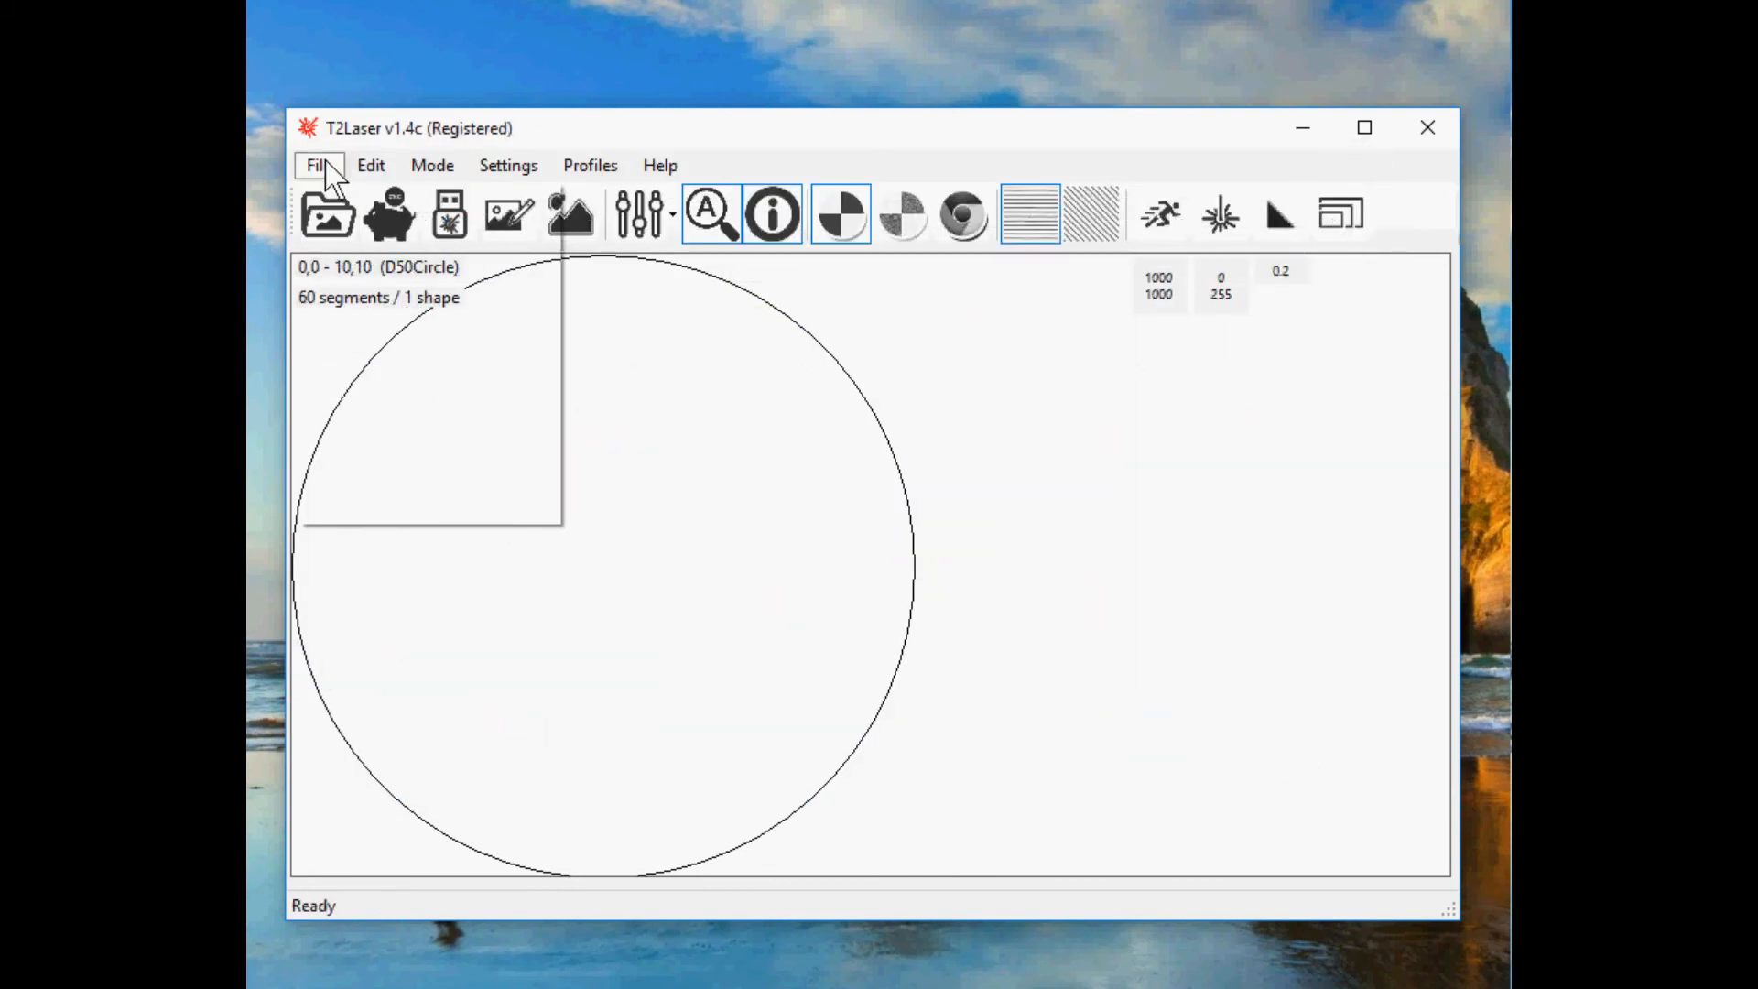
{"action": "left_click", "coordinate": [319, 166]}
{"action": "left_click", "coordinate": [322, 170]}
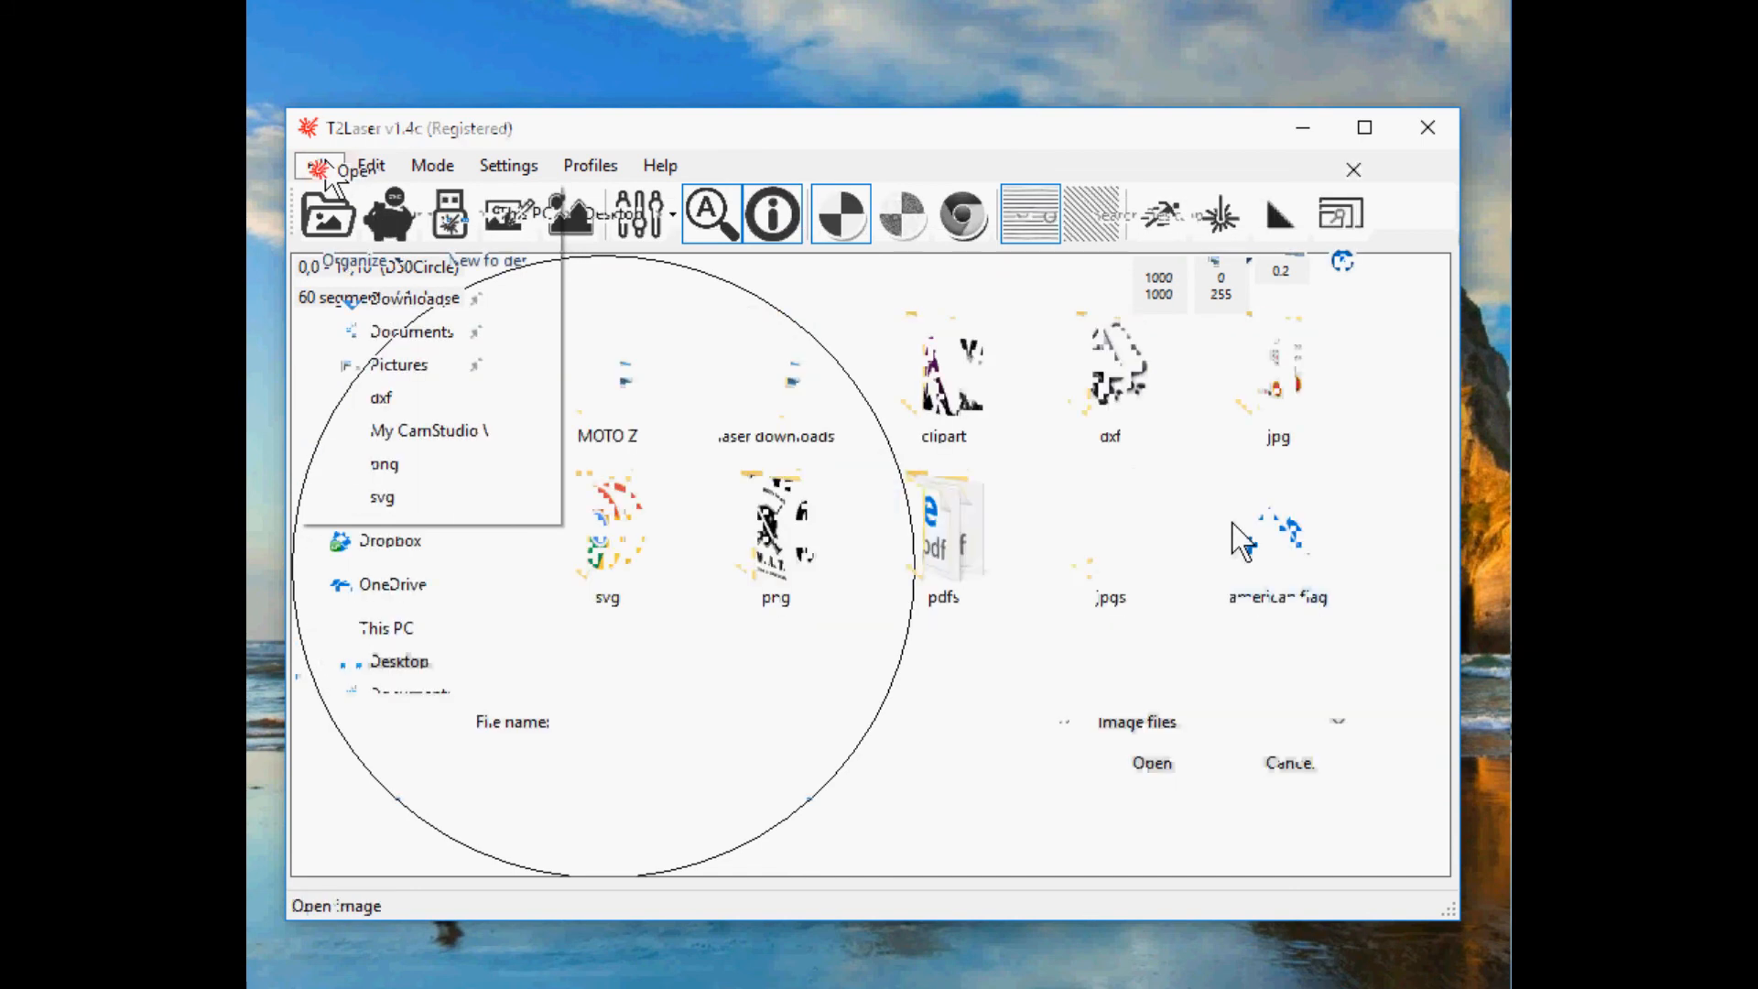
{"action": "left_click", "coordinate": [1151, 759]}
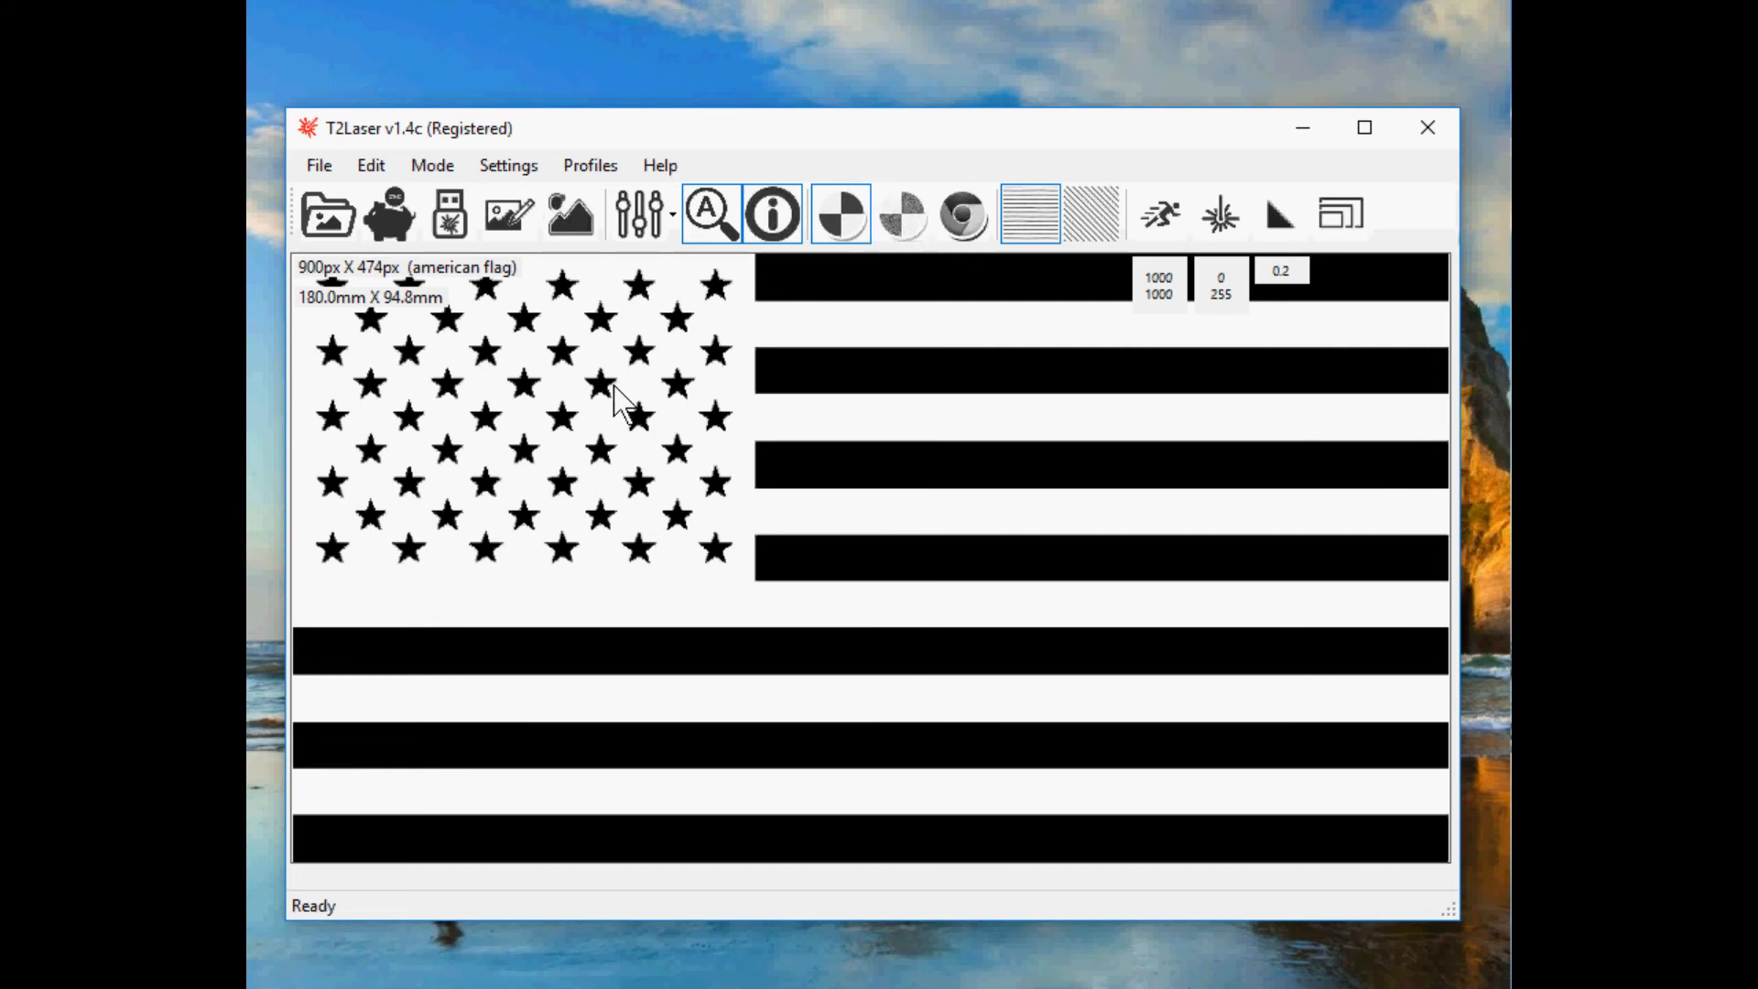
{"action": "left_click", "coordinate": [890, 198]}
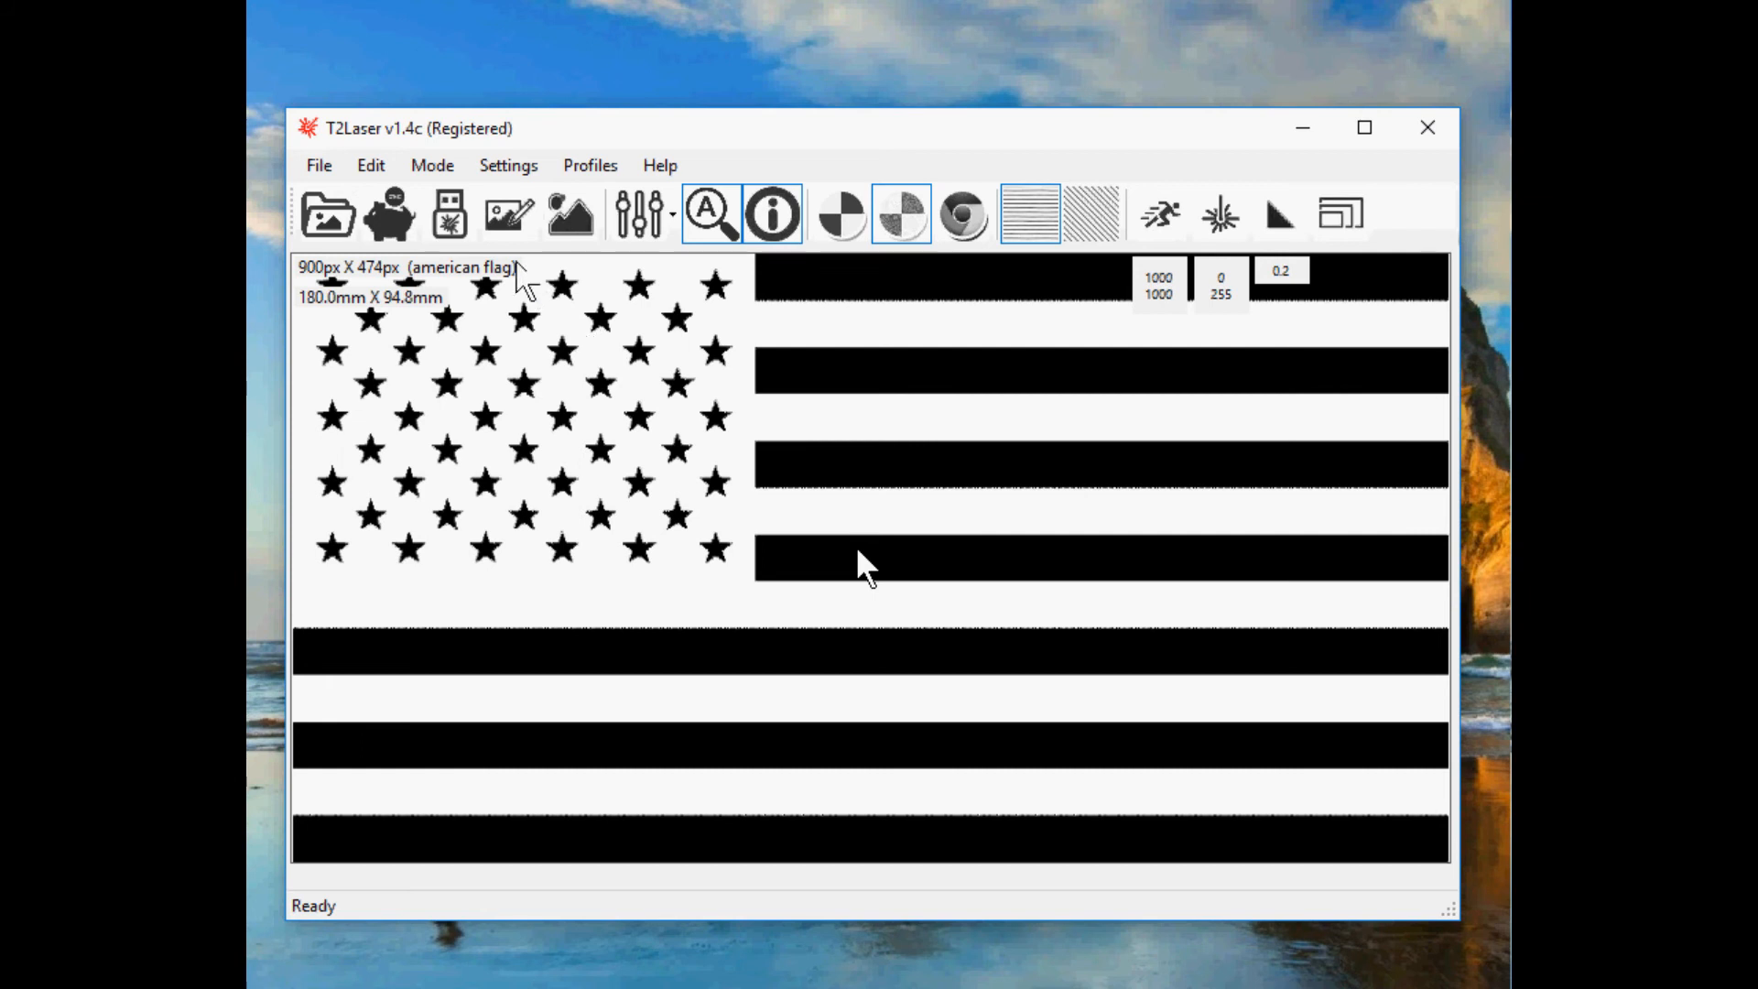
{"action": "left_click", "coordinate": [852, 234]}
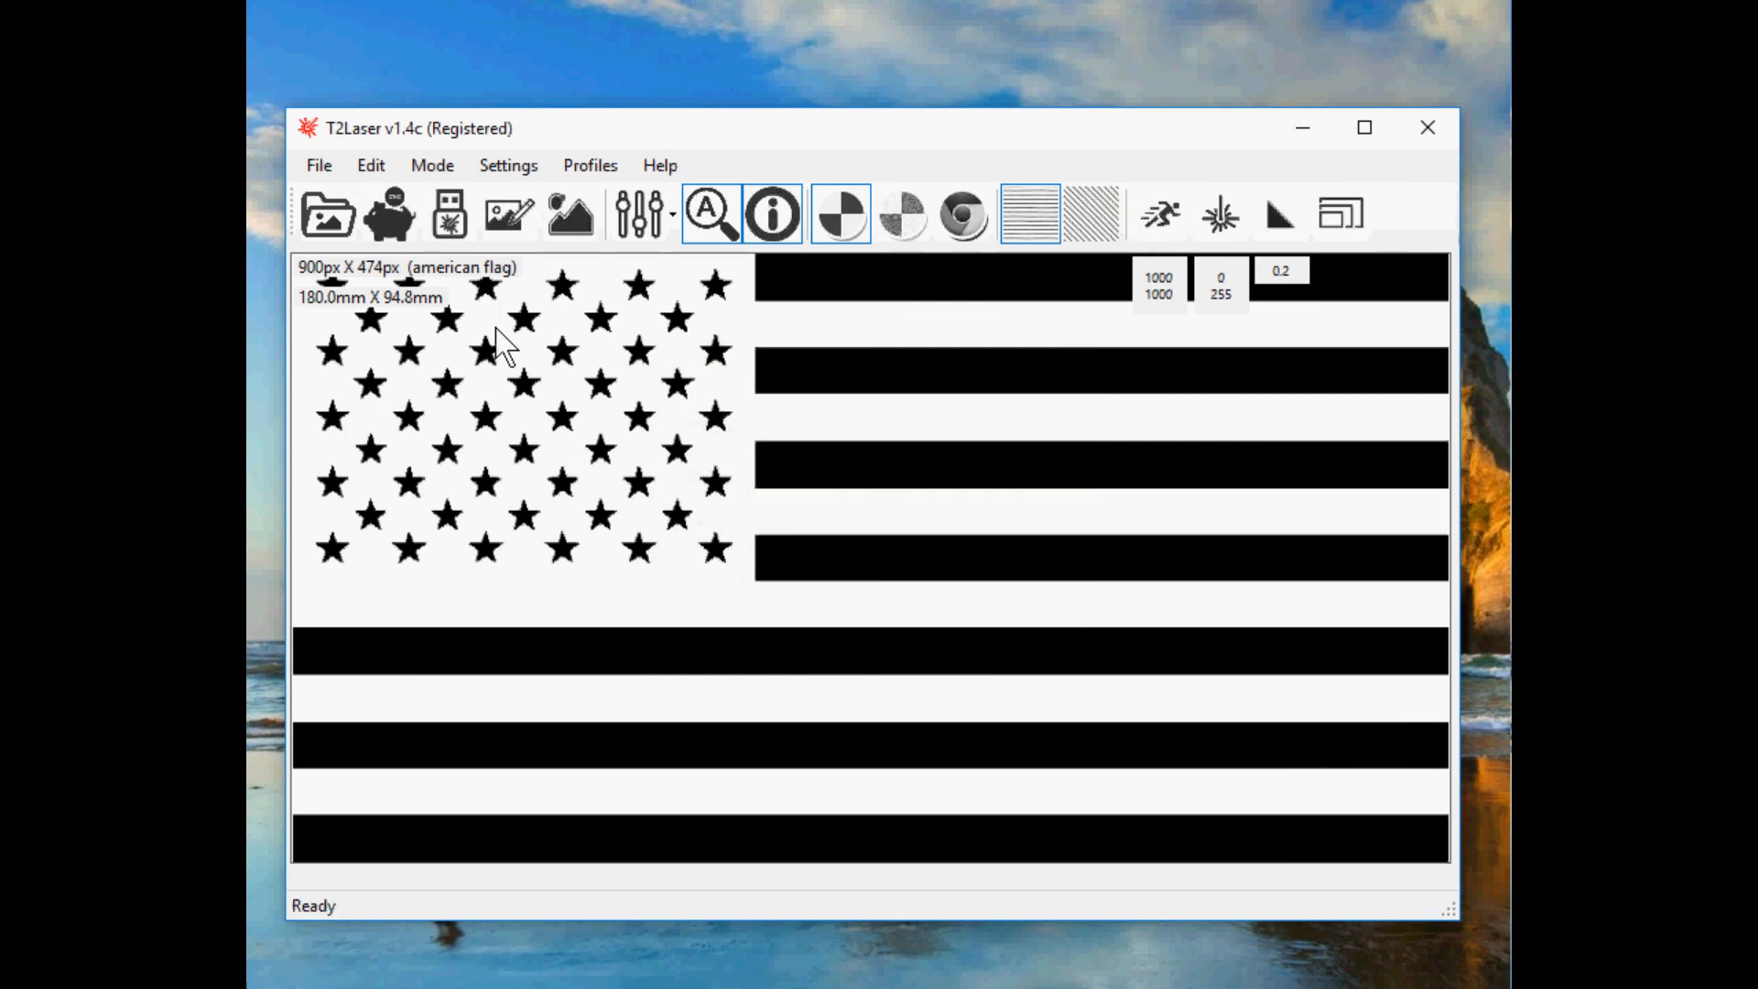
Step: Set the scan resolution to 0.1 mm and the flag's output size to 90 × 47.4 mm with the aspect ratio locked
{"action": "left_click", "coordinate": [1160, 216]}
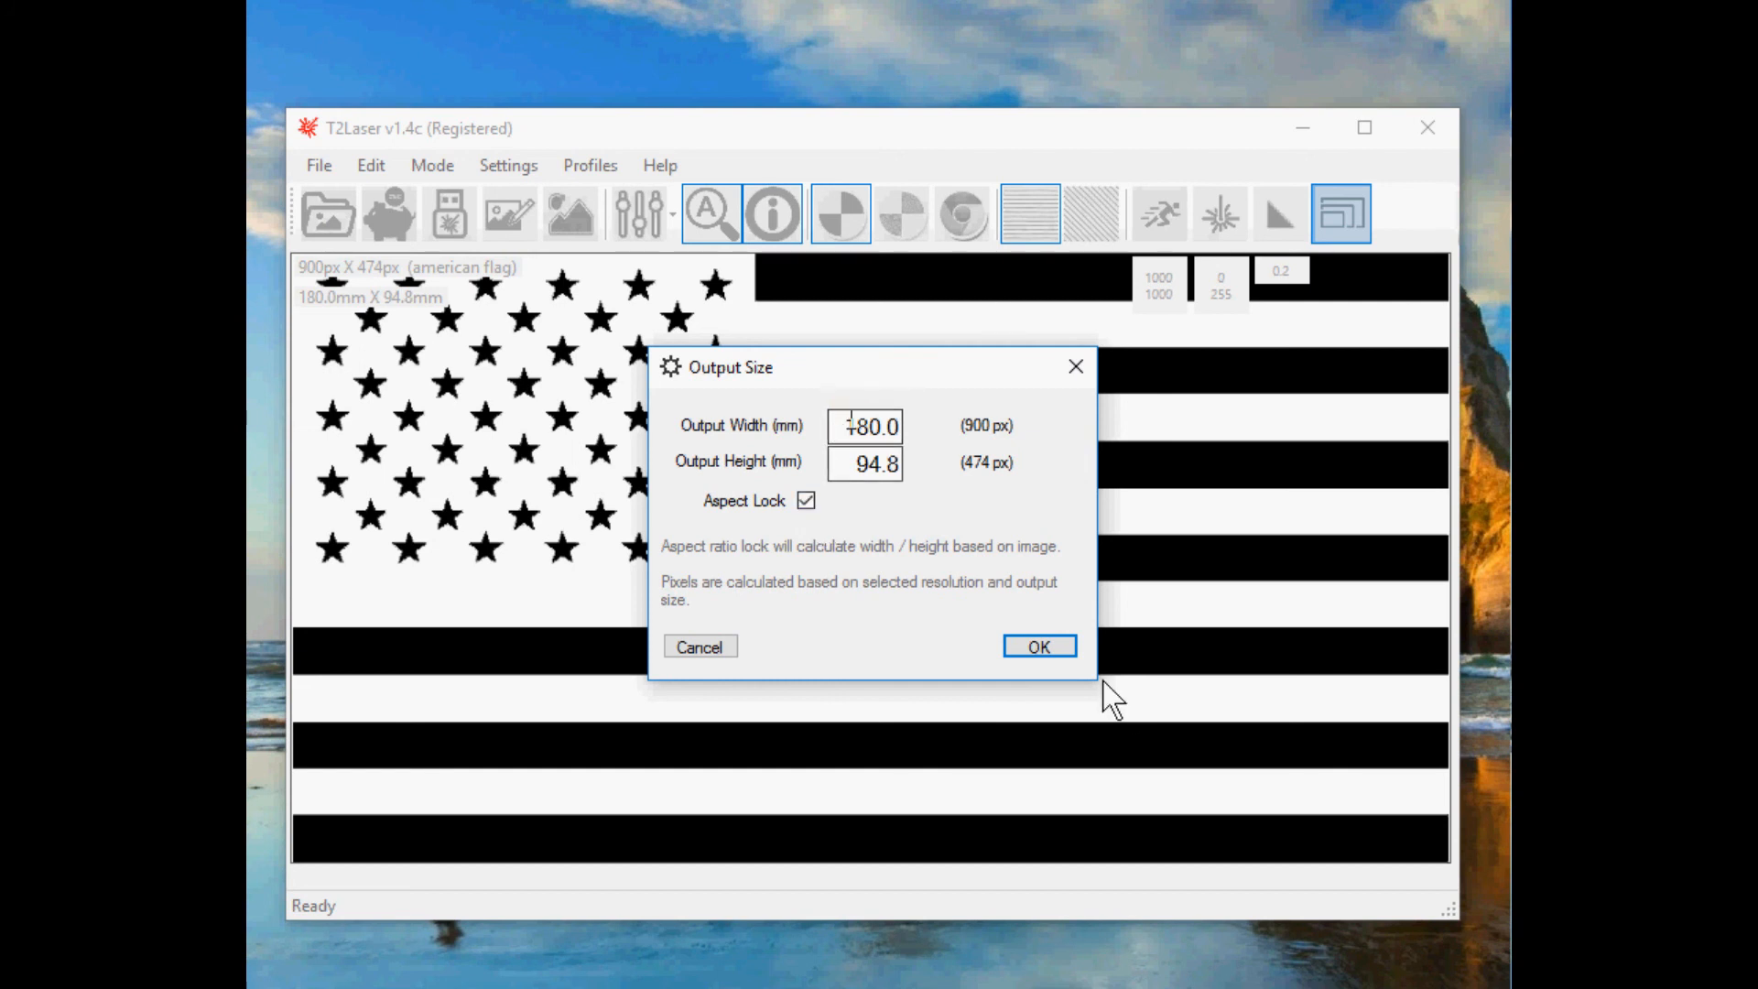
{"action": "left_click", "coordinate": [1053, 648]}
{"action": "left_click", "coordinate": [1044, 648]}
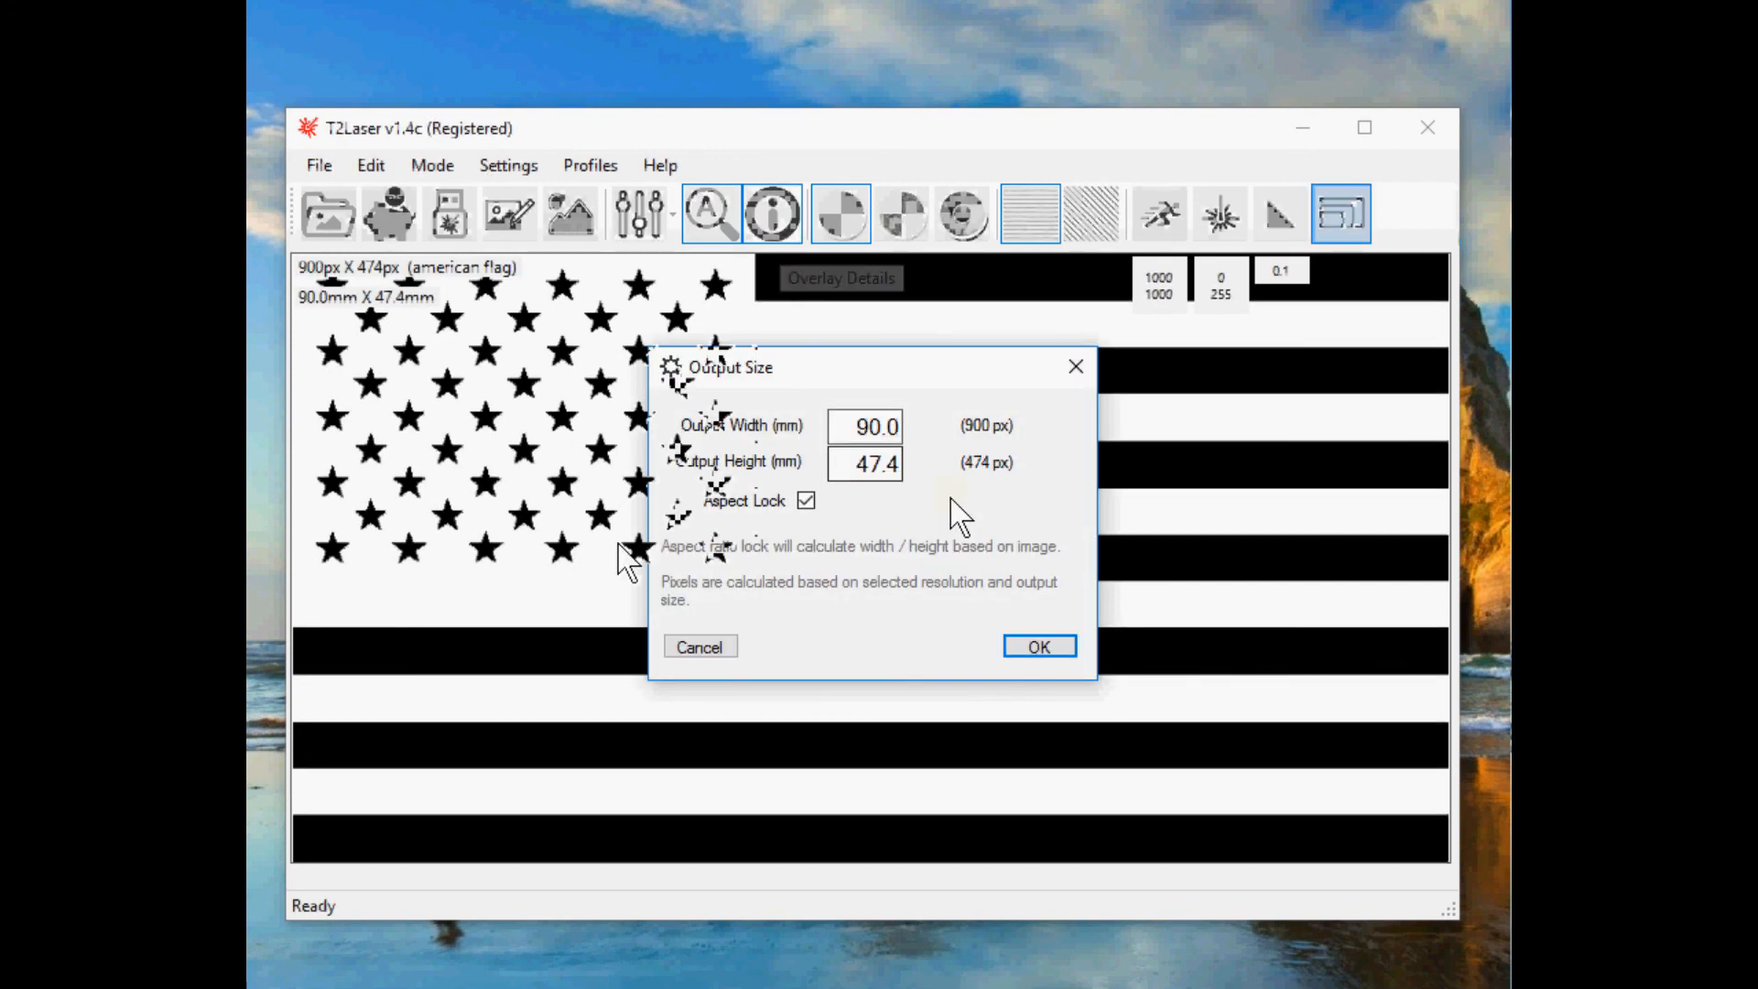
Step: Generate the flag image's G-code and start saving it to a file
{"action": "left_click", "coordinate": [430, 166]}
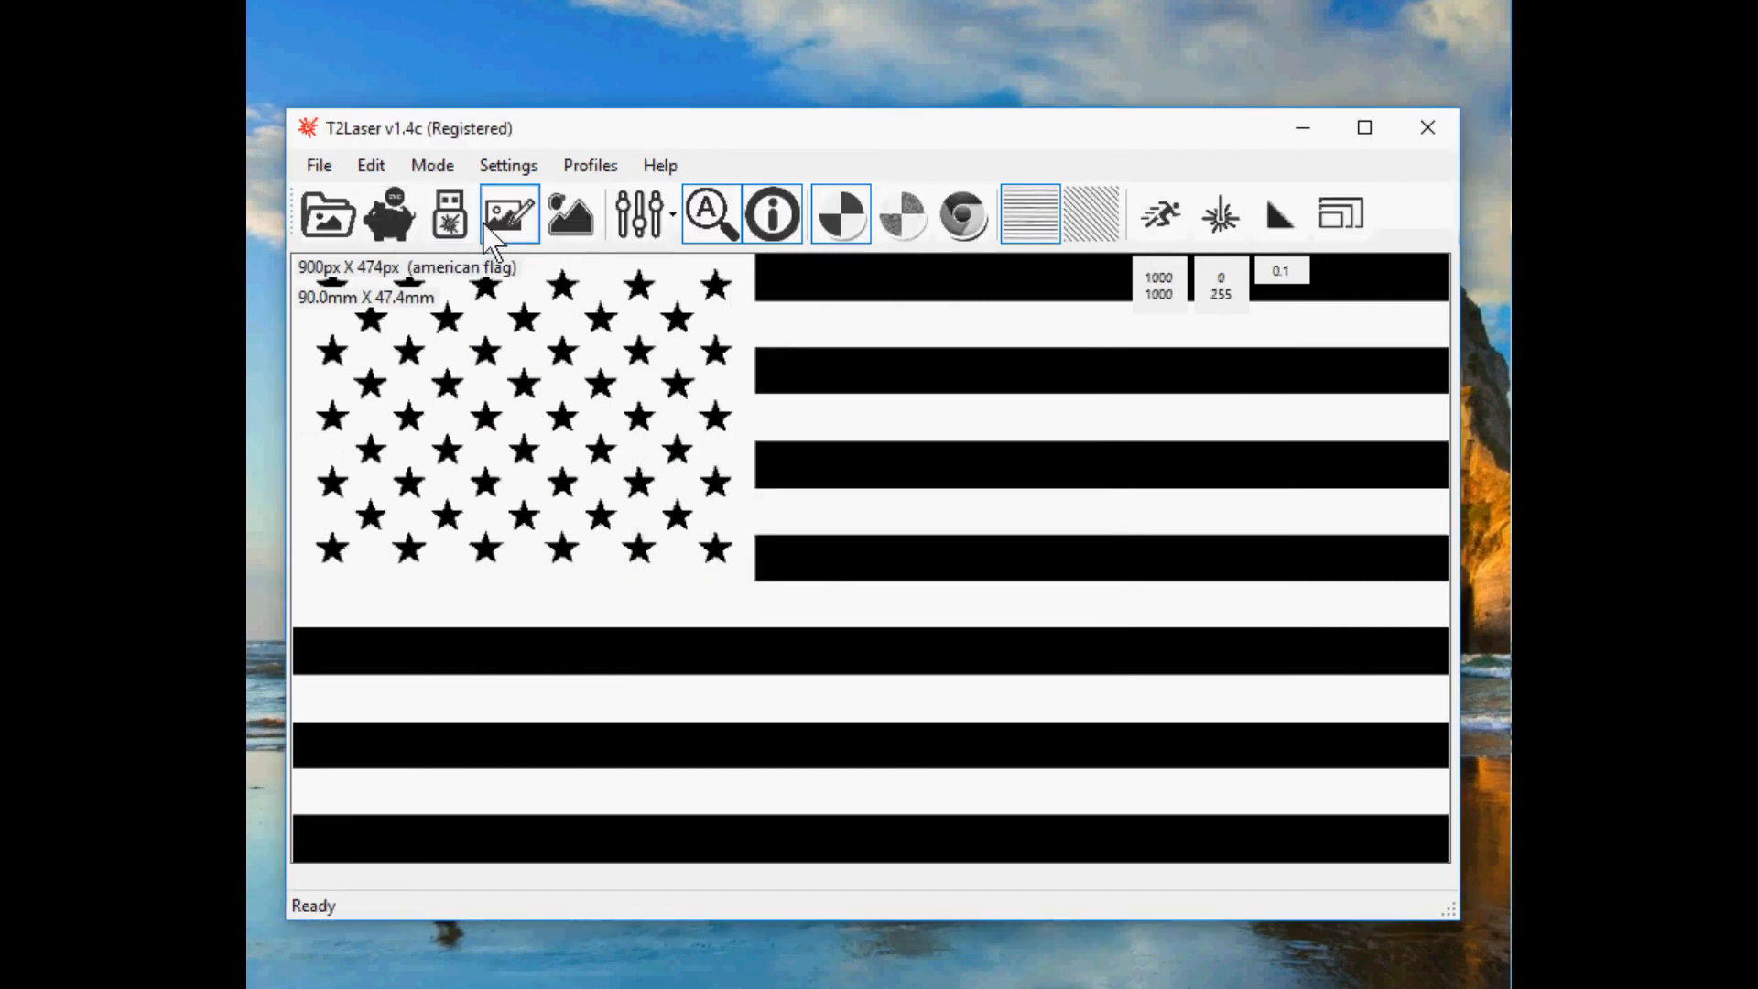
{"action": "left_click", "coordinate": [492, 240]}
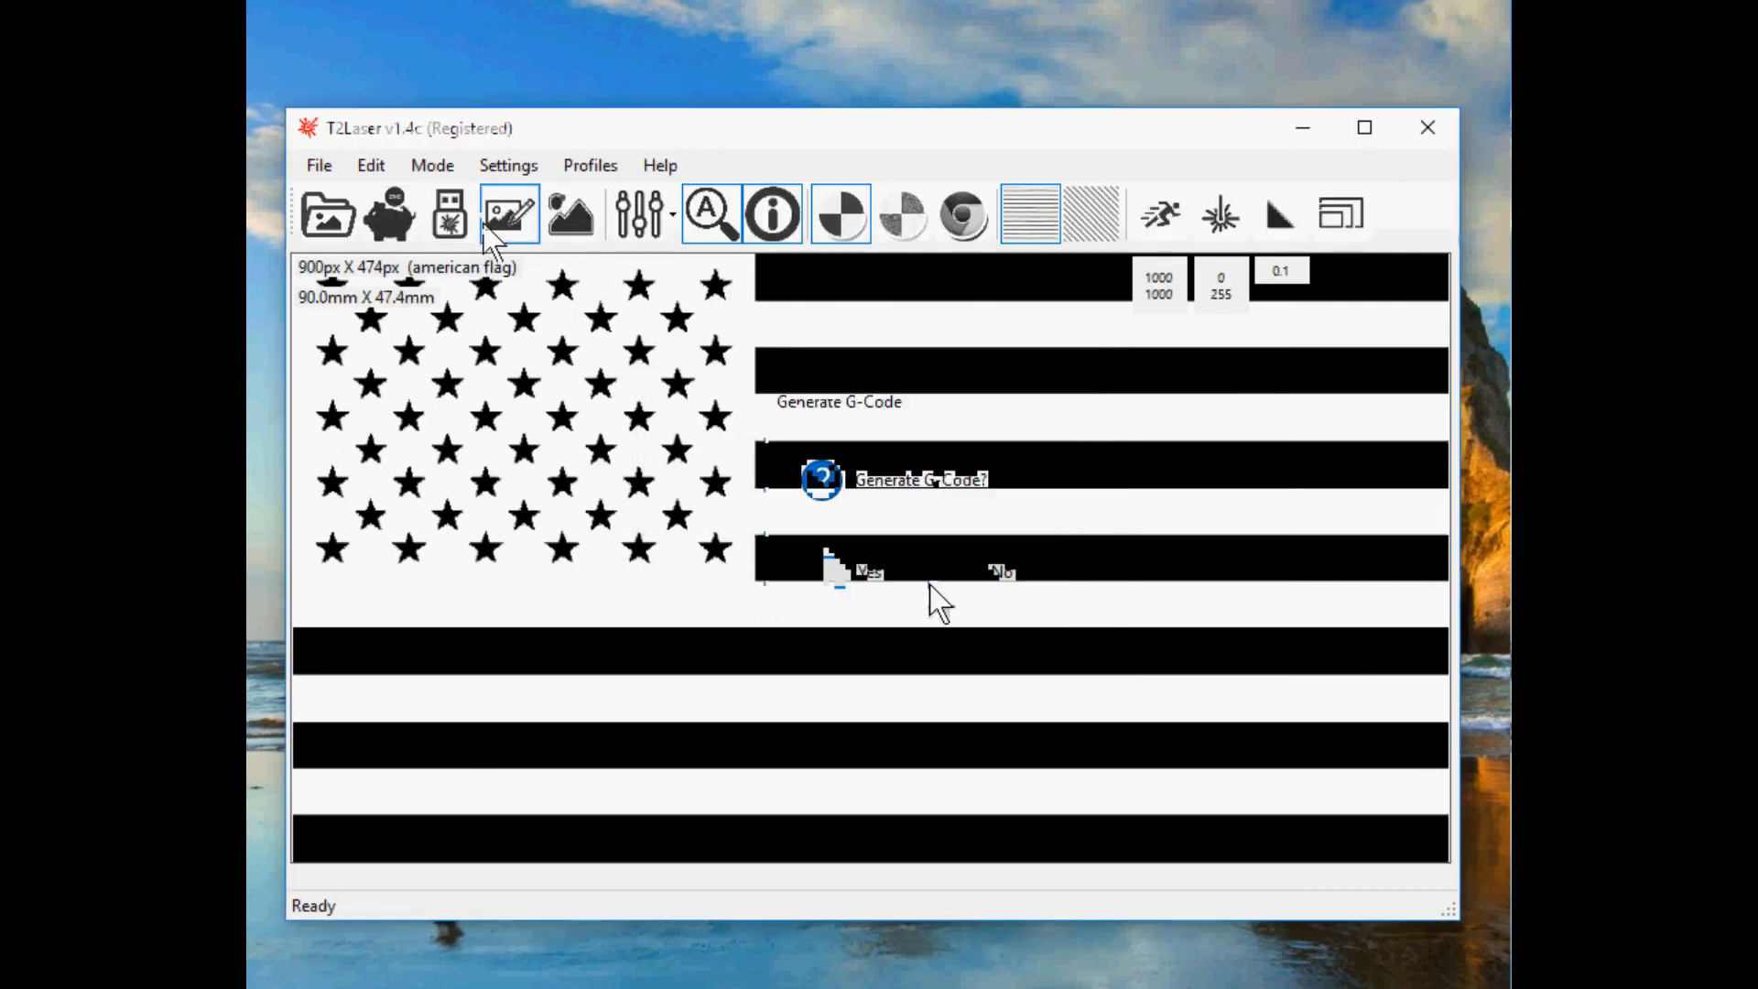
{"action": "left_click", "coordinate": [879, 572]}
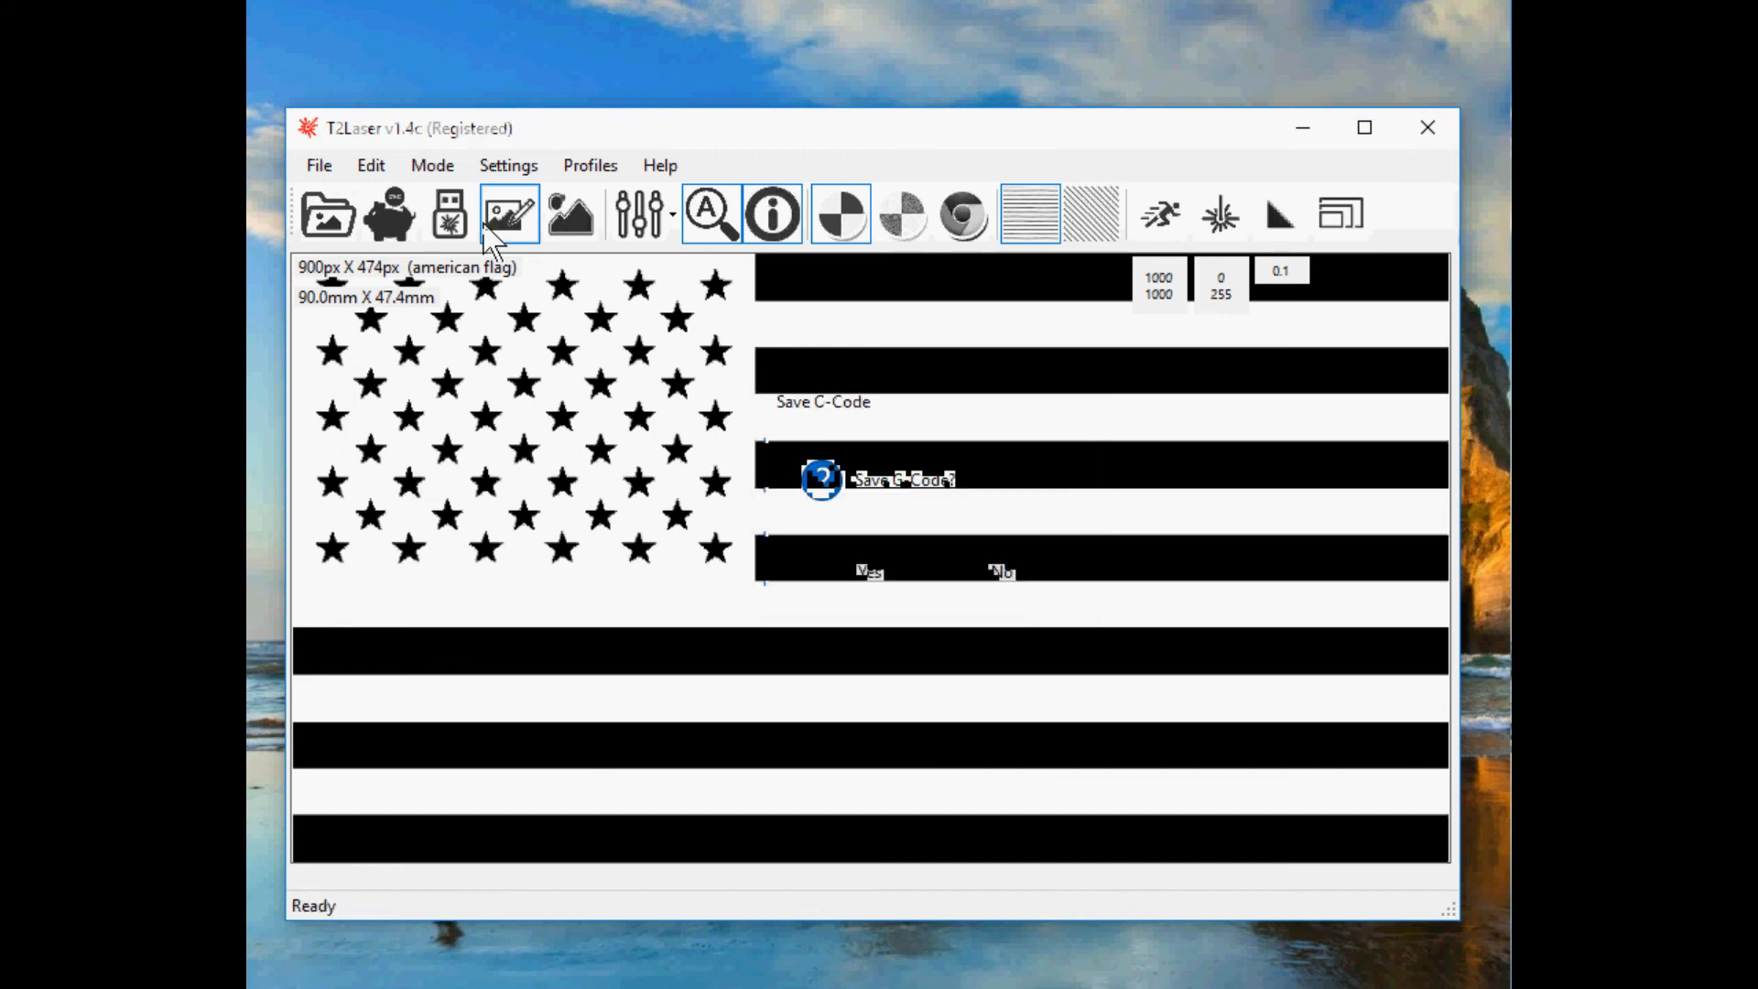
{"action": "left_click", "coordinate": [888, 586]}
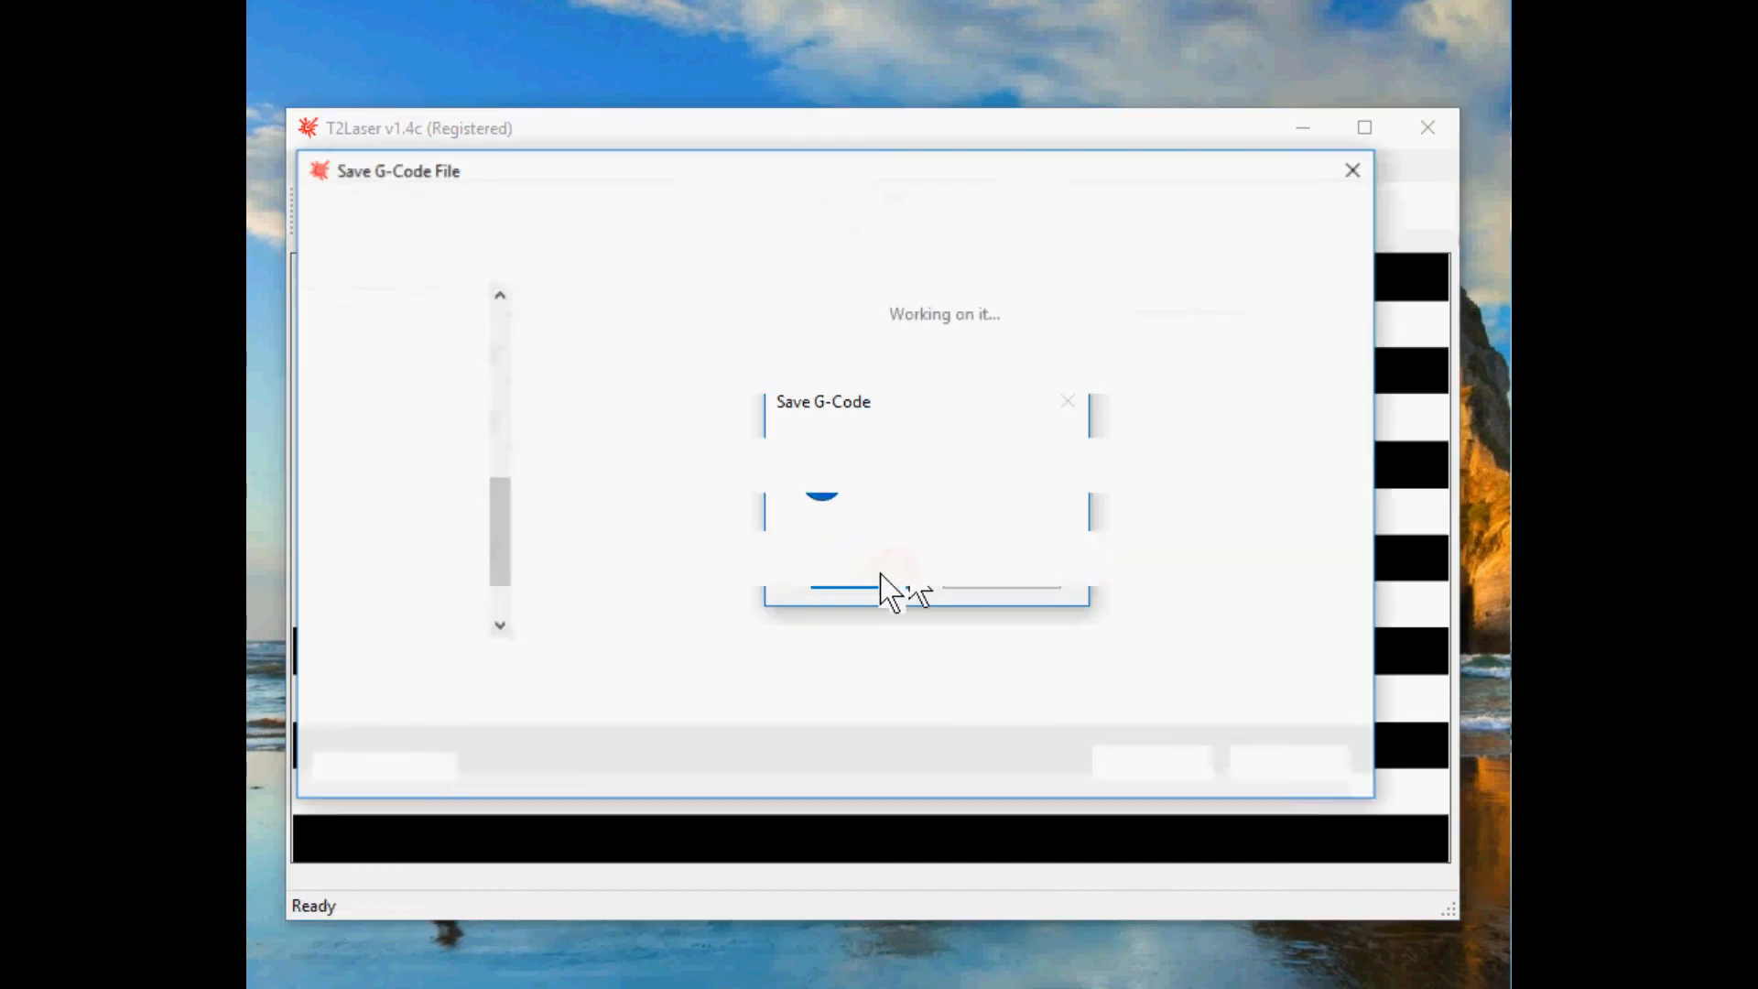